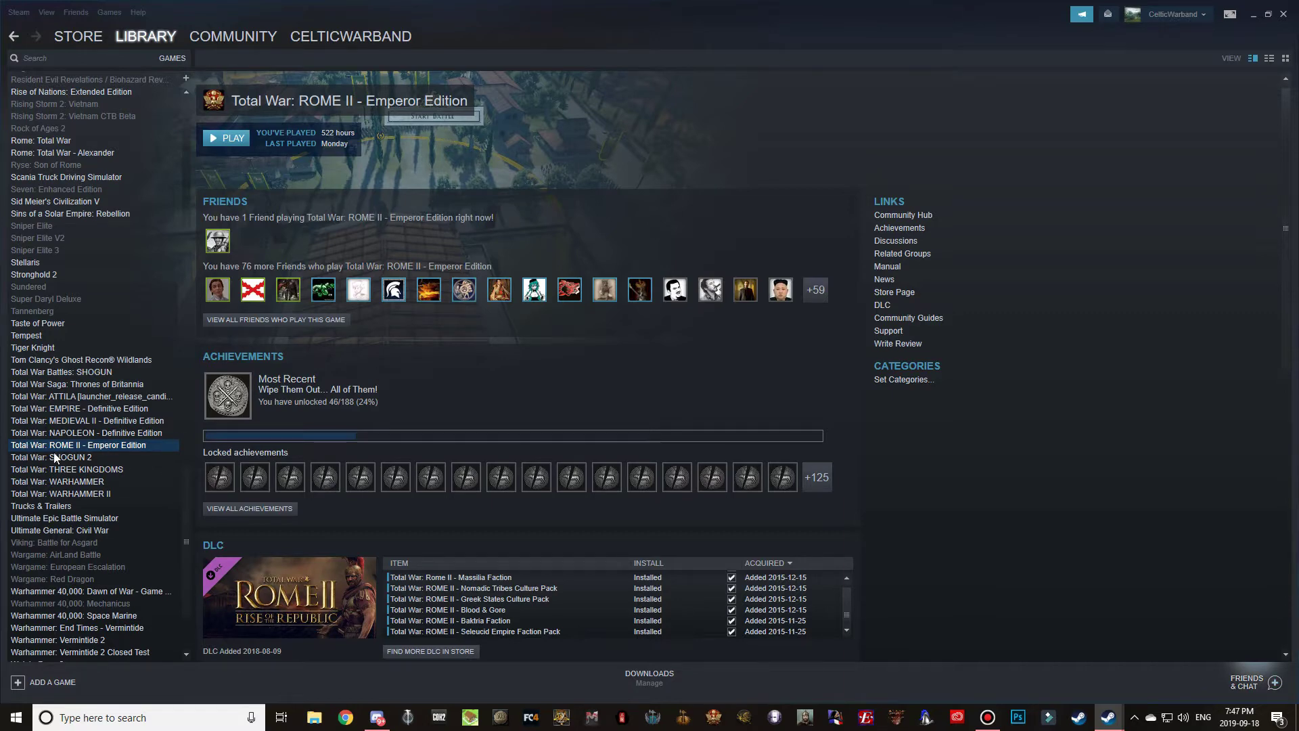
Search the ROME II Workshop for 'divide et impera'
{"action": "scroll", "coordinate": [857, 414], "scroll_direction": "down", "scroll_amount": 5}
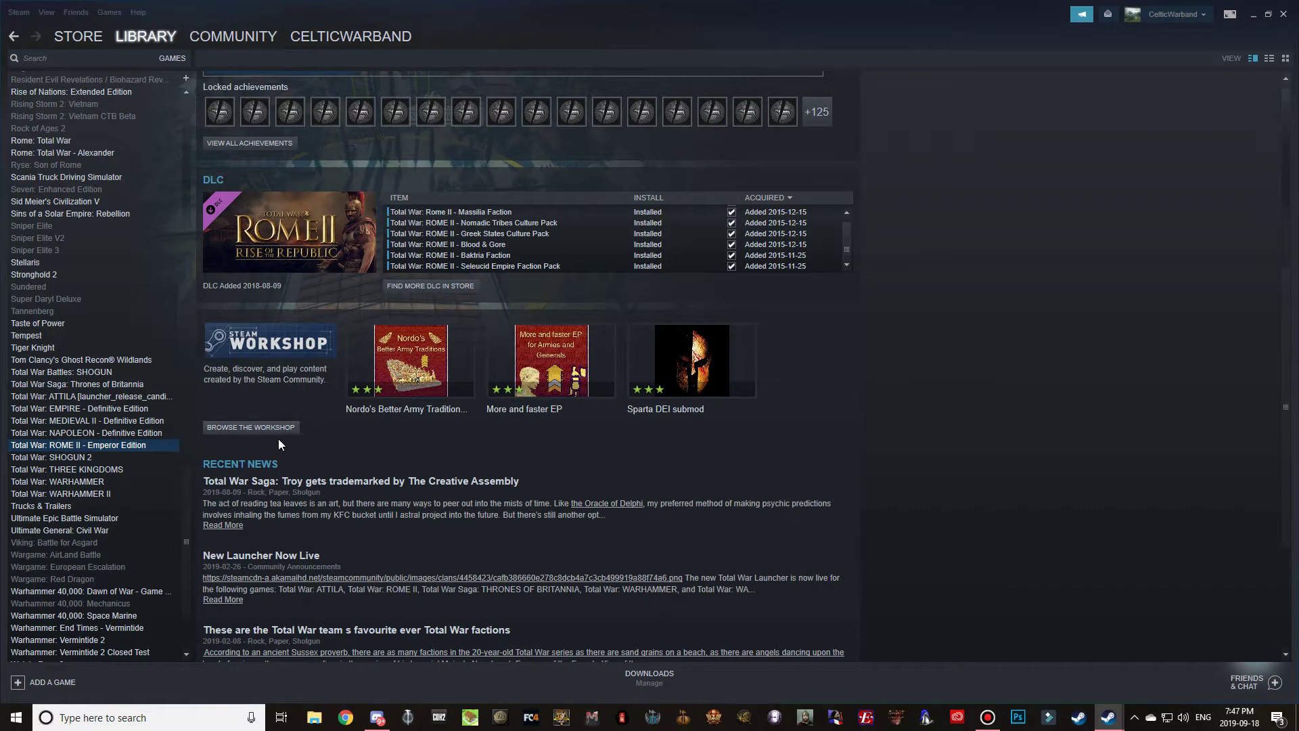
{"action": "left_click", "coordinate": [252, 430]}
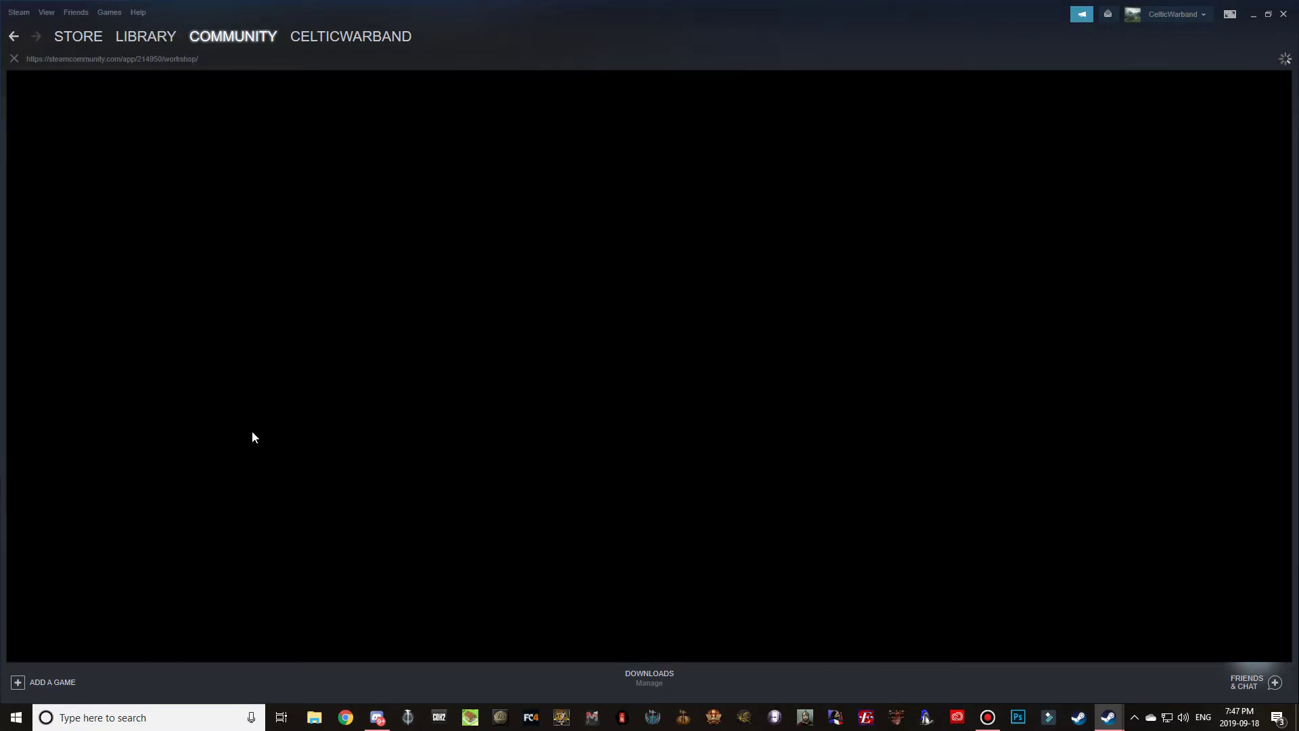
{"action": "left_click", "coordinate": [790, 268]}
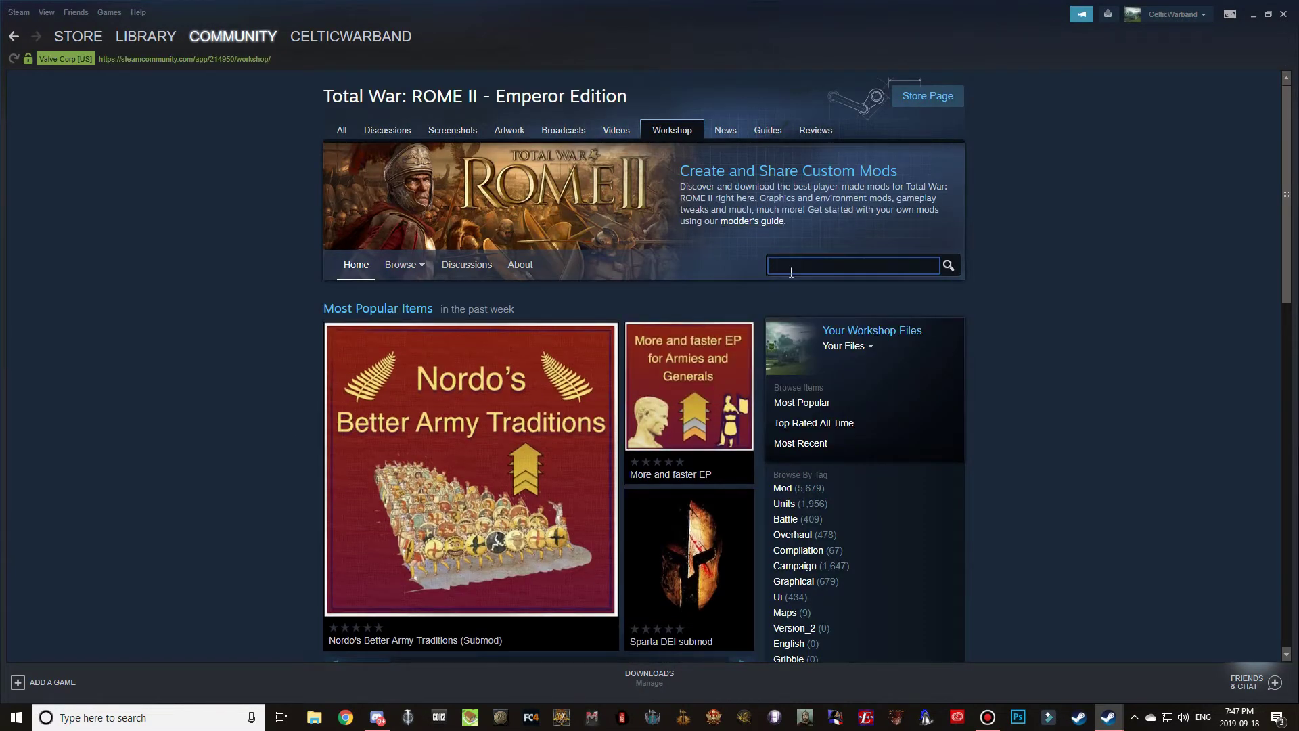
{"action": "type", "text": "divide et impera"}
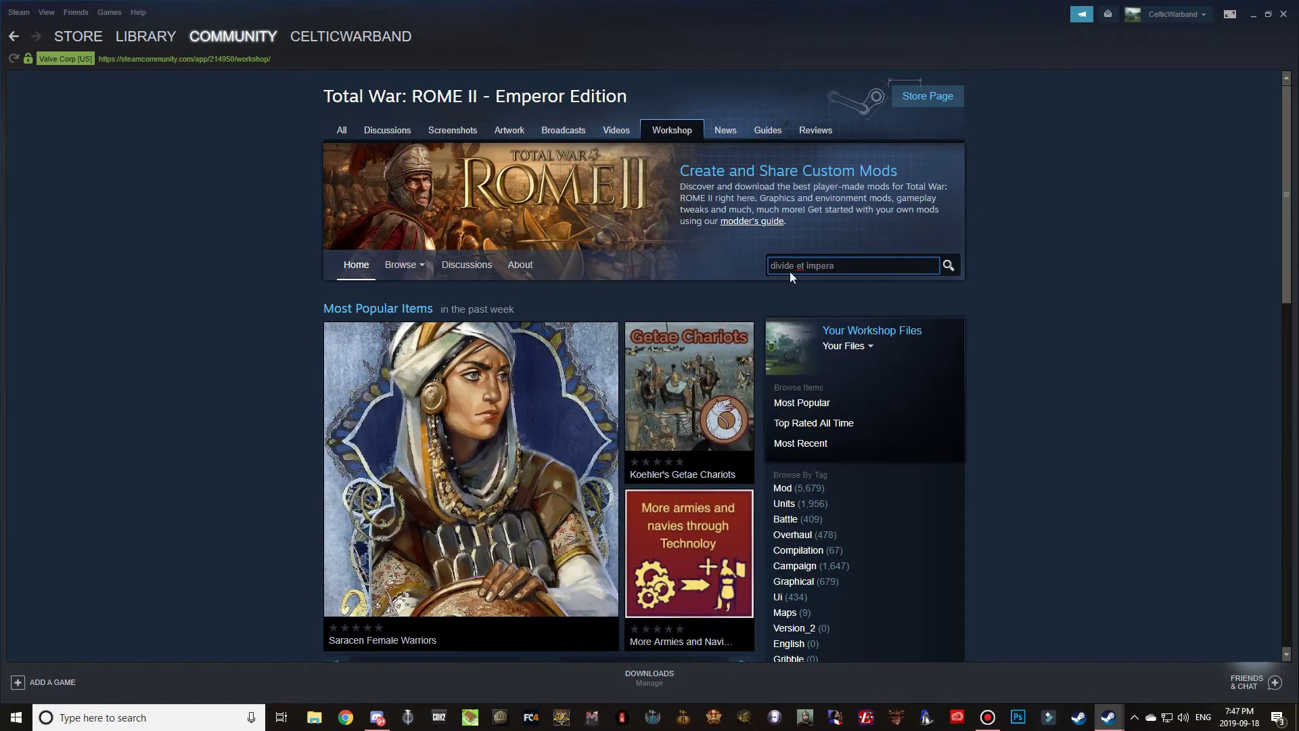
{"action": "key", "text": "Return"}
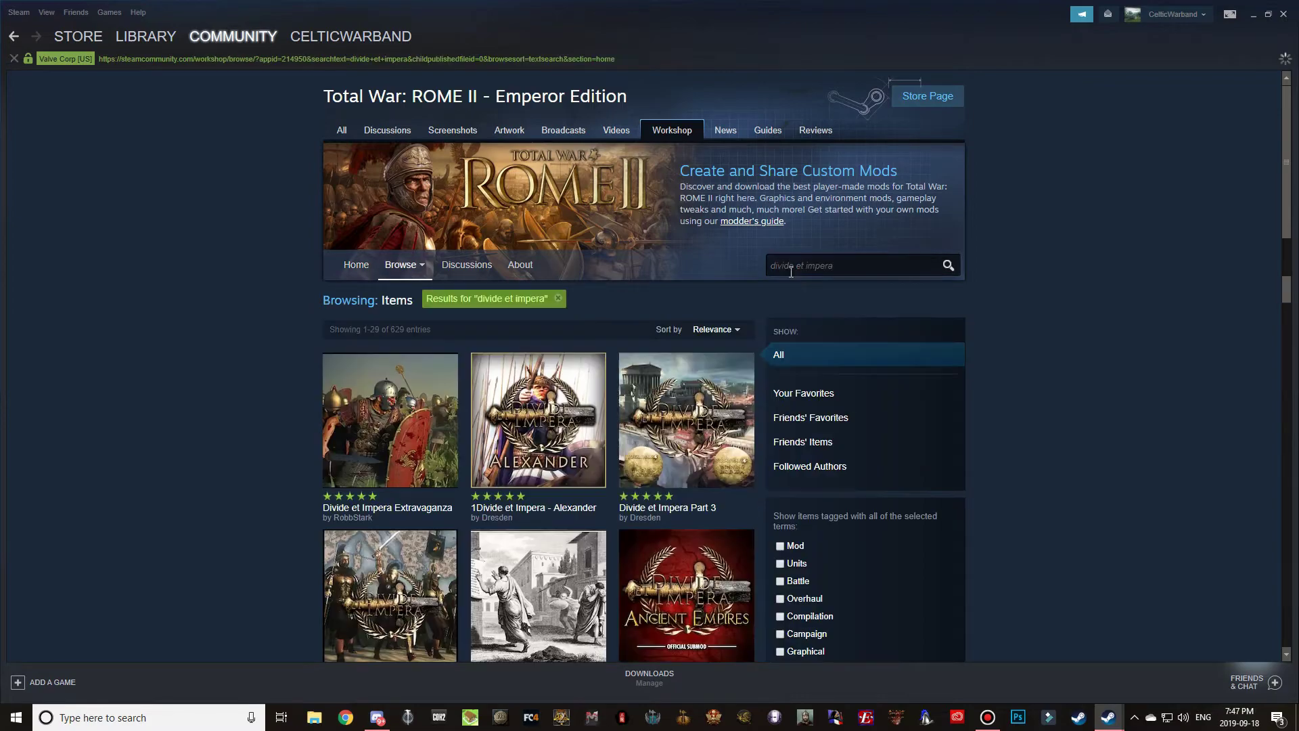
Browse the 629 search results to find Divide et Impera Parts 1–3
{"action": "scroll", "coordinate": [166, 447], "scroll_direction": "down", "scroll_amount": 15}
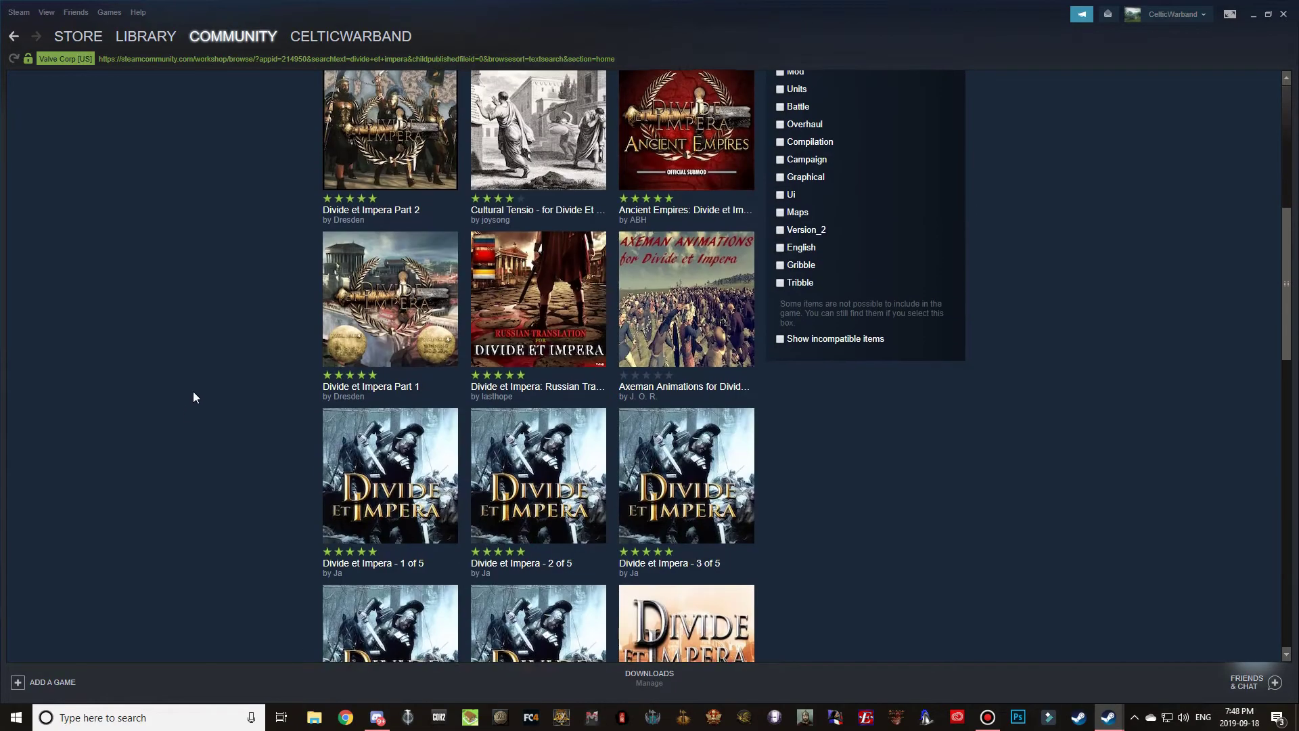
{"action": "scroll", "coordinate": [193, 392], "scroll_direction": "down", "scroll_amount": 5}
{"action": "scroll", "coordinate": [194, 392], "scroll_direction": "up", "scroll_amount": 10}
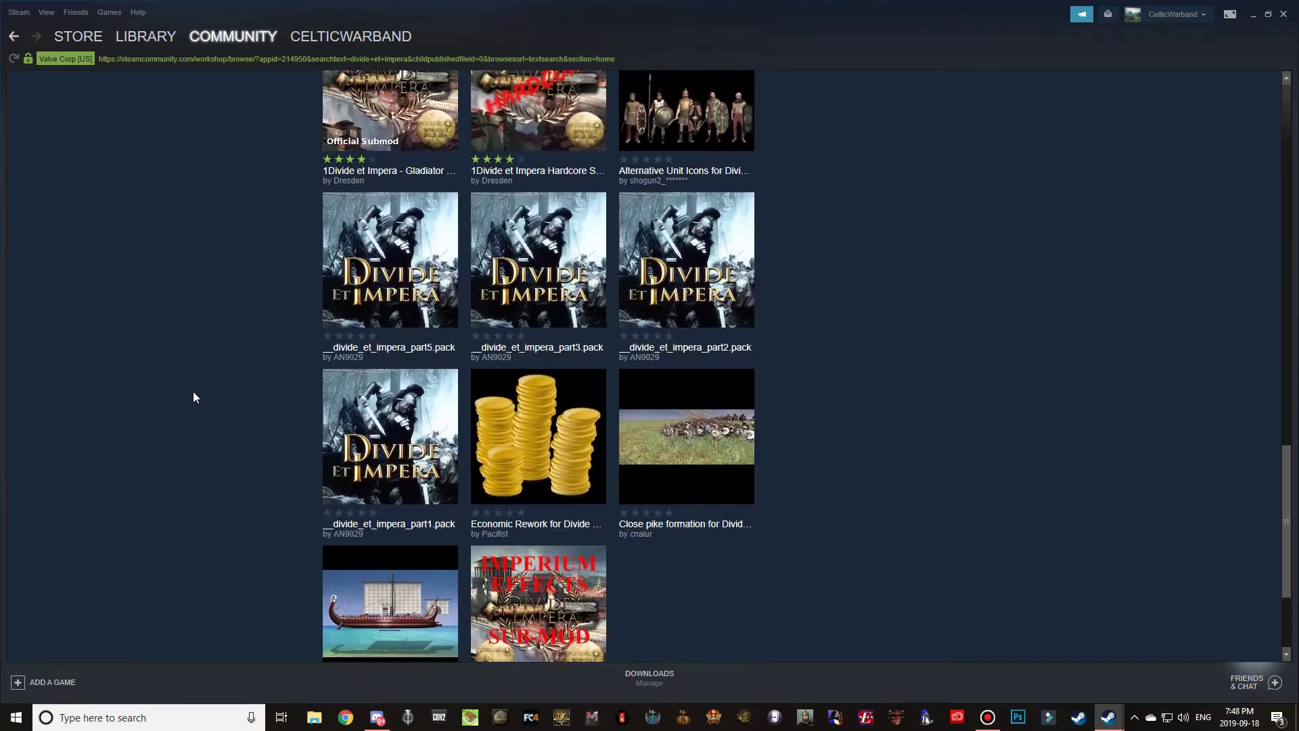
{"action": "scroll", "coordinate": [193, 393], "scroll_direction": "up", "scroll_amount": 10}
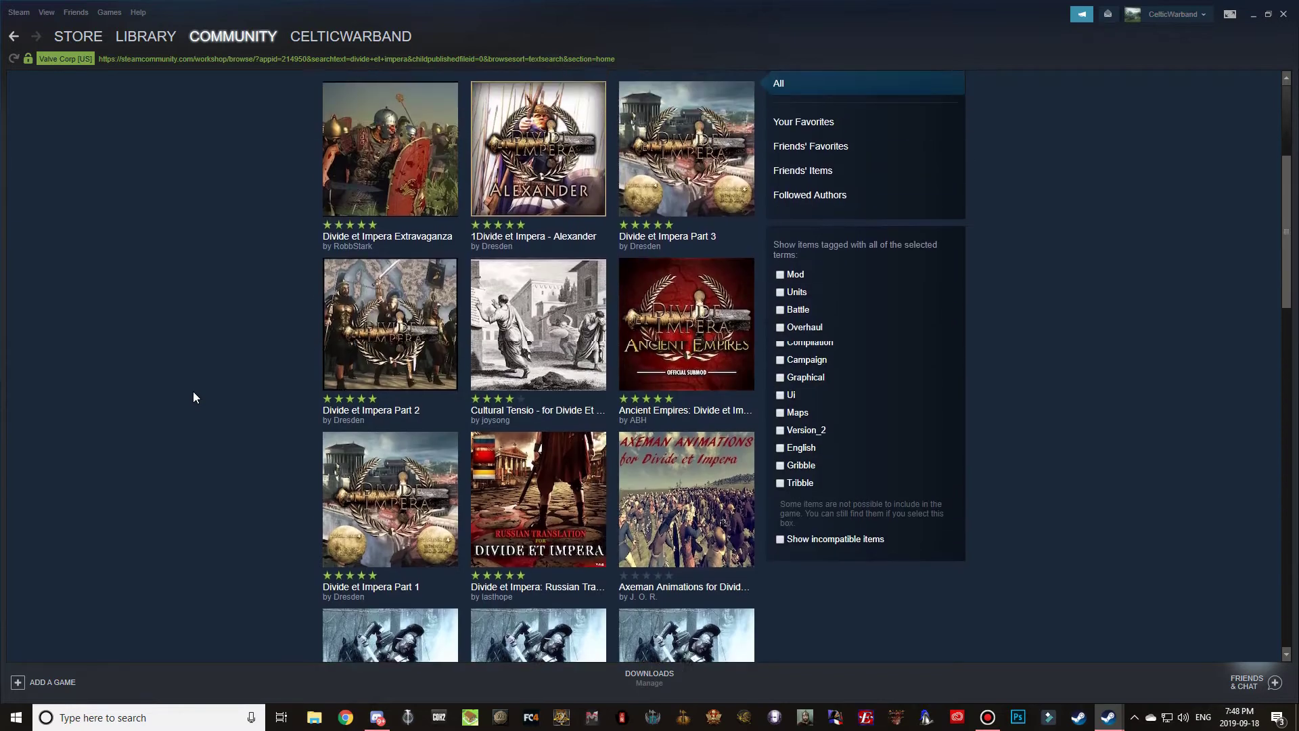
{"action": "scroll", "coordinate": [193, 397], "scroll_direction": "down", "scroll_amount": 3}
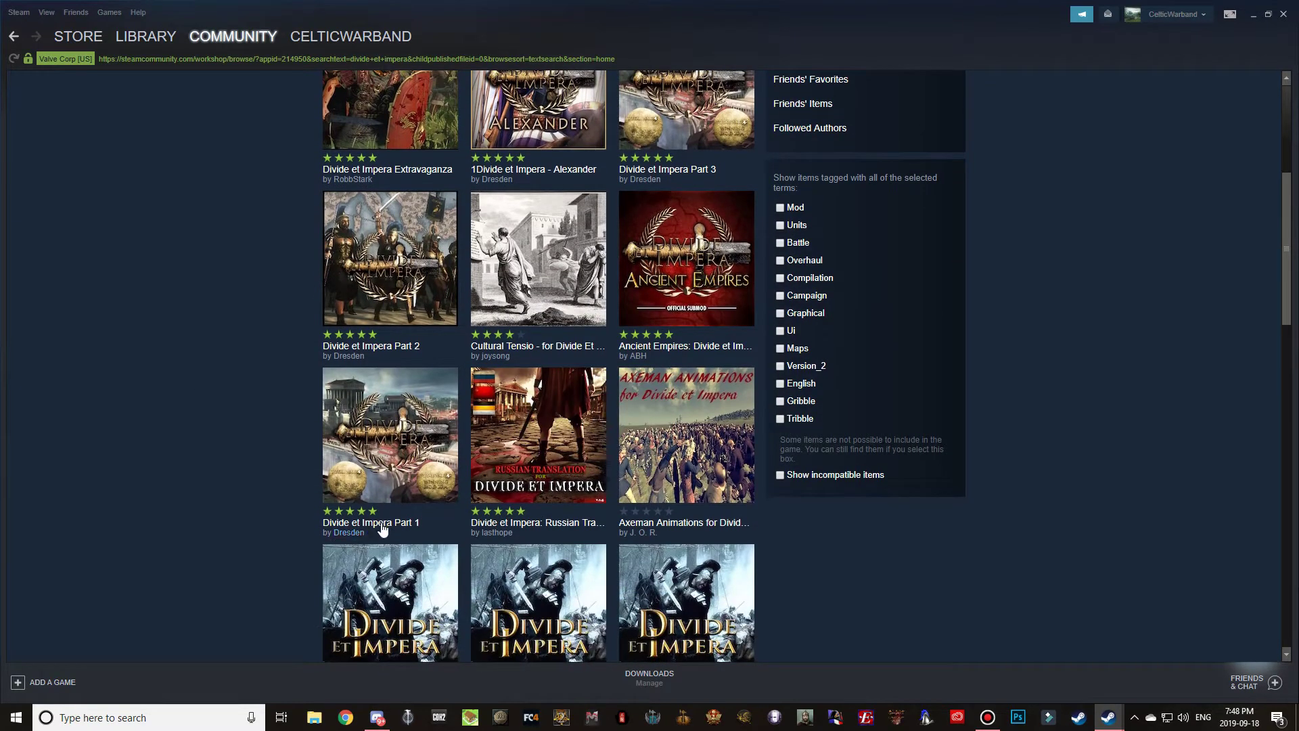
{"action": "mouse_move", "coordinate": [341, 377]}
{"action": "scroll", "coordinate": [396, 337], "scroll_direction": "up", "scroll_amount": 2}
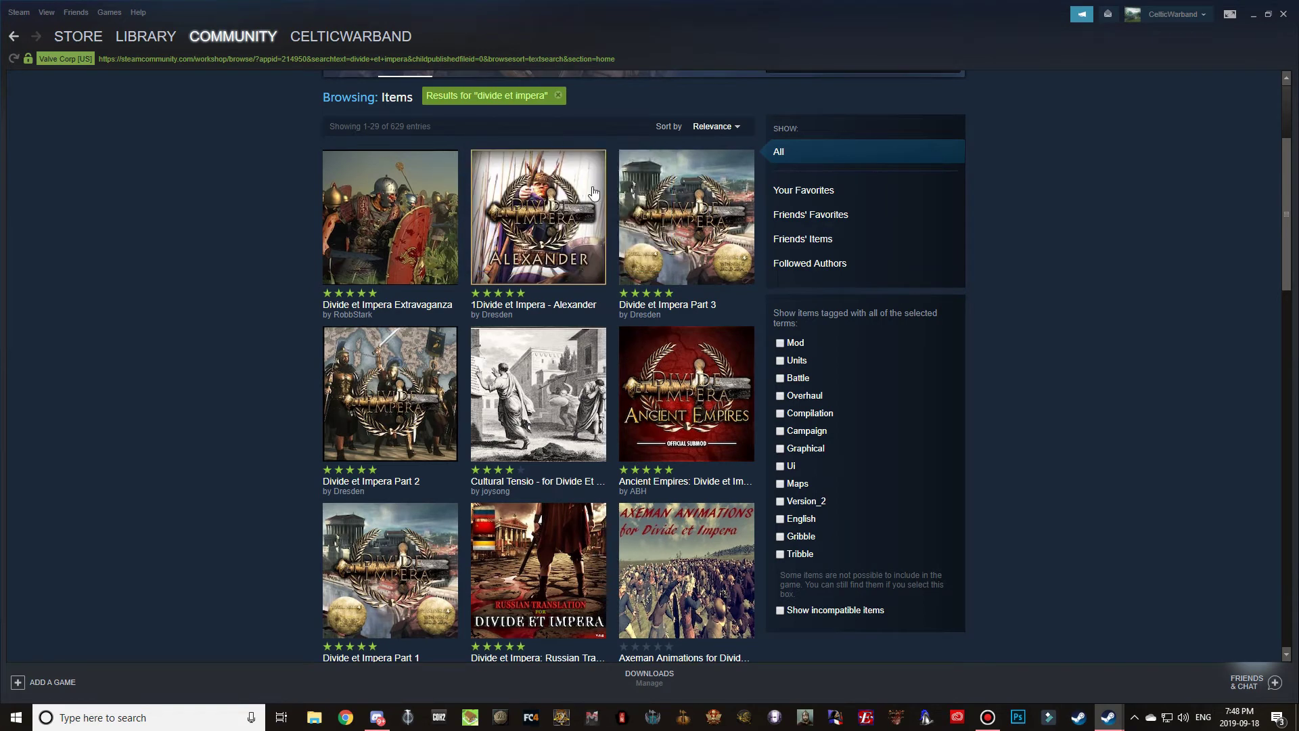
{"action": "mouse_move", "coordinate": [526, 238]}
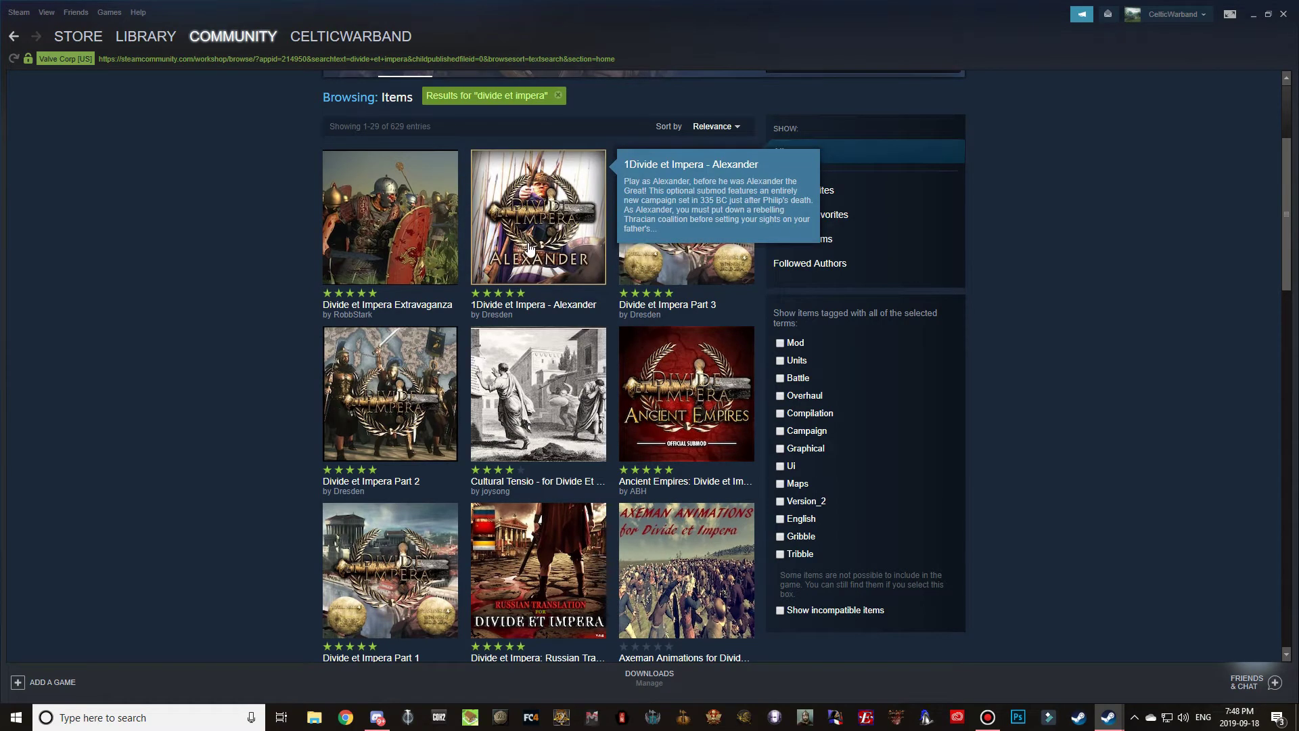
{"action": "scroll", "coordinate": [222, 368], "scroll_direction": "down", "scroll_amount": 2}
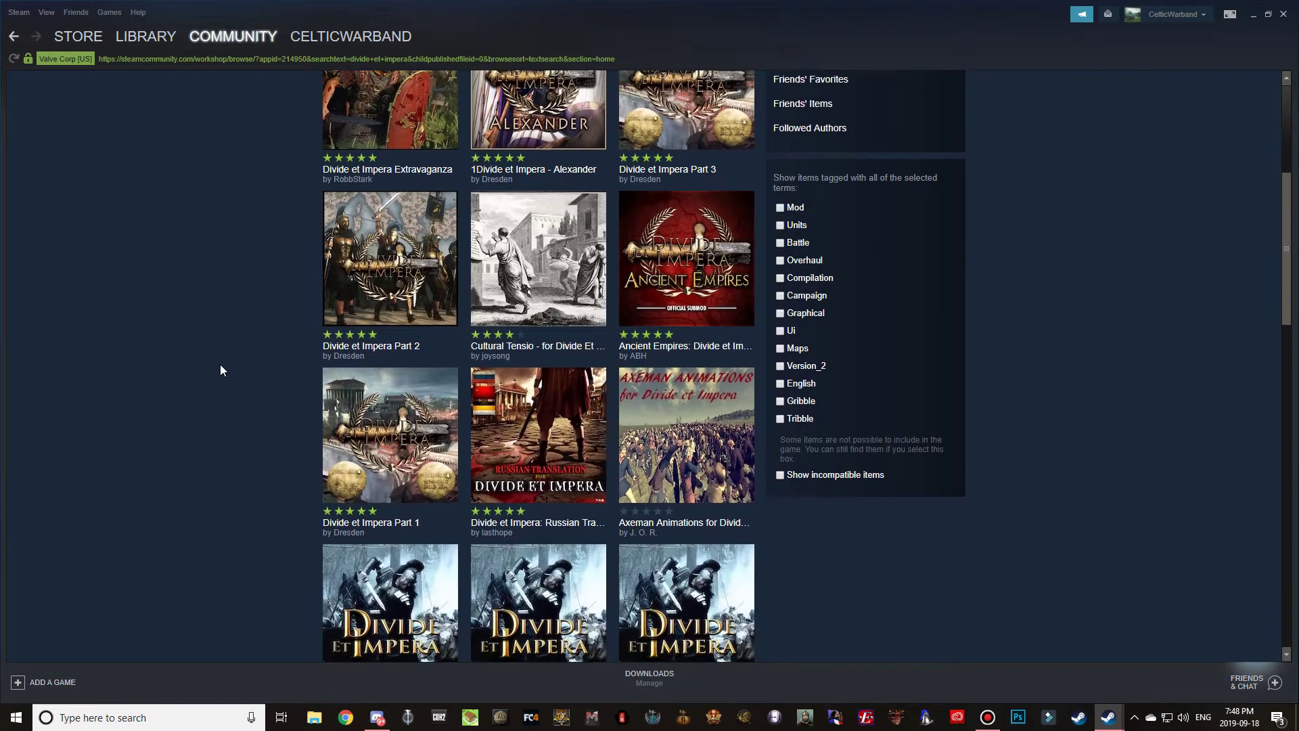
{"action": "scroll", "coordinate": [213, 298], "scroll_direction": "up", "scroll_amount": 1}
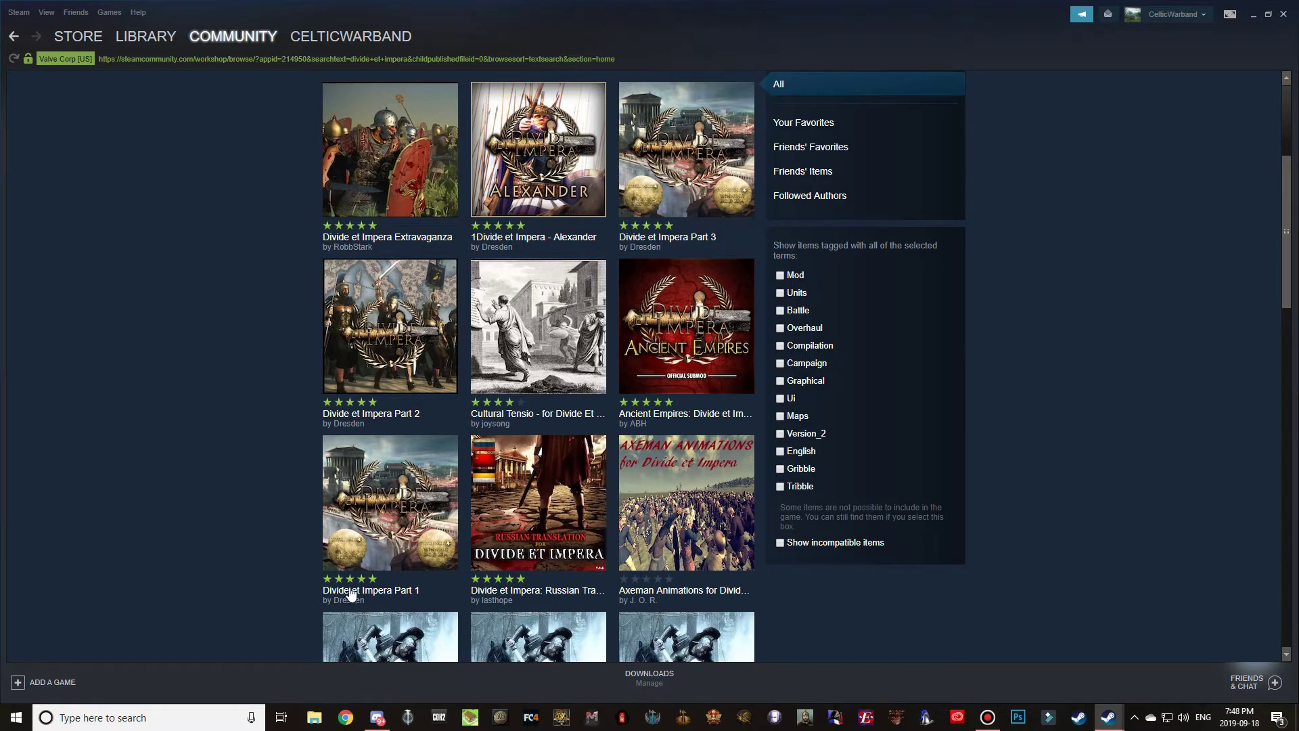
Subscribe to Divide et Impera Part 1 despite its required items, and check its download
{"action": "left_click", "coordinate": [385, 592]}
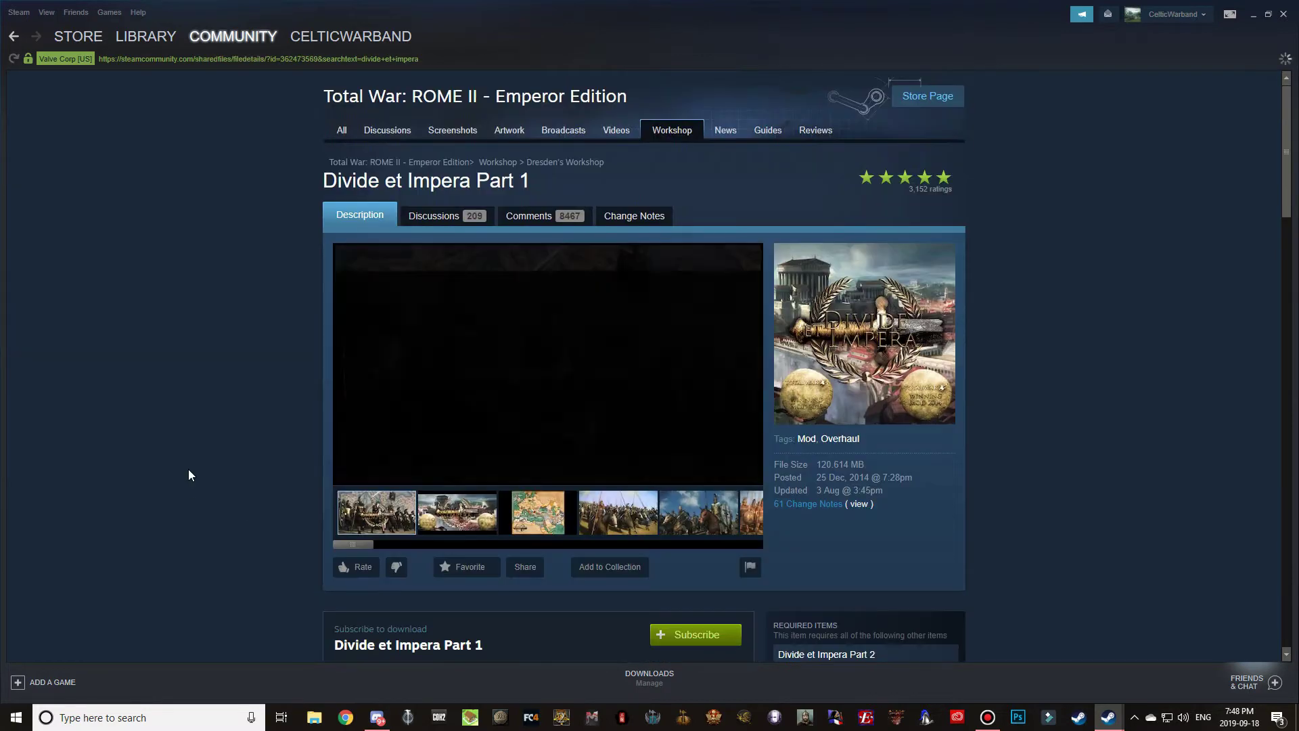
{"action": "scroll", "coordinate": [176, 455], "scroll_direction": "down", "scroll_amount": 5}
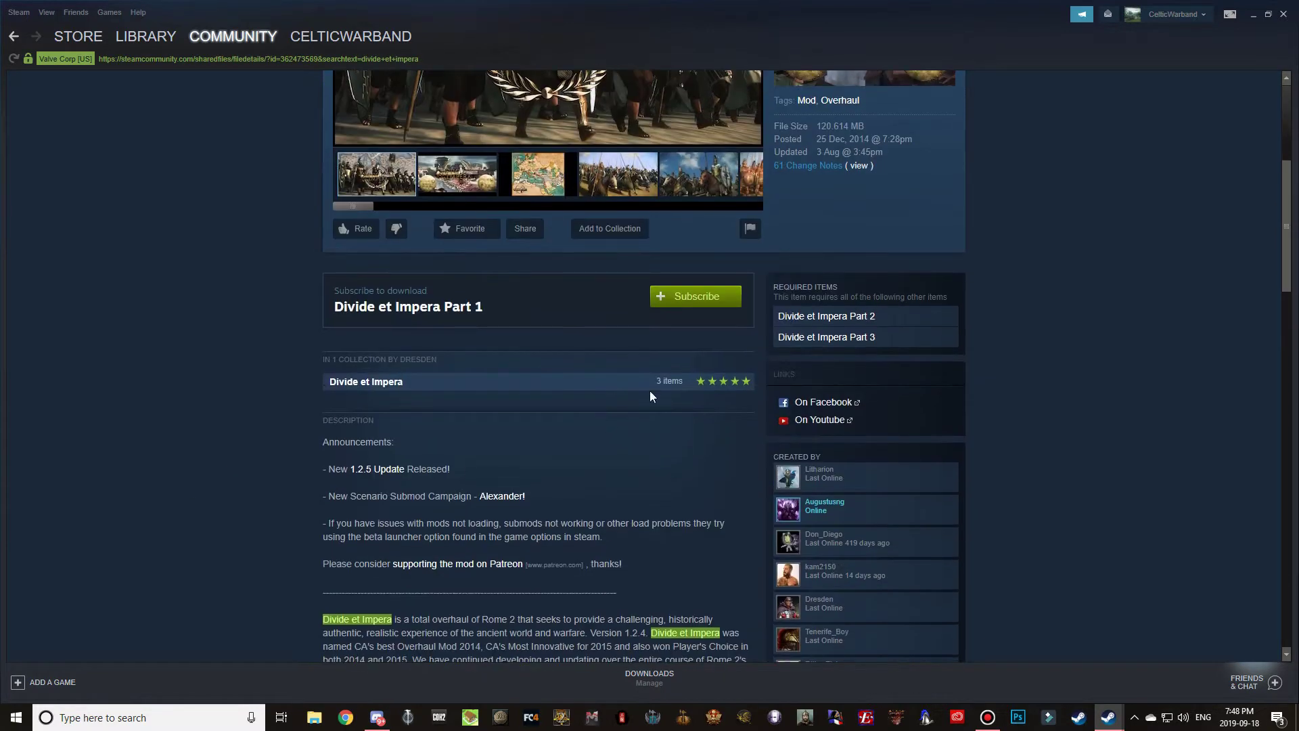
{"action": "left_click", "coordinate": [693, 297]}
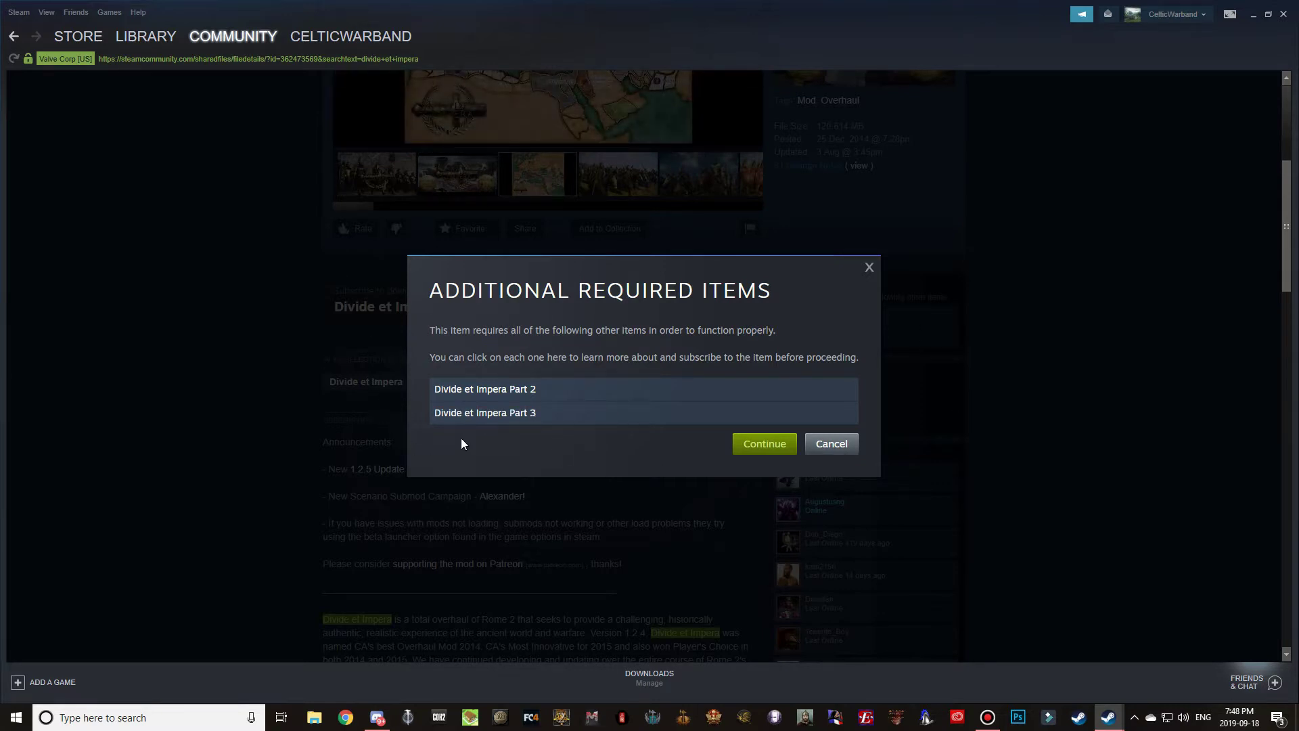
{"action": "left_click", "coordinate": [762, 446]}
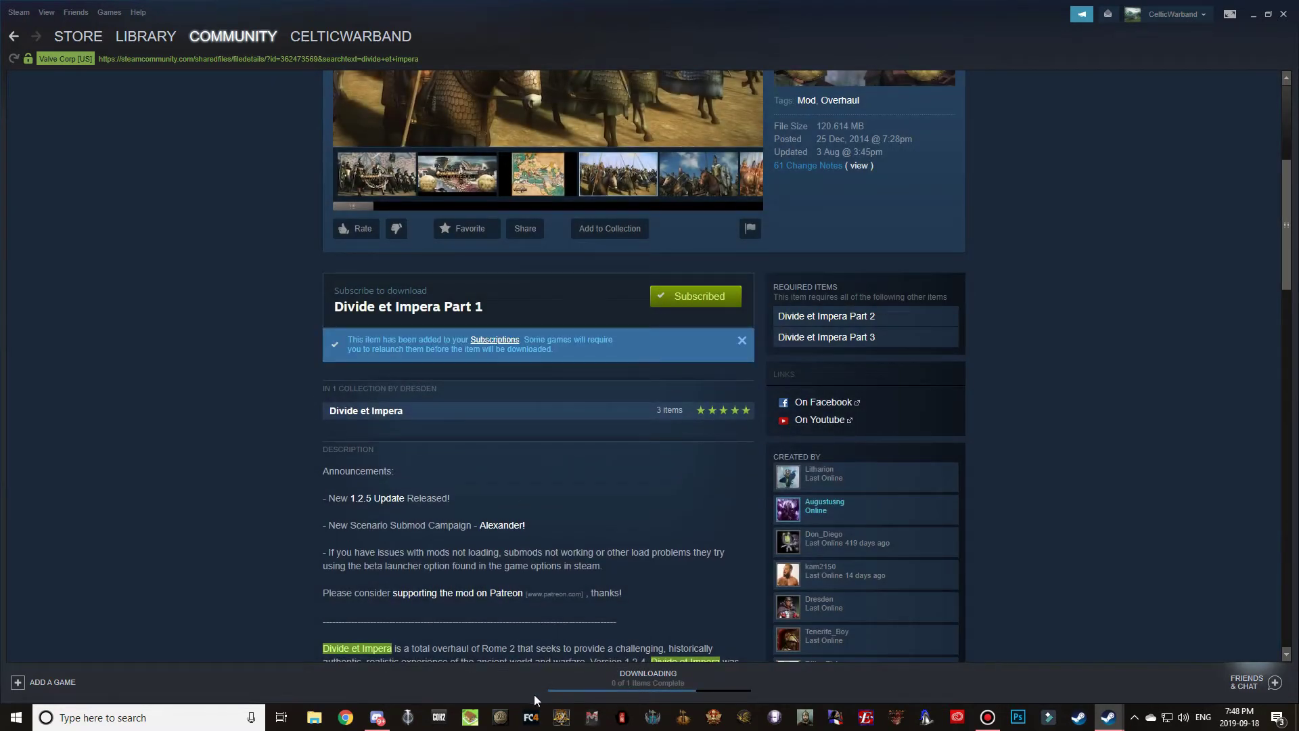
{"action": "left_click", "coordinate": [648, 685]}
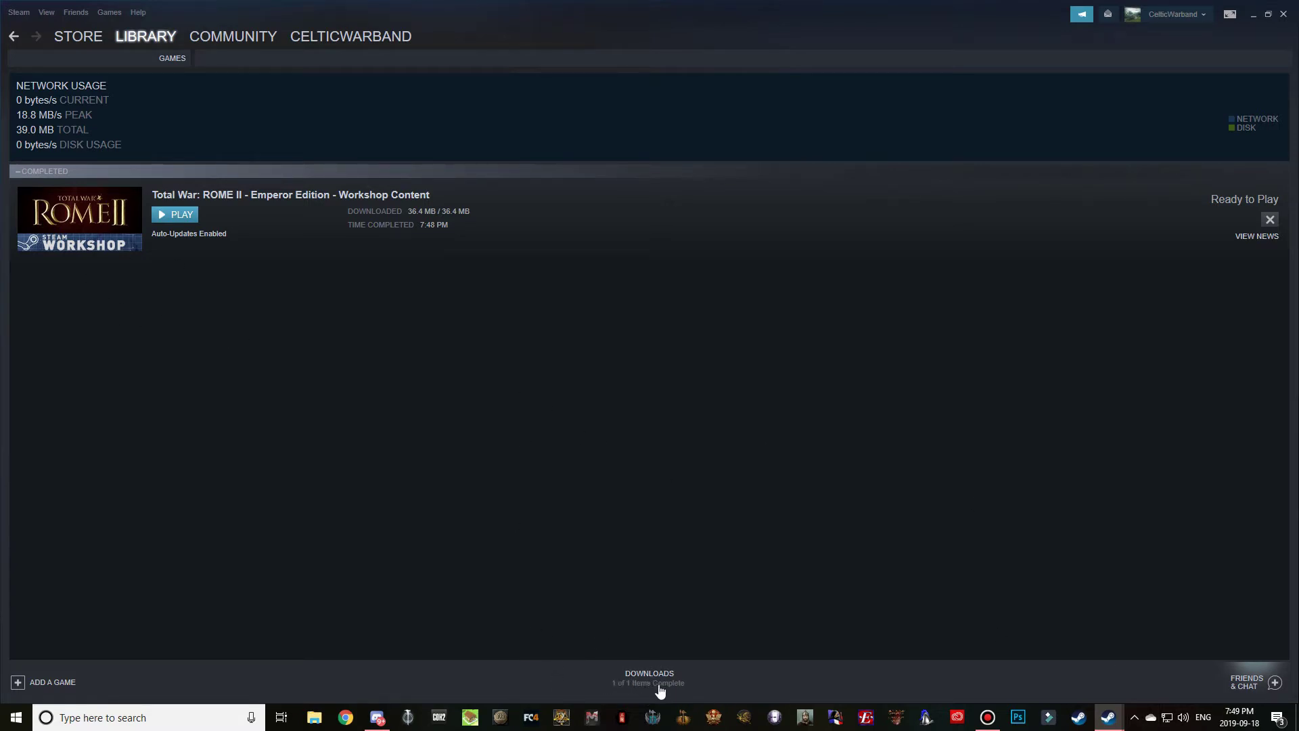
{"action": "left_click", "coordinate": [15, 38]}
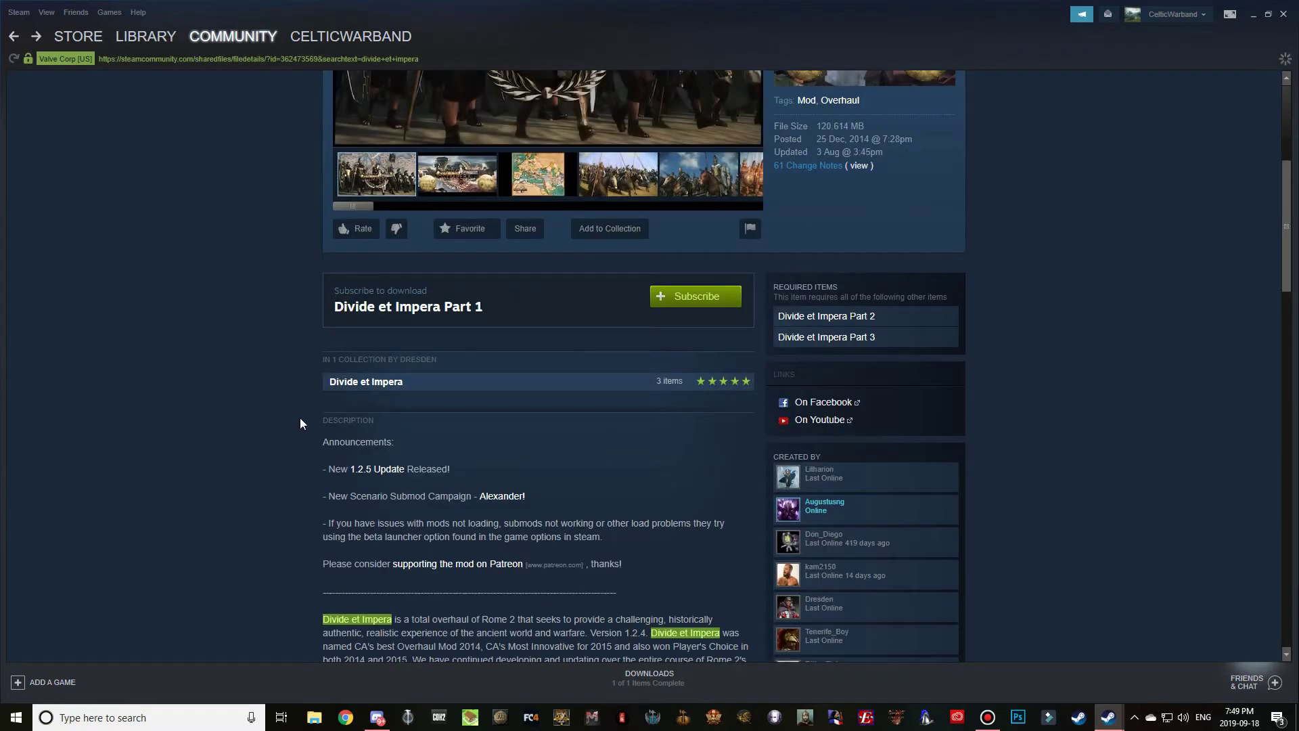
Subscribe to the required Divide et Impera Part 2 item
{"action": "scroll", "coordinate": [308, 448], "scroll_direction": "up", "scroll_amount": 5}
{"action": "scroll", "coordinate": [302, 464], "scroll_direction": "down", "scroll_amount": 4}
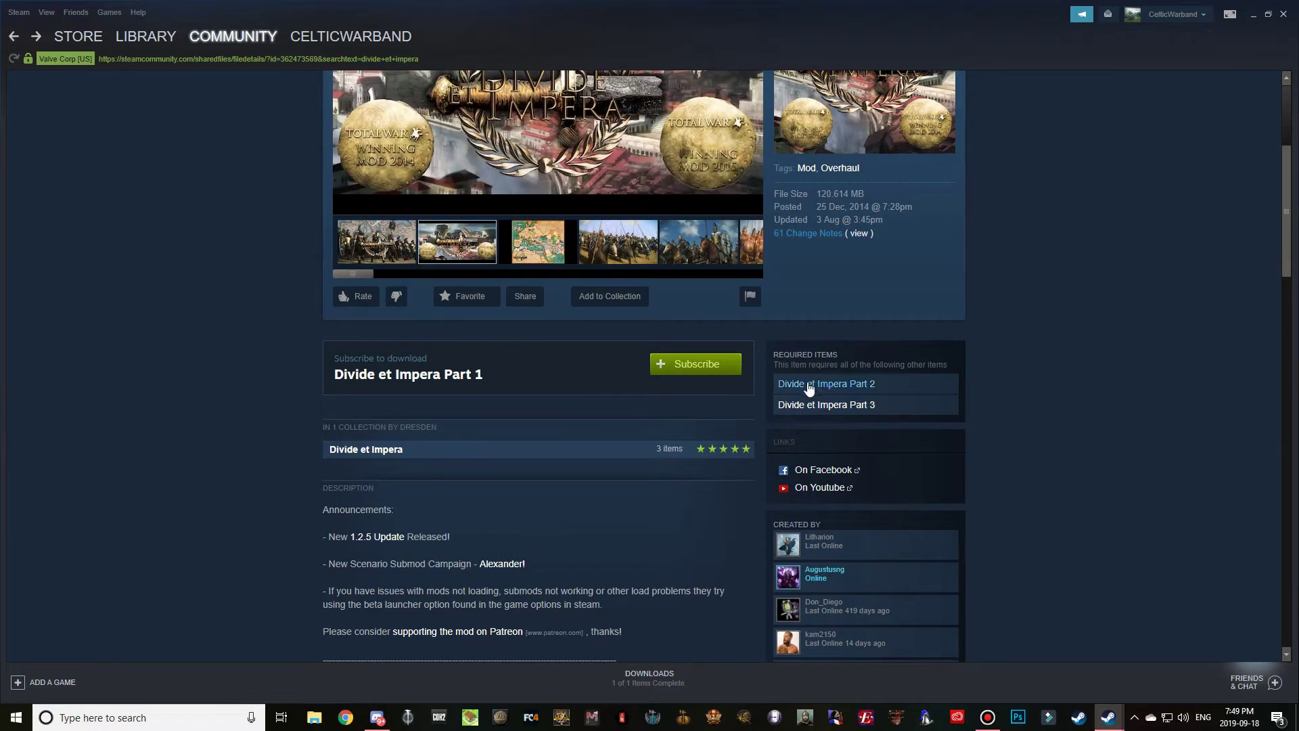
{"action": "left_click", "coordinate": [845, 383]}
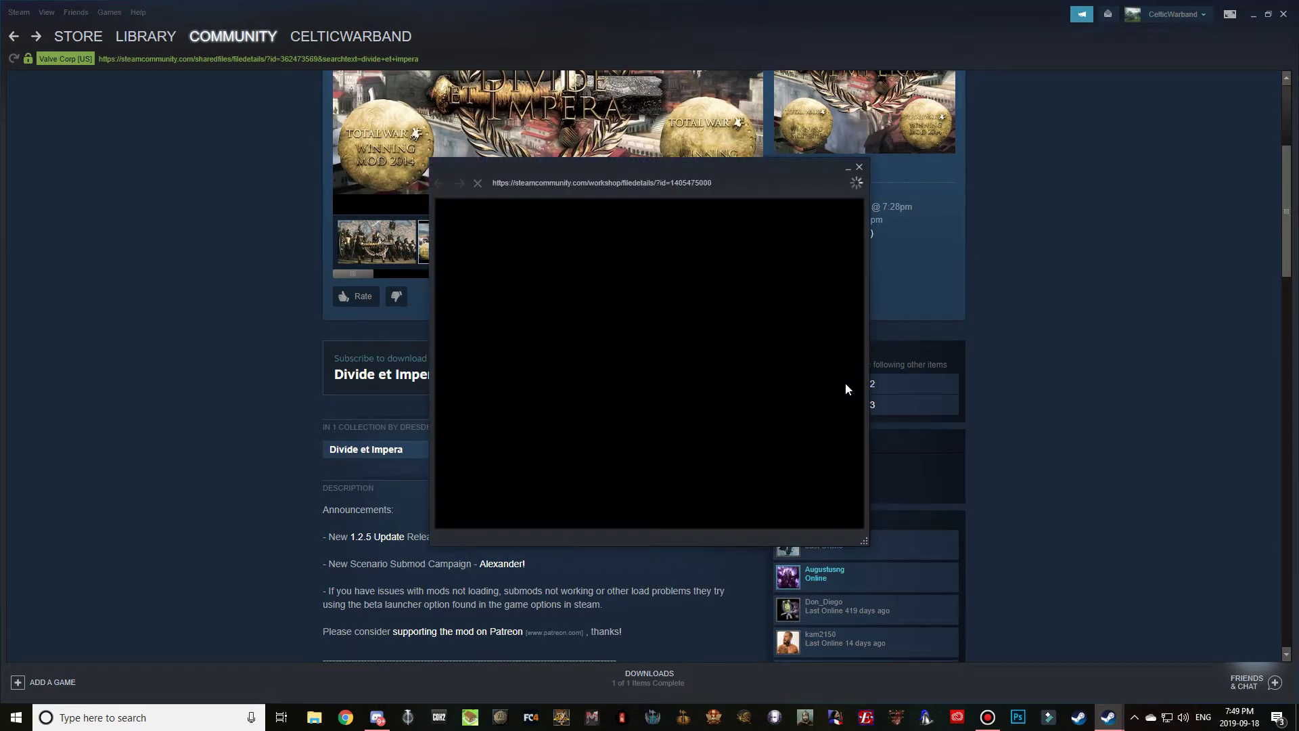
{"action": "scroll", "coordinate": [769, 418], "scroll_direction": "down", "scroll_amount": 4}
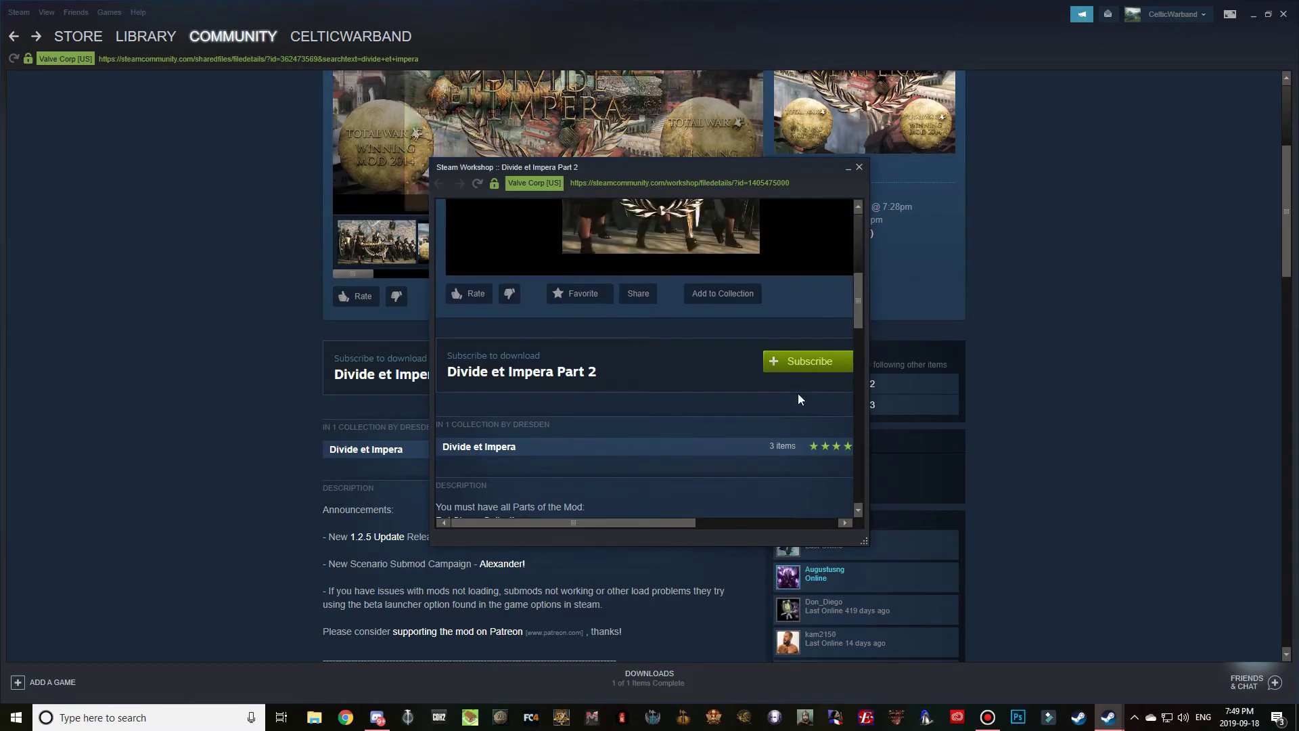
{"action": "left_click", "coordinate": [806, 362]}
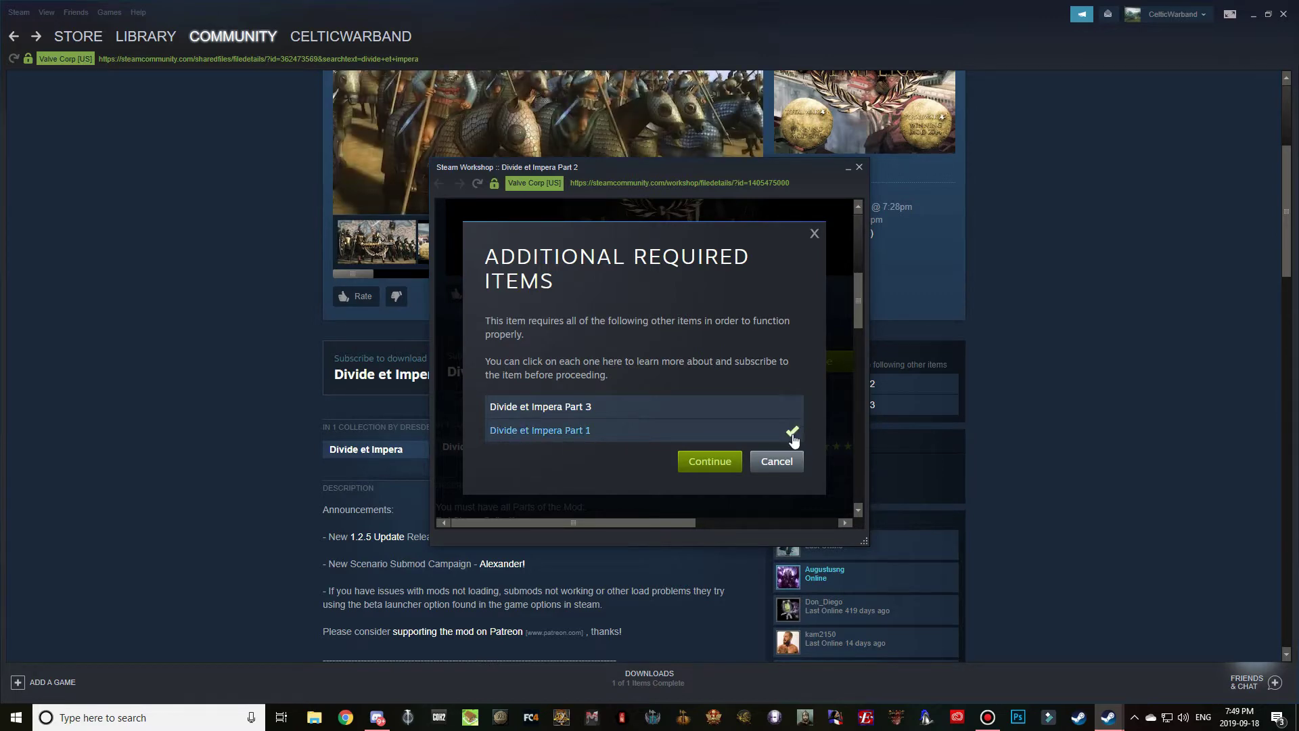
{"action": "left_click", "coordinate": [709, 461]}
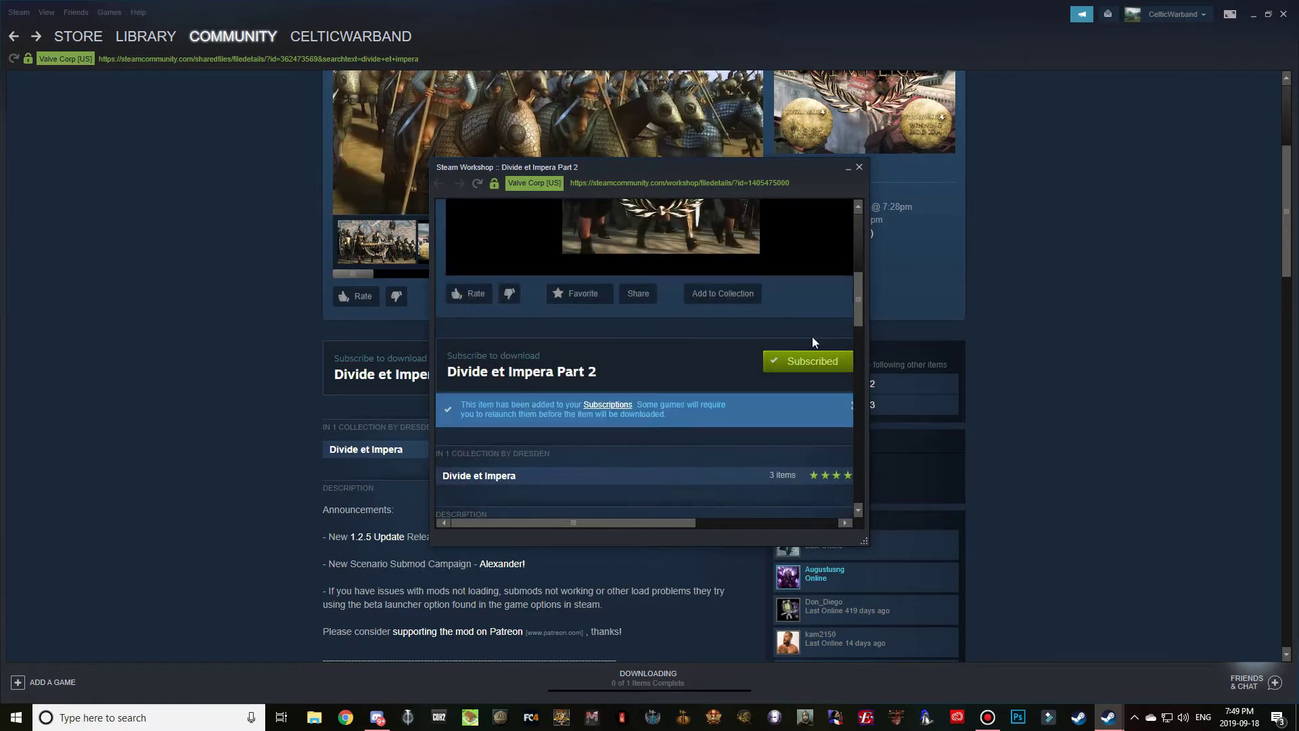
{"action": "left_click", "coordinate": [859, 167]}
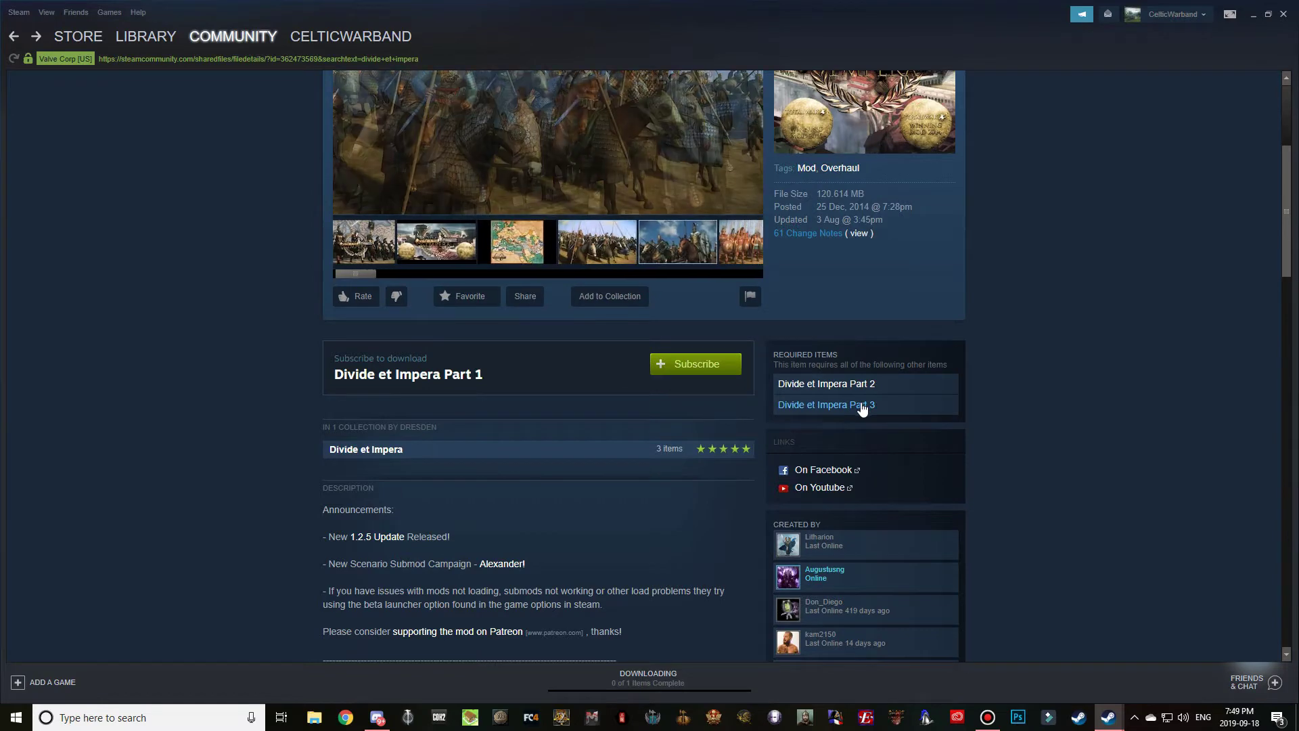
Subscribe to Divide et Impera Part 3, check downloads, and return to the Part 1 page
{"action": "left_click", "coordinate": [862, 406]}
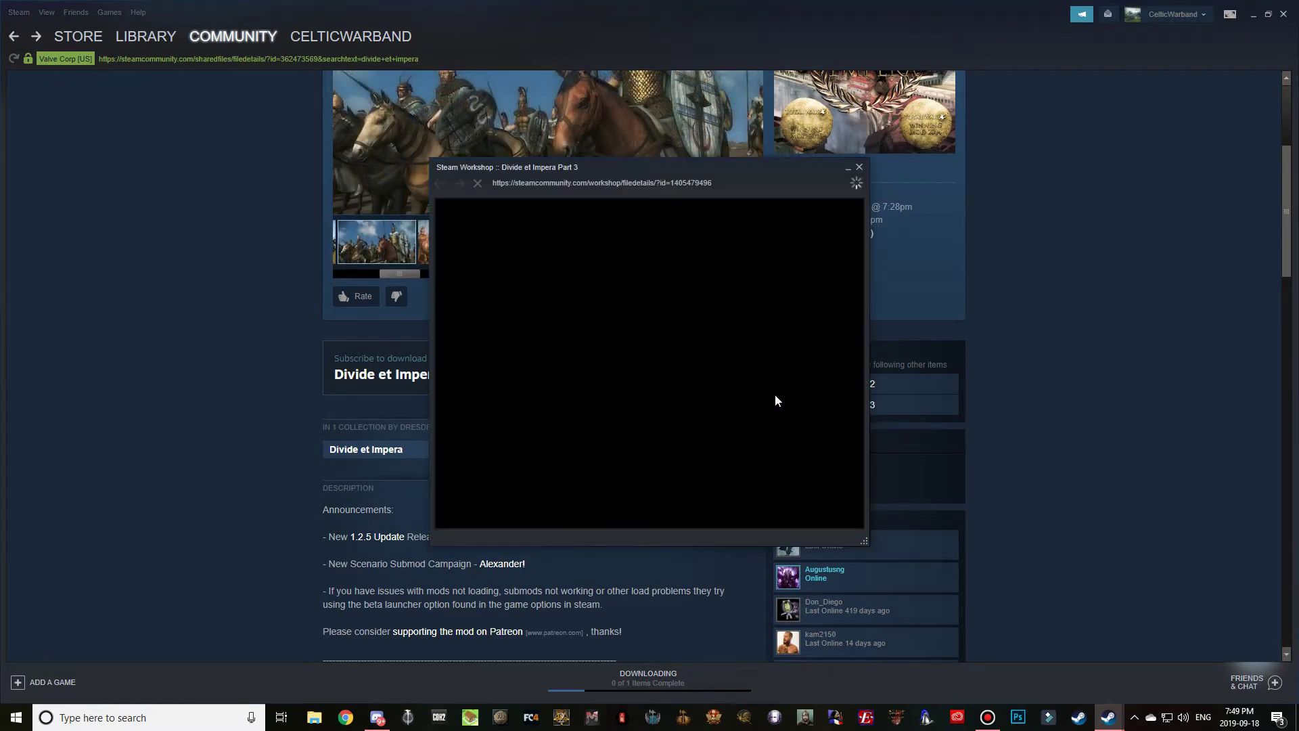
{"action": "scroll", "coordinate": [776, 402], "scroll_direction": "down", "scroll_amount": 5}
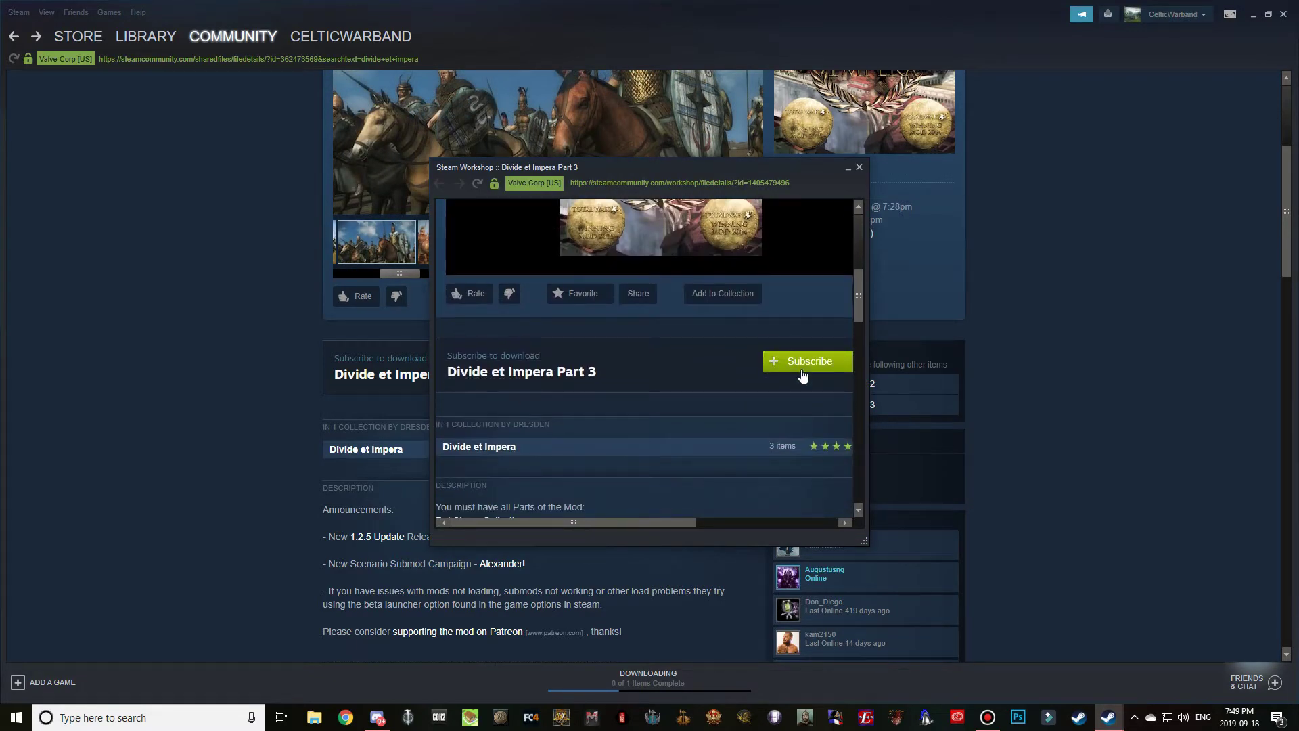
{"action": "left_click", "coordinate": [801, 372]}
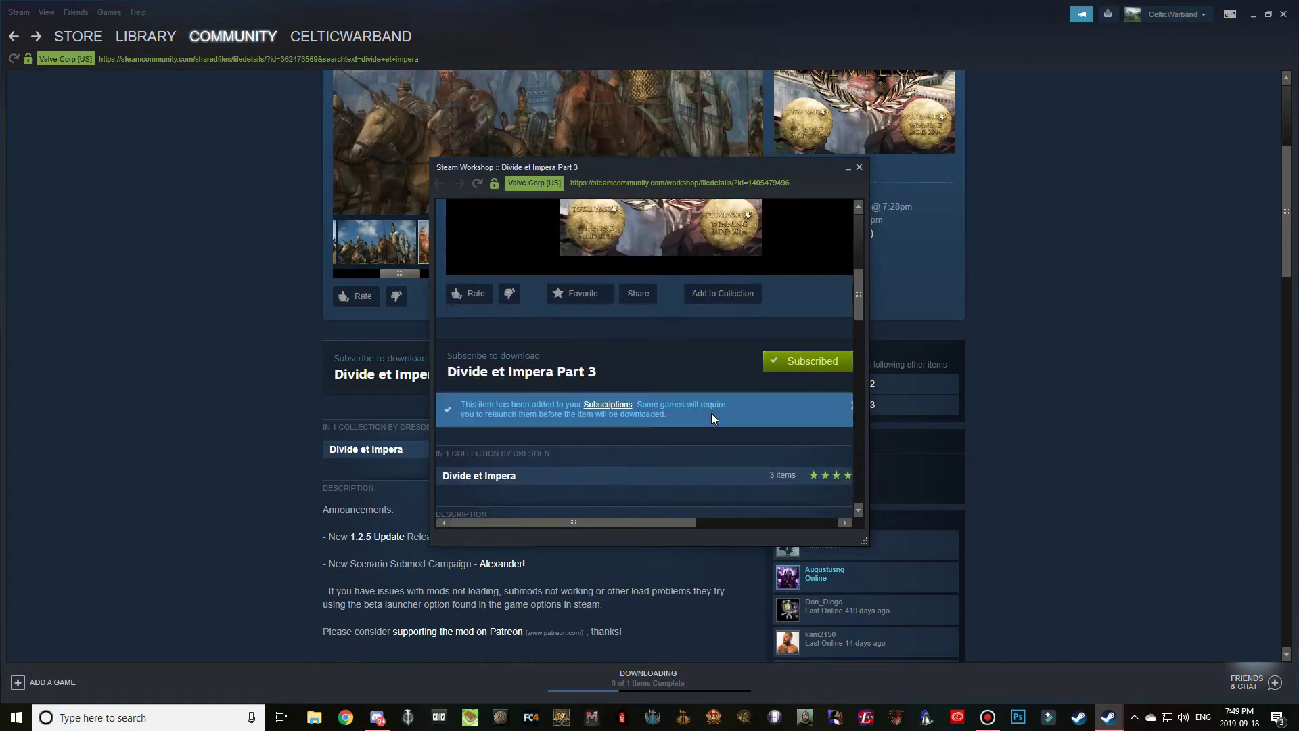
{"action": "left_click", "coordinate": [859, 166]}
{"action": "left_click", "coordinate": [654, 682]}
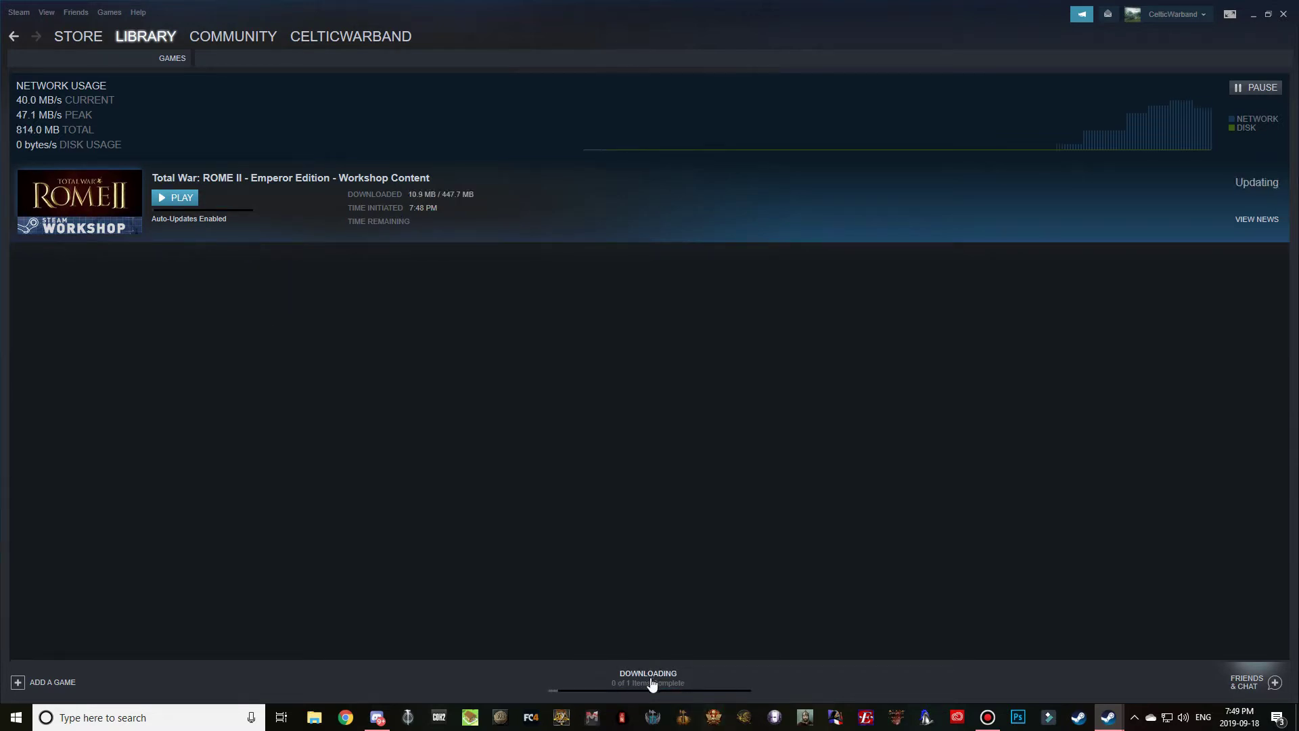
{"action": "left_click", "coordinate": [14, 36]}
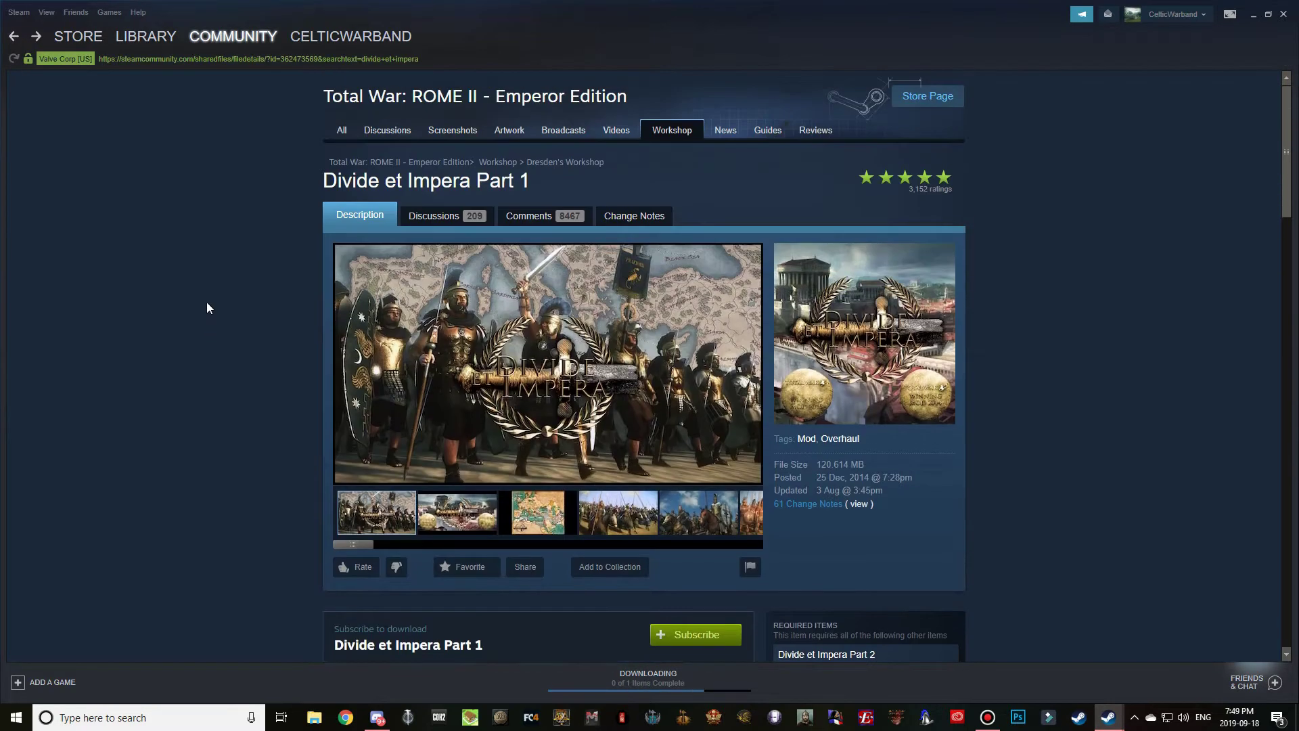
Open the Alexander submod's Workshop page and preview its screenshots
{"action": "left_click", "coordinate": [13, 36]}
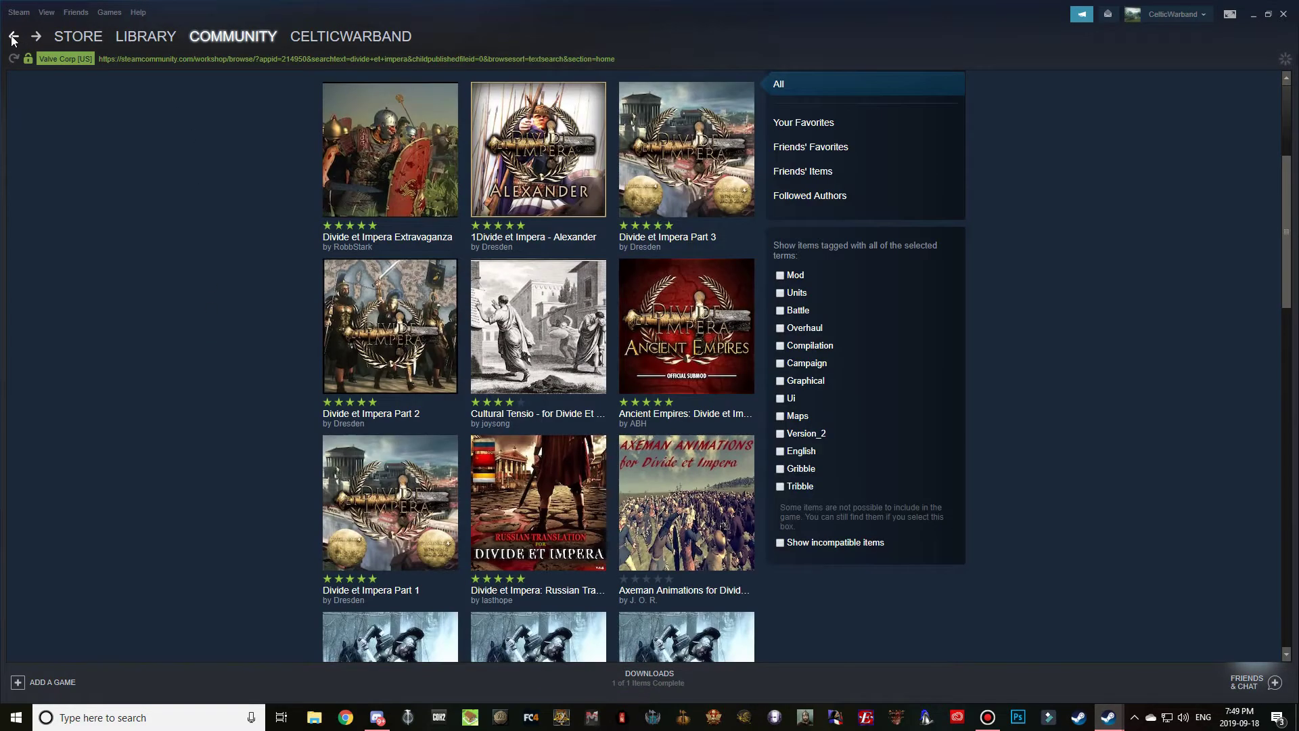
{"action": "scroll", "coordinate": [142, 429], "scroll_direction": "up", "scroll_amount": 1}
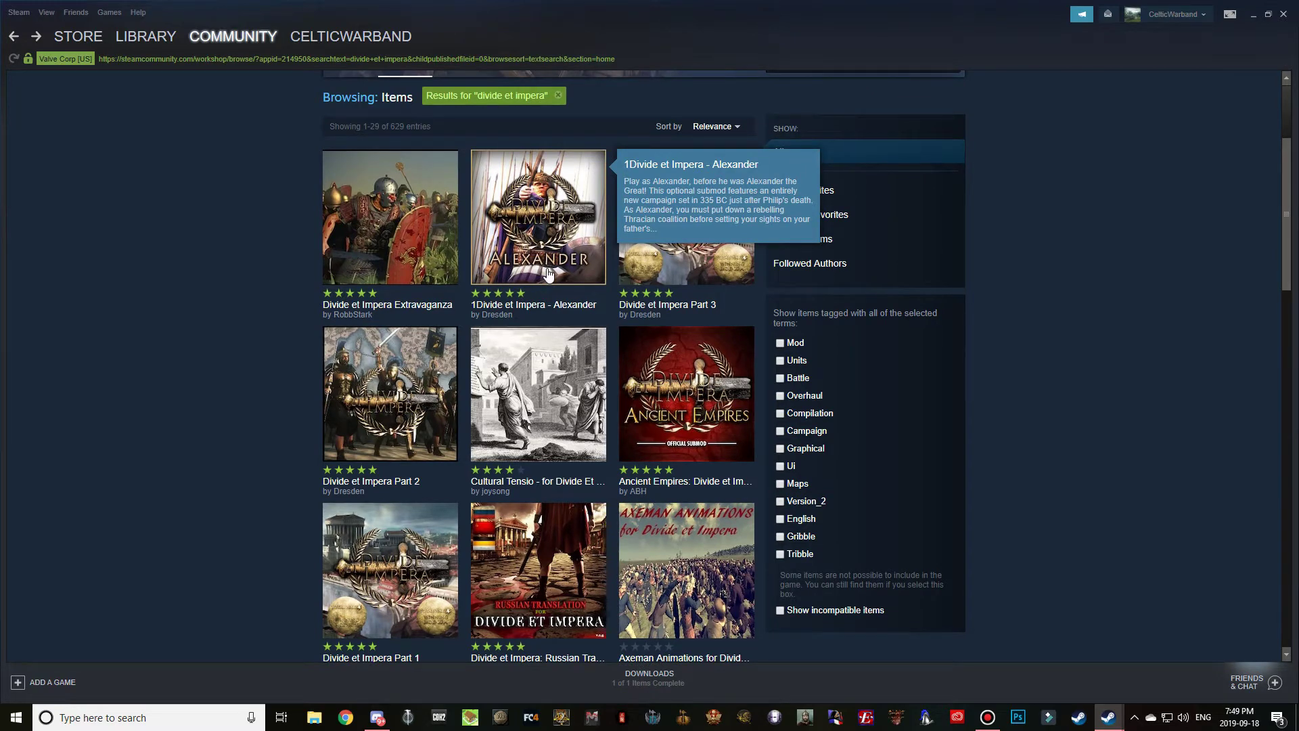
{"action": "left_click", "coordinate": [548, 274]}
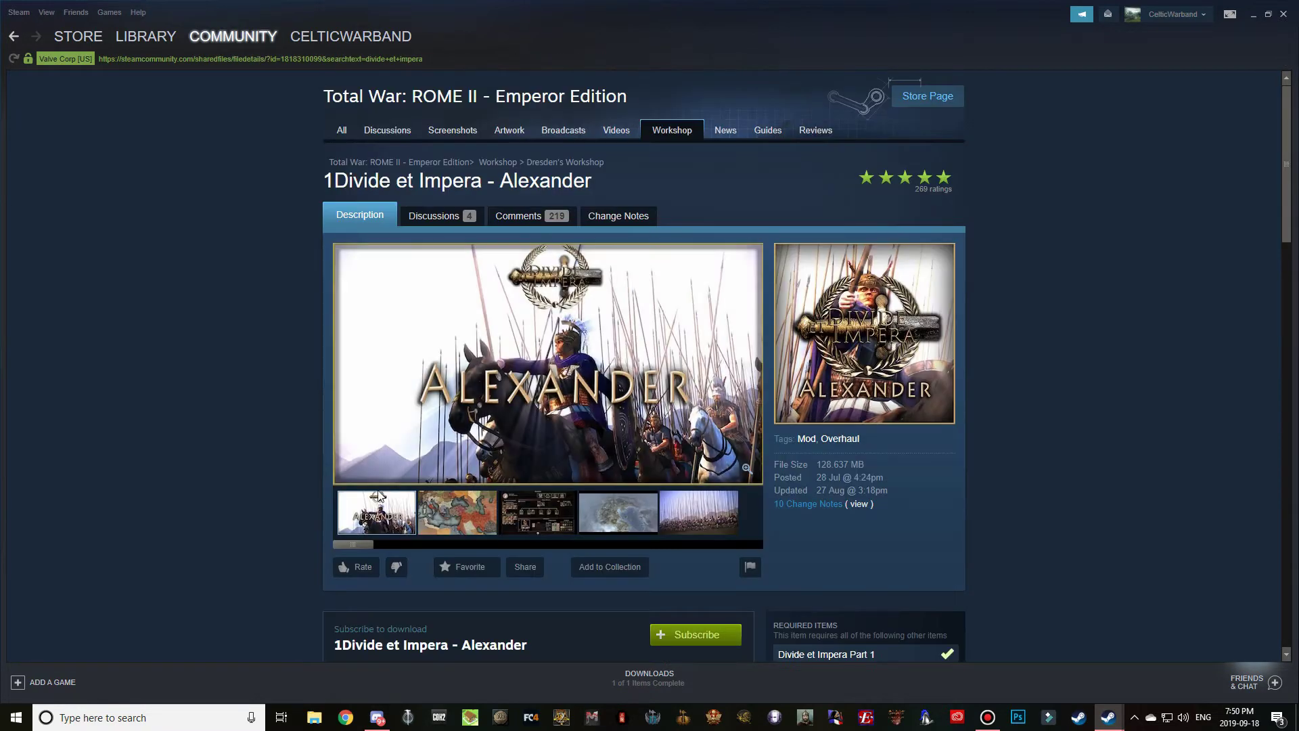
{"action": "scroll", "coordinate": [341, 521], "scroll_direction": "down", "scroll_amount": 3}
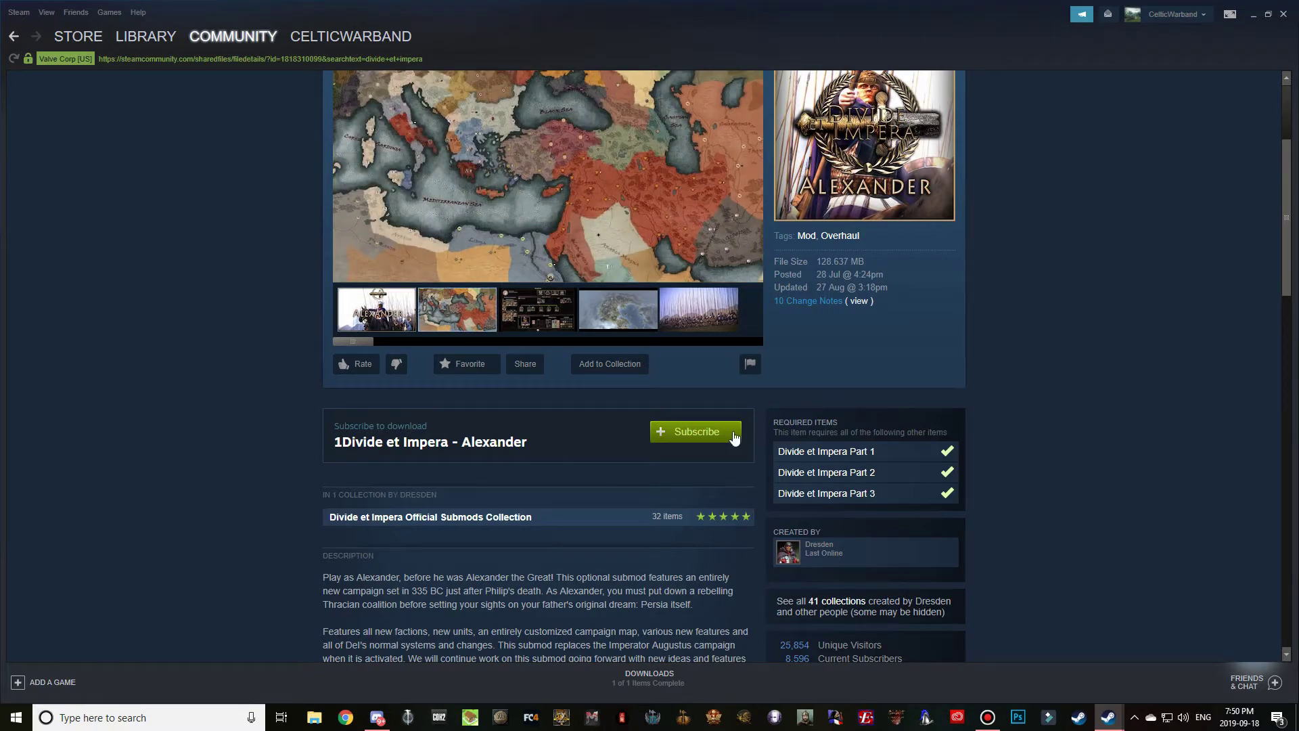
{"action": "scroll", "coordinate": [489, 424], "scroll_direction": "up", "scroll_amount": 1}
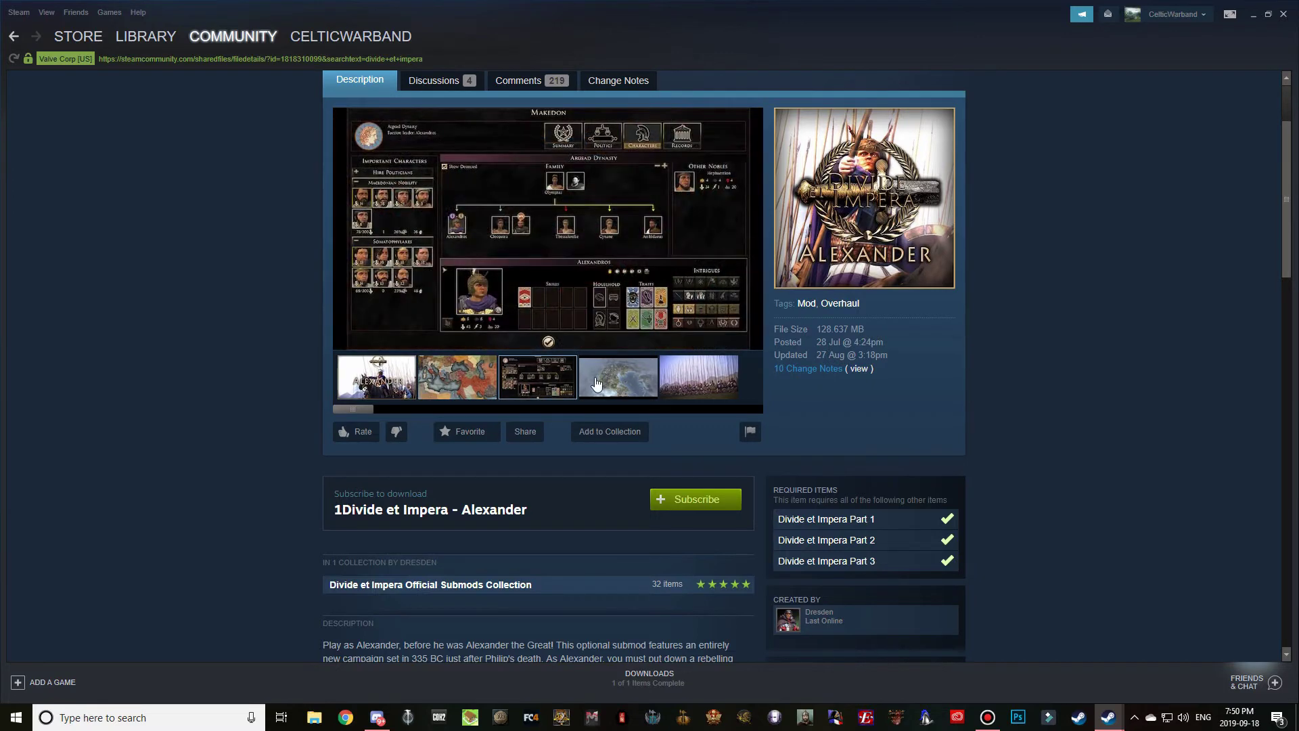
{"action": "left_click", "coordinate": [595, 384]}
{"action": "left_click", "coordinate": [692, 383]}
{"action": "left_click", "coordinate": [365, 380]}
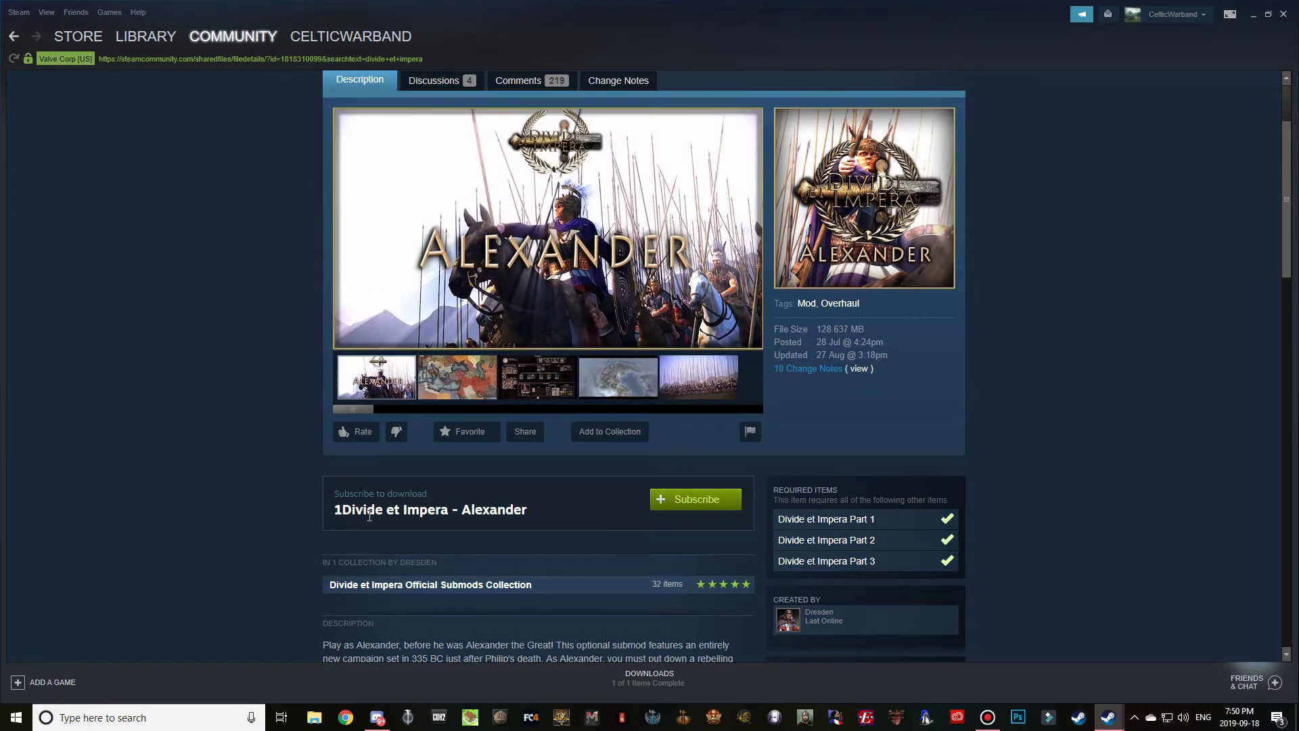
Subscribe to the Alexander submod, clear the finished download, and minimize Steam
{"action": "left_click", "coordinate": [696, 504]}
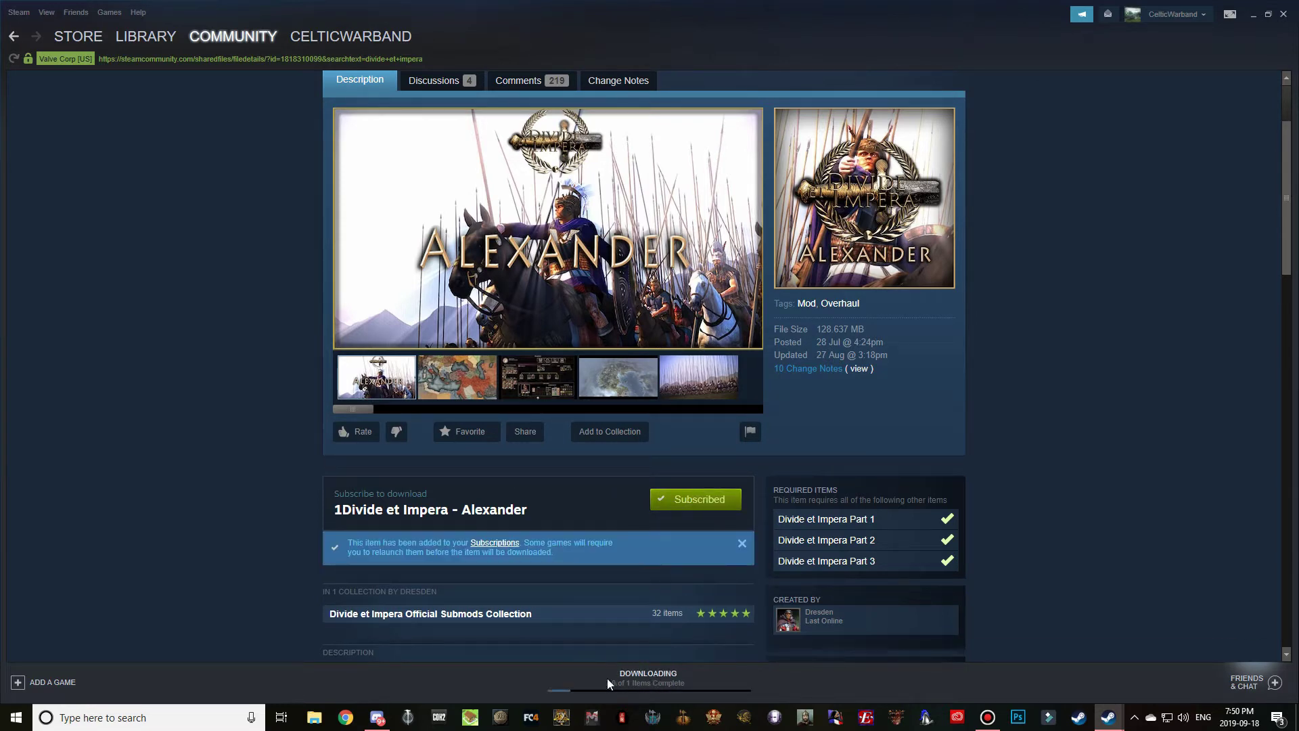
{"action": "left_click", "coordinate": [626, 677]}
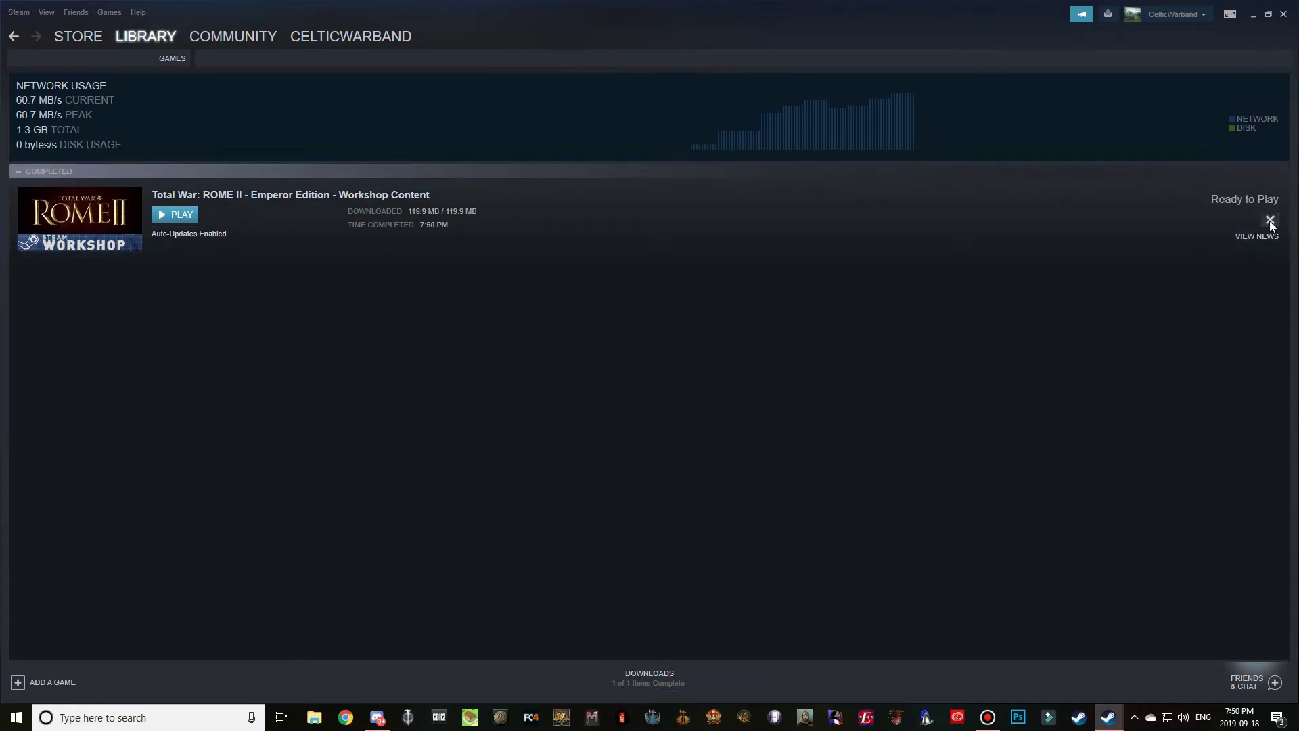
{"action": "left_click", "coordinate": [1270, 220]}
{"action": "left_click", "coordinate": [166, 60]}
{"action": "left_click", "coordinate": [155, 55]}
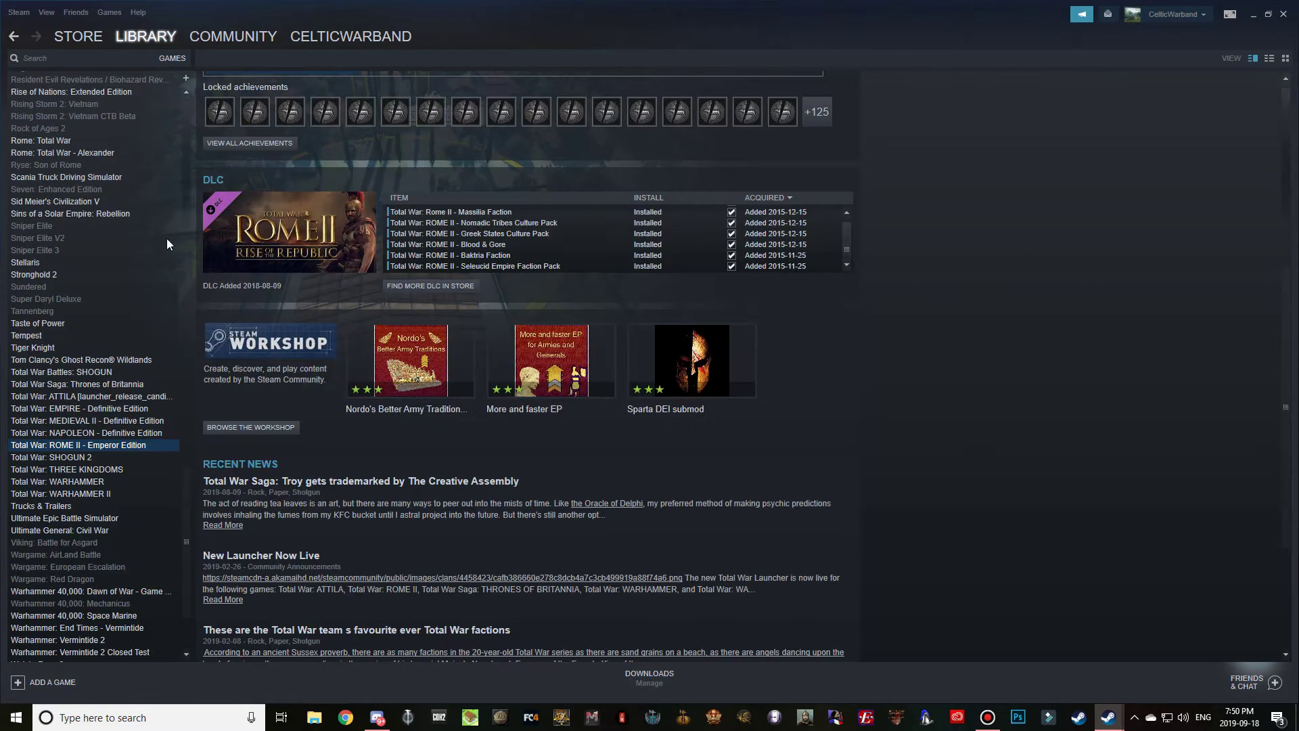
{"action": "left_click", "coordinate": [1255, 16]}
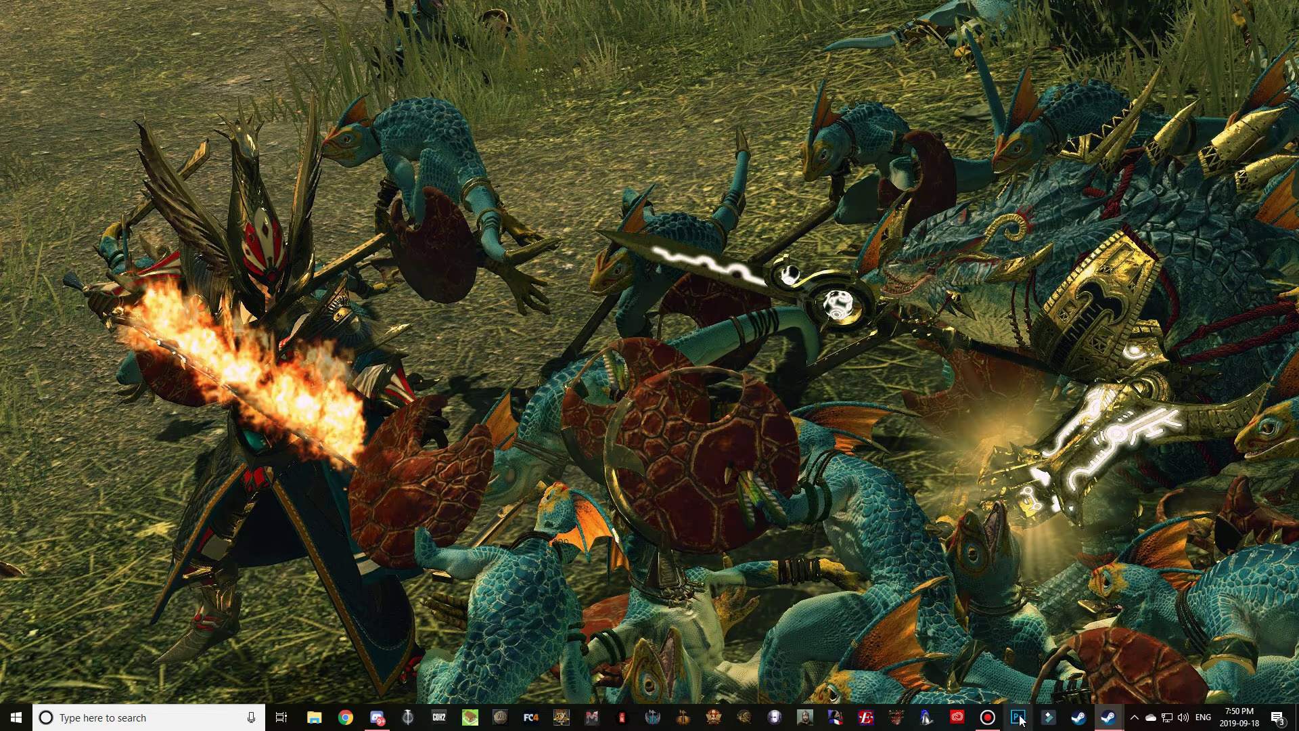
Launch the Total War Launcher and open Rome II's mod manager with its 8 mods
{"action": "left_click", "coordinate": [715, 717]}
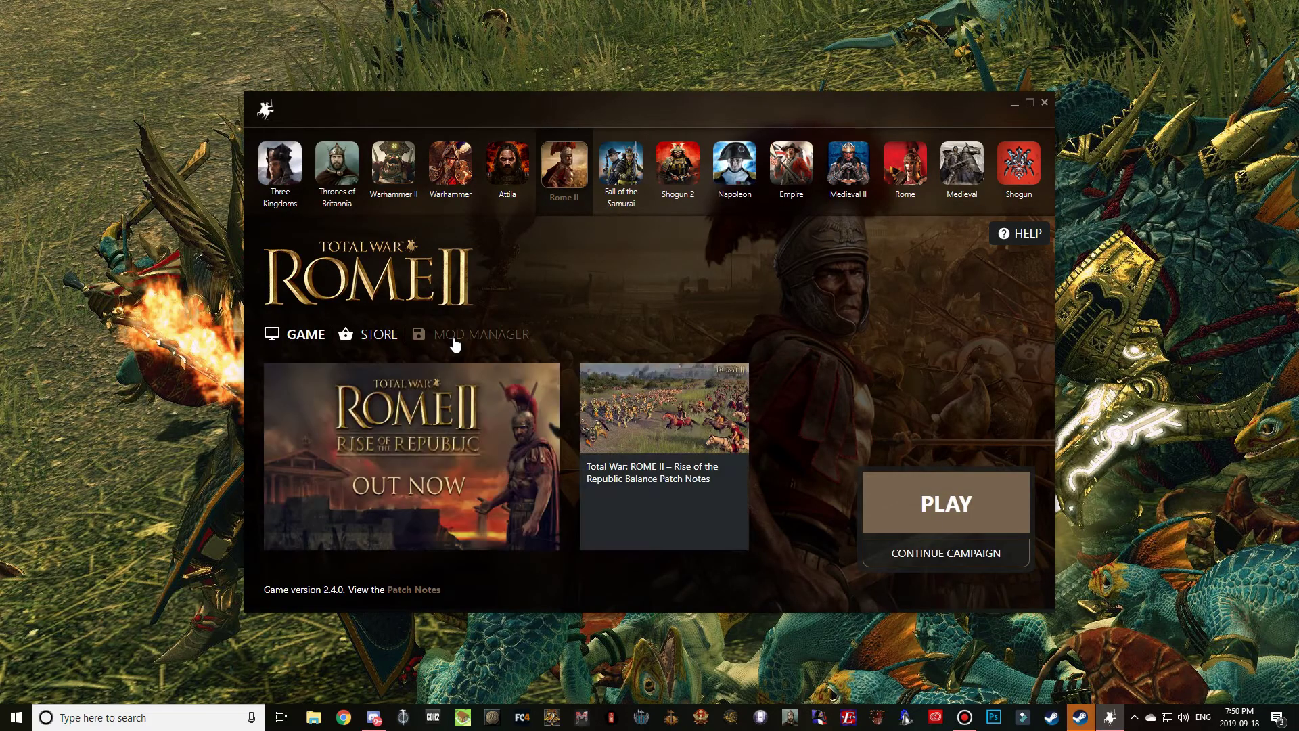
{"action": "left_click", "coordinate": [455, 338]}
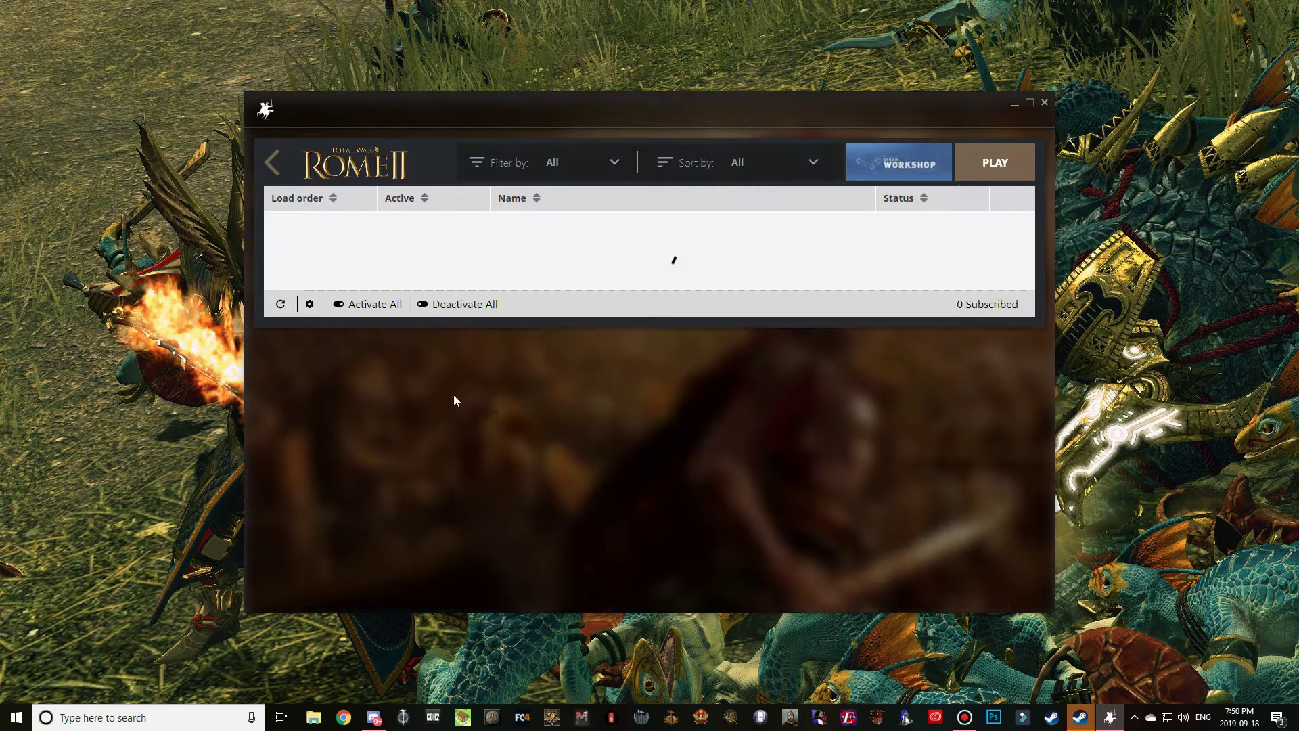
{"action": "scroll", "coordinate": [711, 417], "scroll_direction": "down", "scroll_amount": 3}
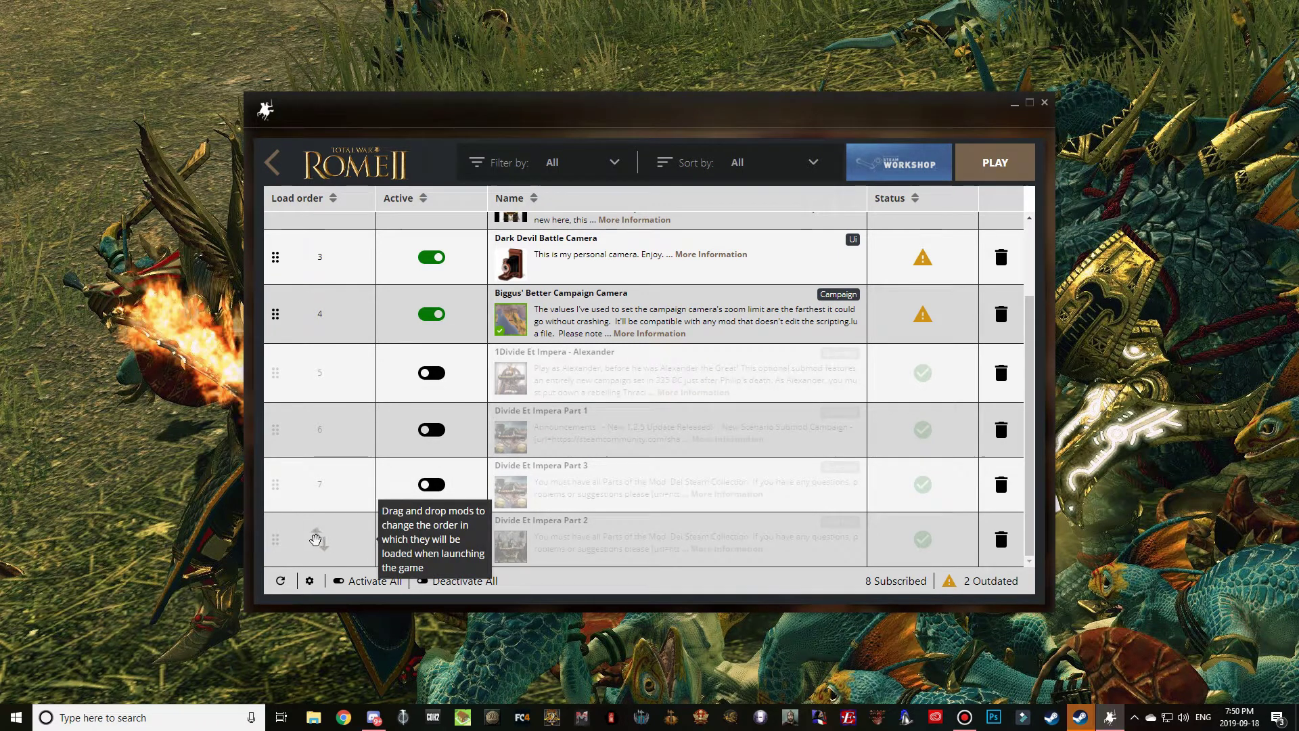
Order DeI Parts 1, 2, 3 with Alexander last, and switch off the unrelated mods
{"action": "left_click_drag", "start_coordinate": [321, 539], "coordinate": [318, 477]}
{"action": "mouse_move", "coordinate": [333, 545]}
{"action": "left_mouse_down"}
{"action": "mouse_move", "coordinate": [334, 562]}
{"action": "mouse_move", "coordinate": [358, 551]}
{"action": "left_mouse_up"}
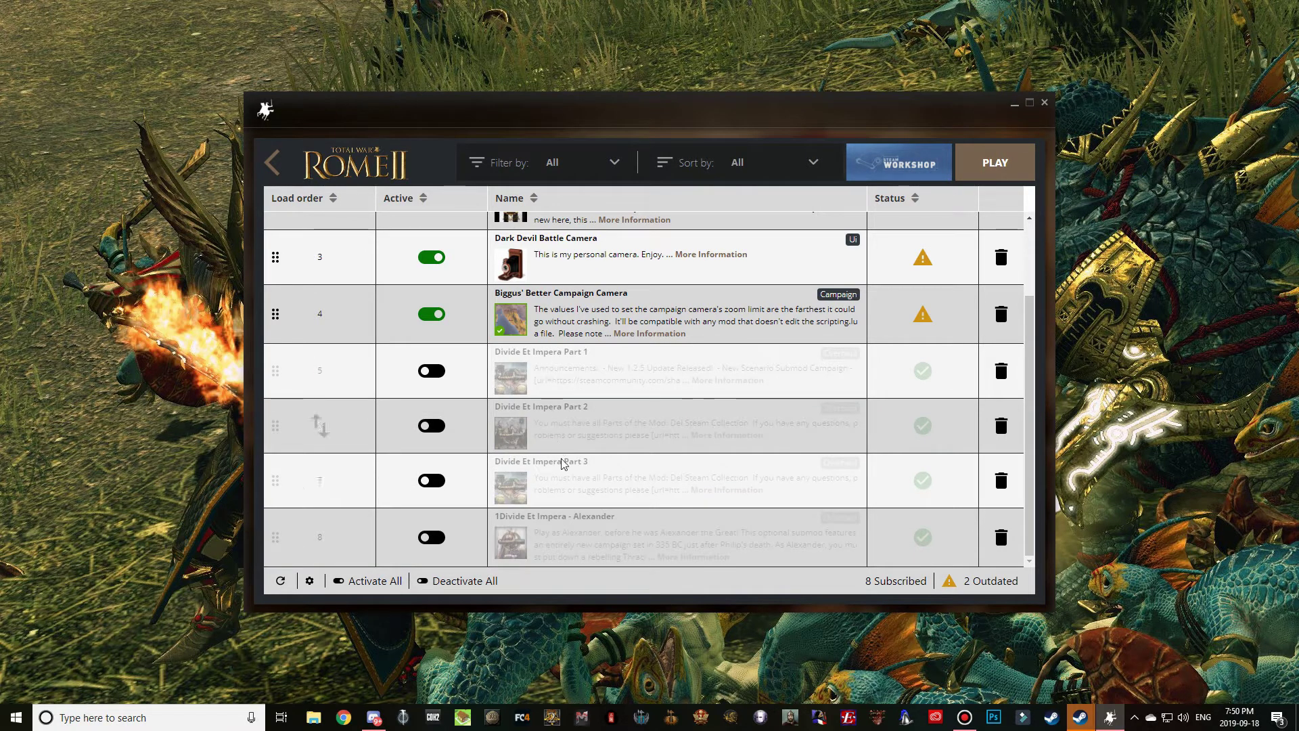
{"action": "scroll", "coordinate": [436, 318], "scroll_direction": "up", "scroll_amount": 3}
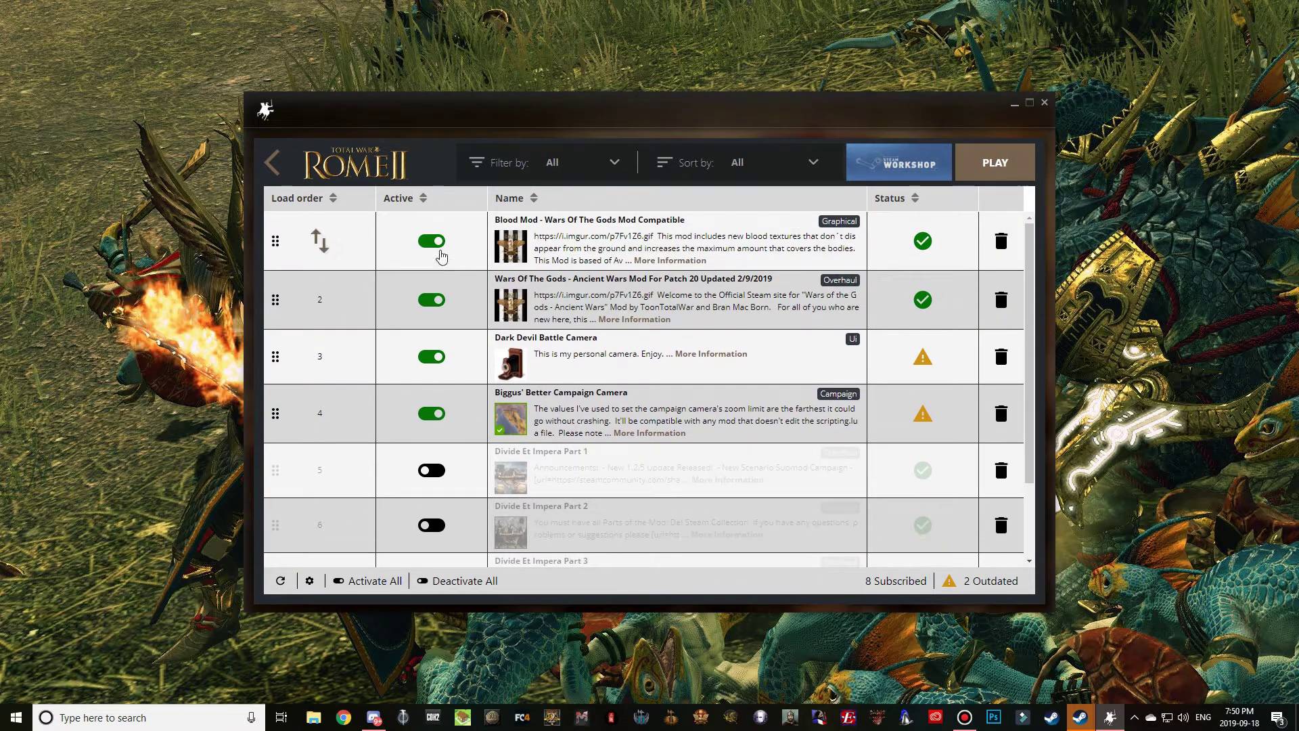
{"action": "left_click", "coordinate": [432, 299]}
{"action": "left_click", "coordinate": [431, 356]}
{"action": "left_click", "coordinate": [431, 414]}
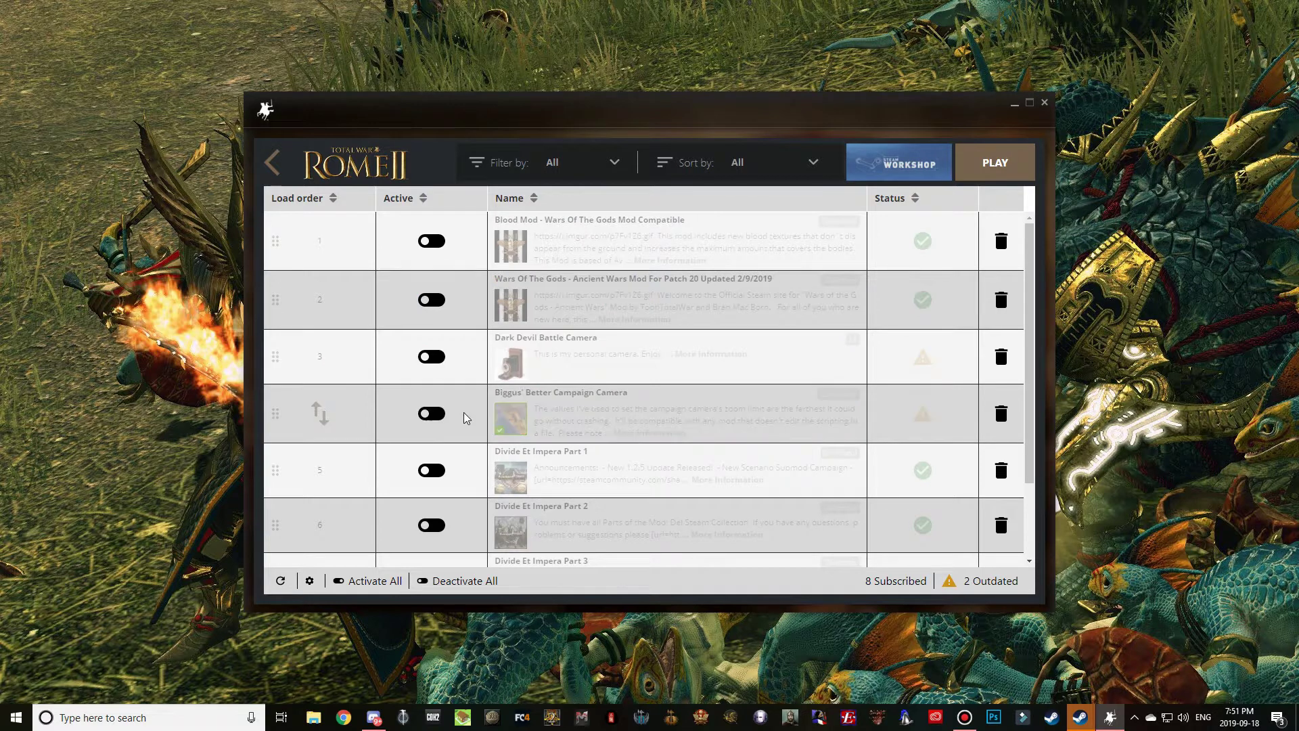
Activate Divide Et Impera Parts 1–3, leaving the Alexander submod inactive
{"action": "scroll", "coordinate": [464, 409], "scroll_direction": "down", "scroll_amount": 3}
{"action": "left_click", "coordinate": [431, 370]}
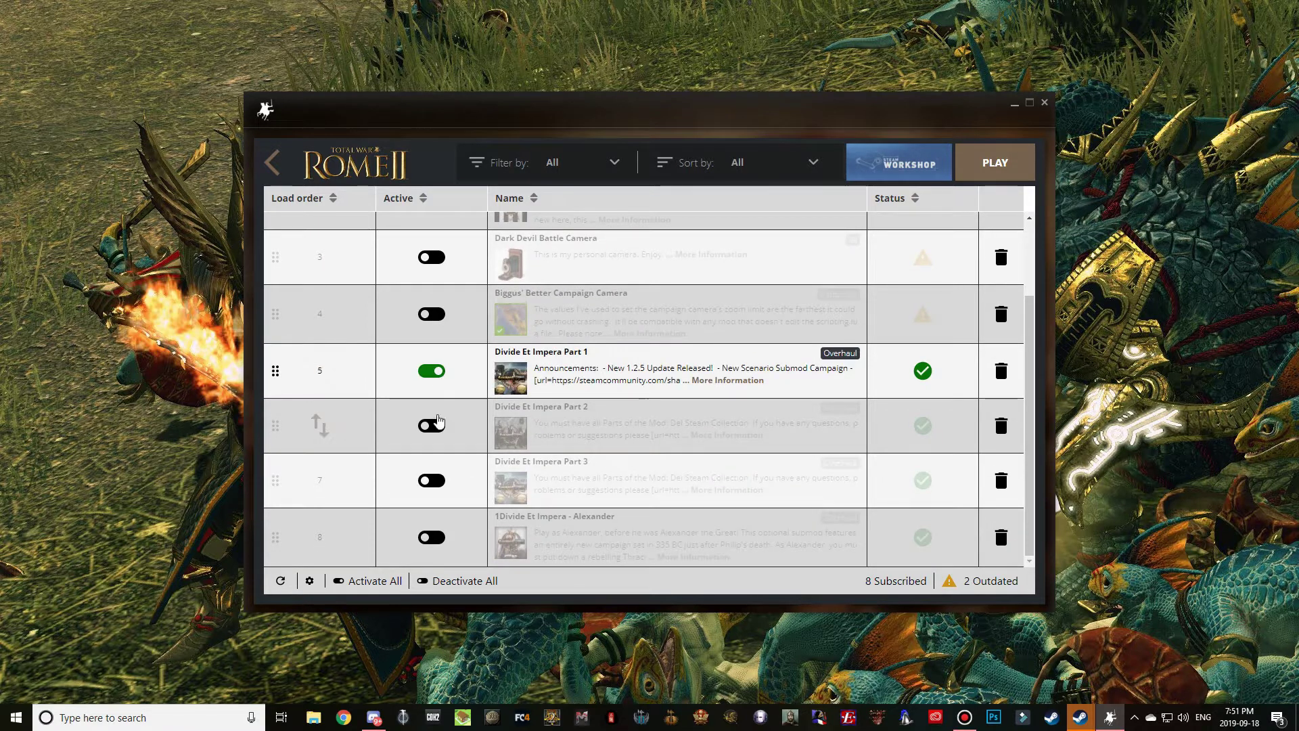
{"action": "left_click", "coordinate": [432, 425]}
{"action": "left_click", "coordinate": [436, 481]}
{"action": "left_click", "coordinate": [446, 537]}
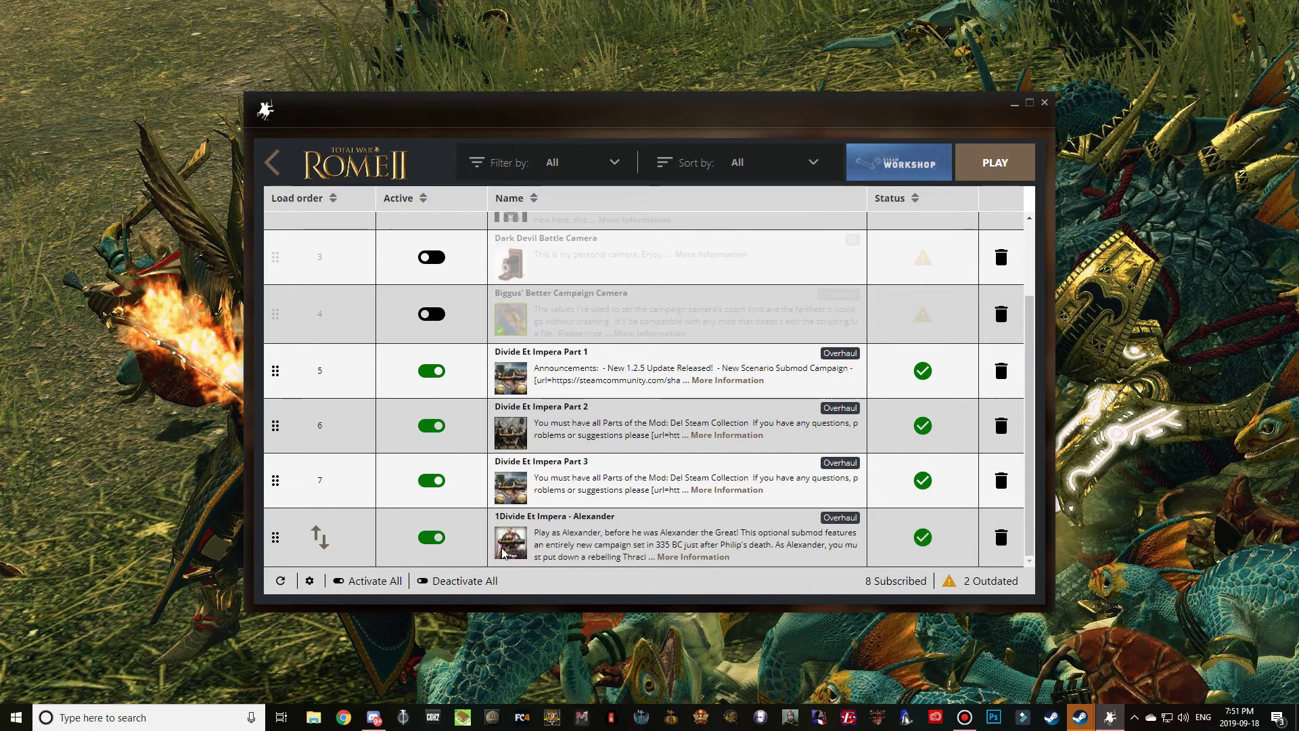
{"action": "left_click", "coordinate": [444, 541]}
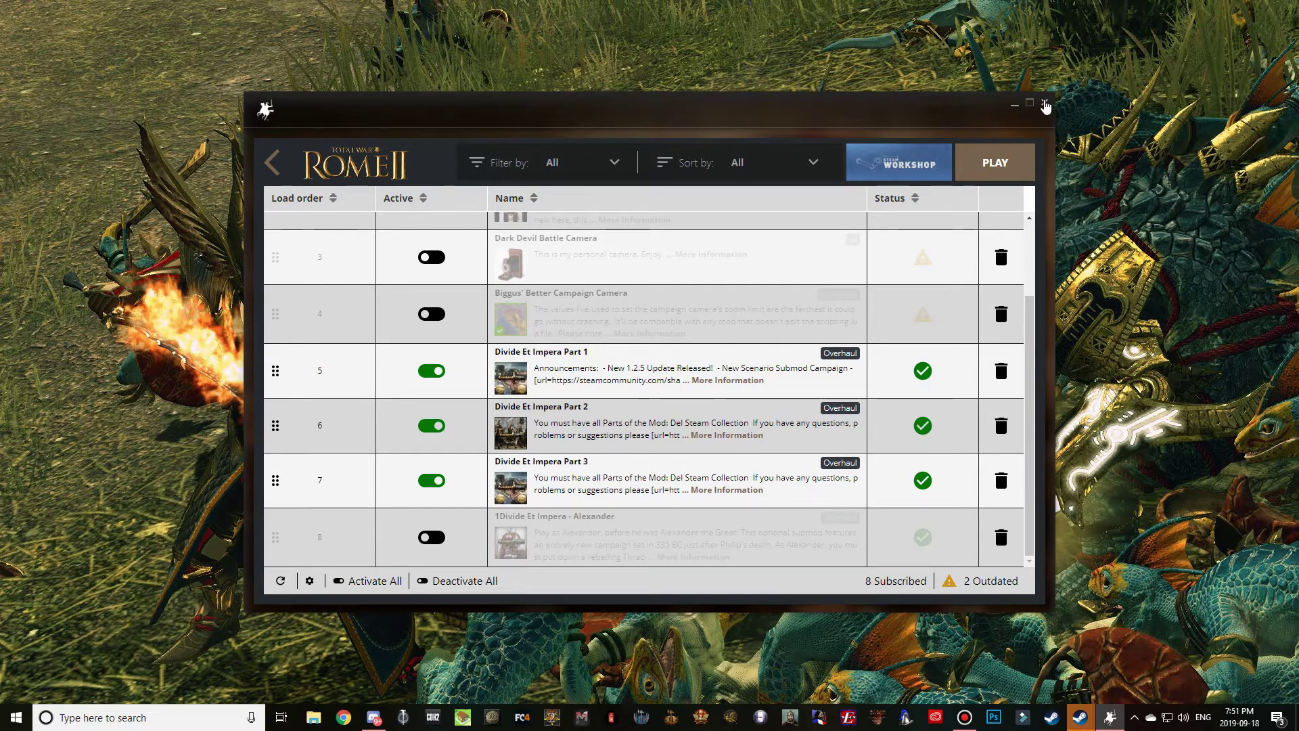
Close the mod manager and bring up moddb.com in Chrome
{"action": "left_click", "coordinate": [1043, 105]}
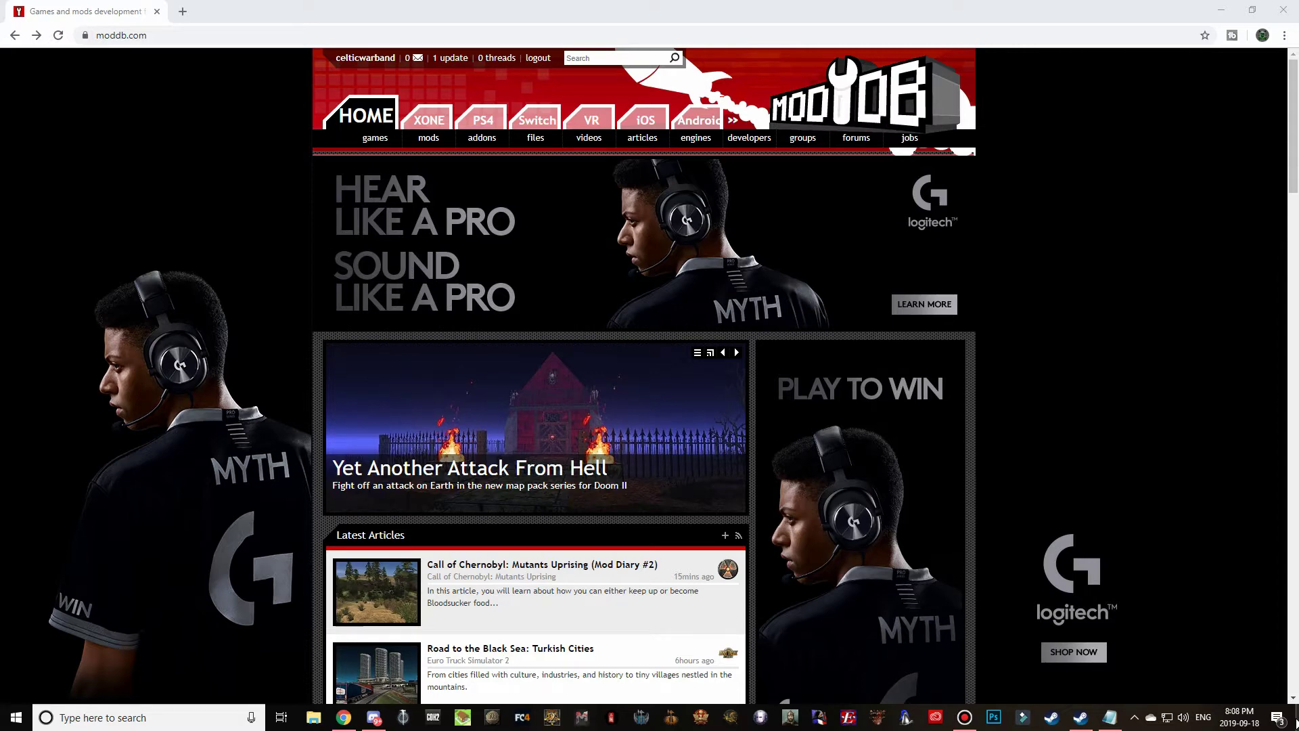
{"action": "left_click", "coordinate": [178, 38]}
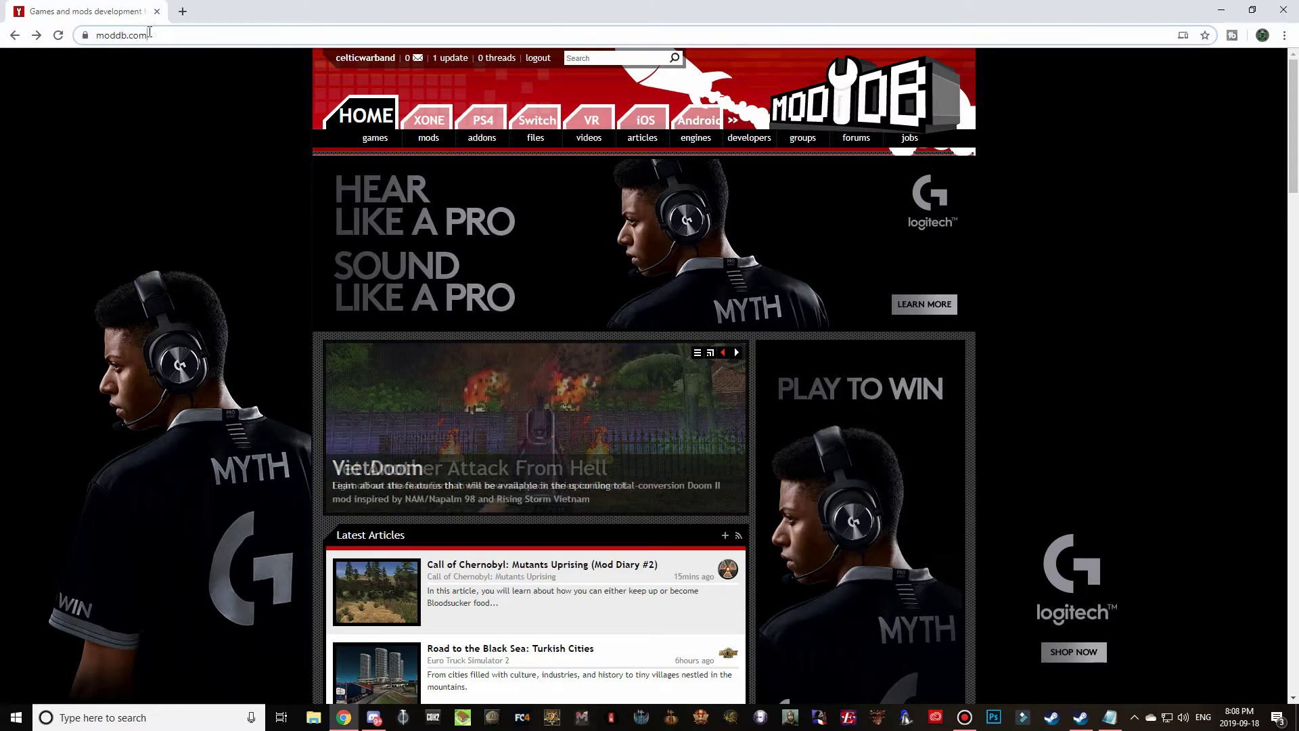
{"action": "left_click", "coordinate": [185, 37]}
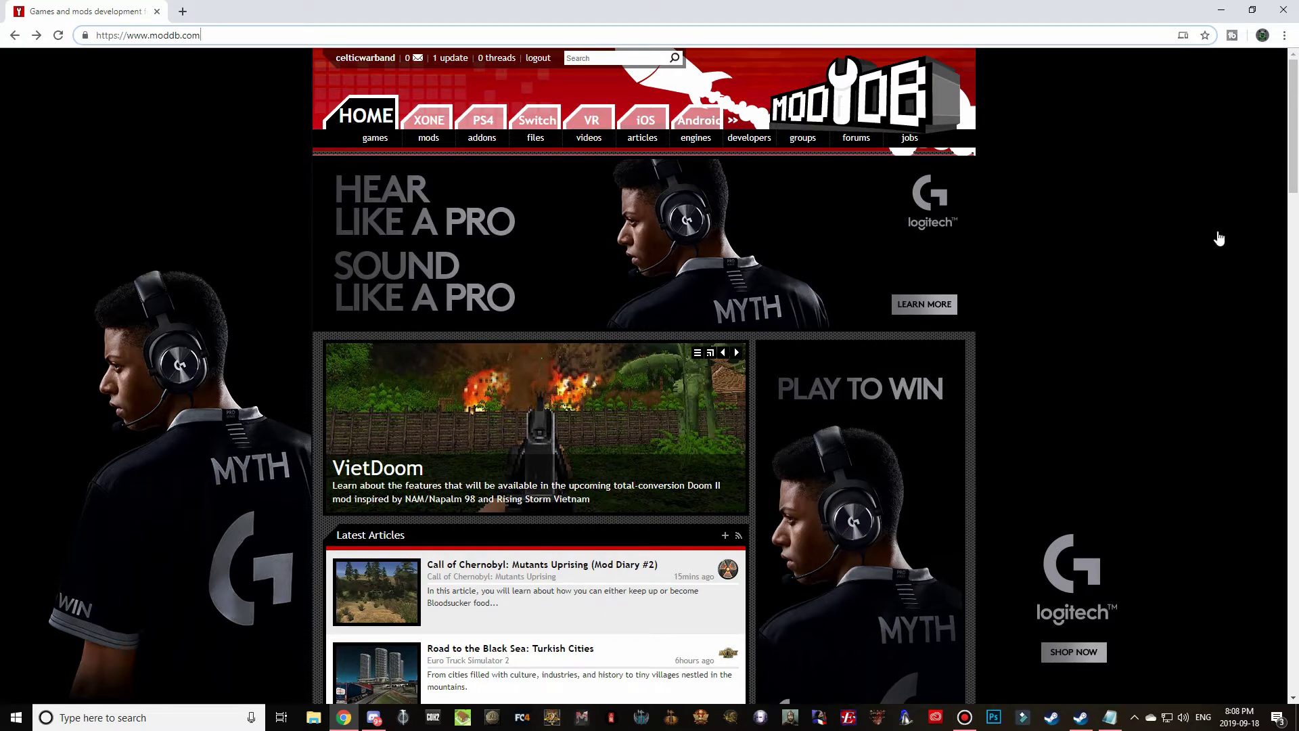
Search ModDB for 'divide et' and open the Divide et Impera mod page
{"action": "left_click", "coordinate": [604, 60]}
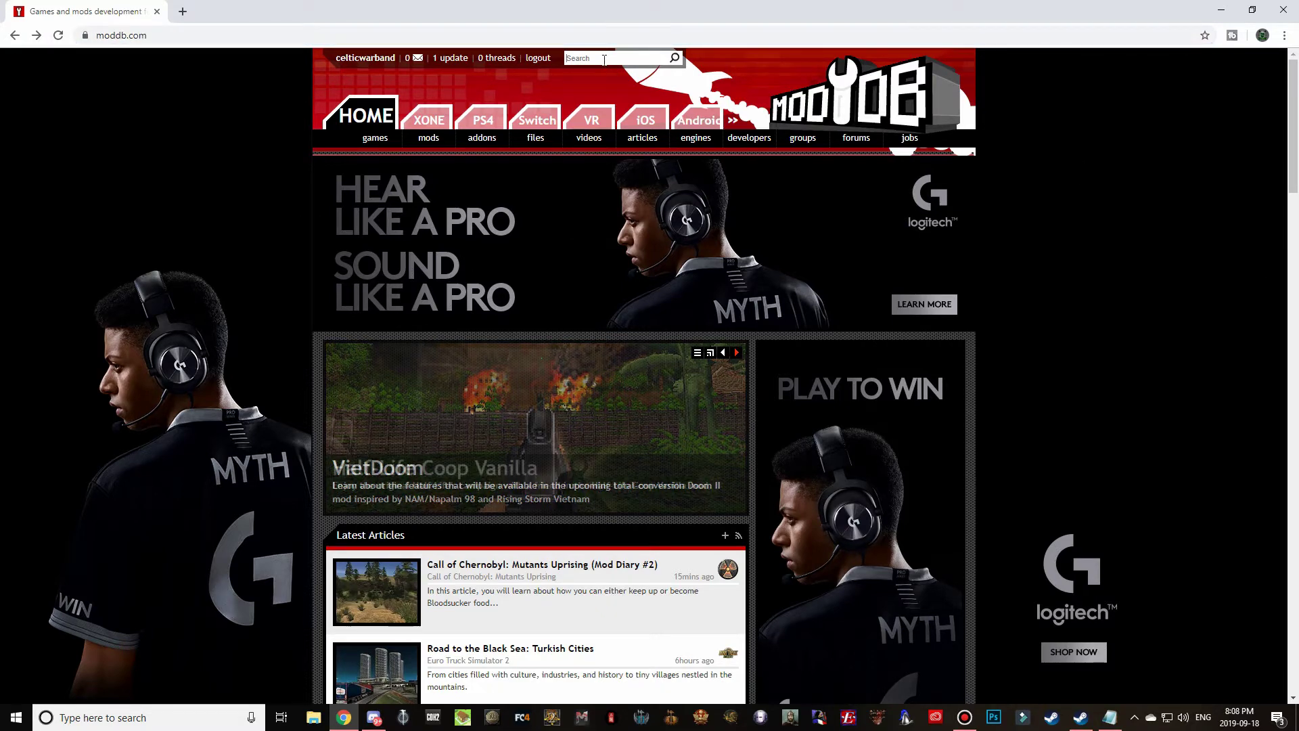
{"action": "type", "text": "divide et"}
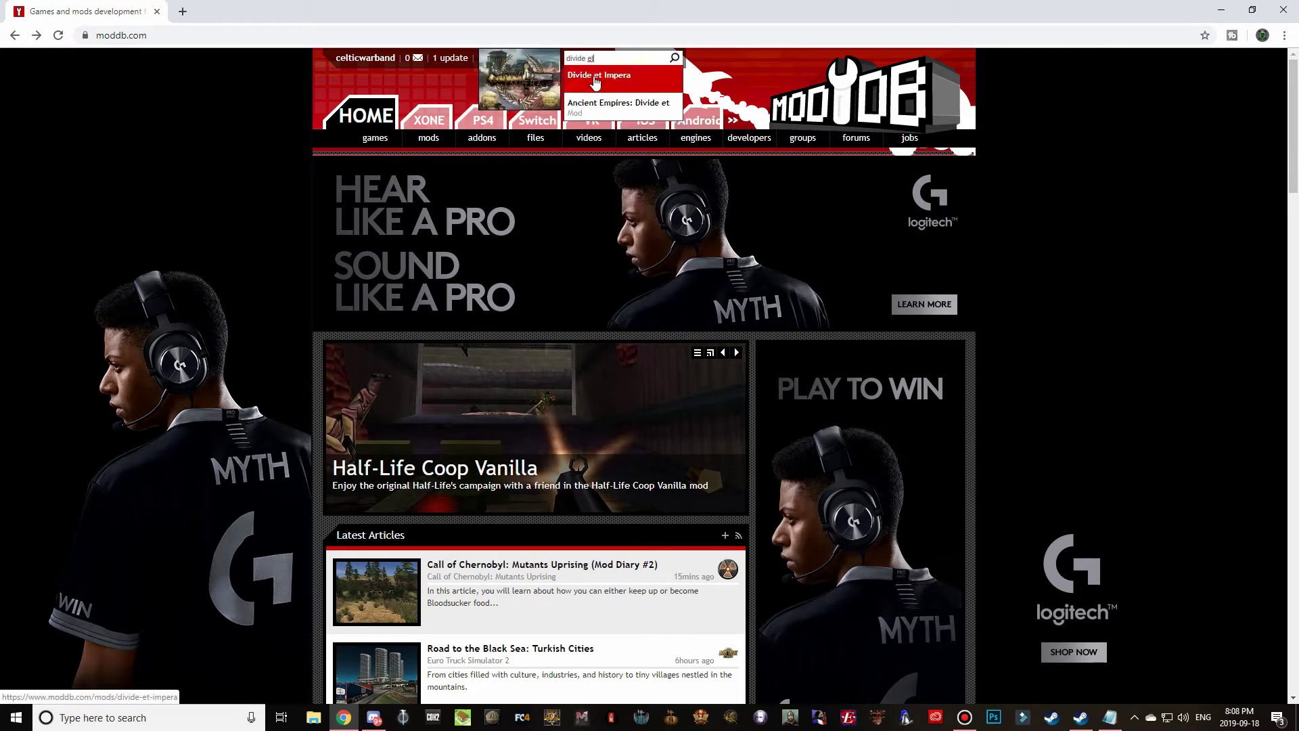
{"action": "left_click", "coordinate": [607, 80]}
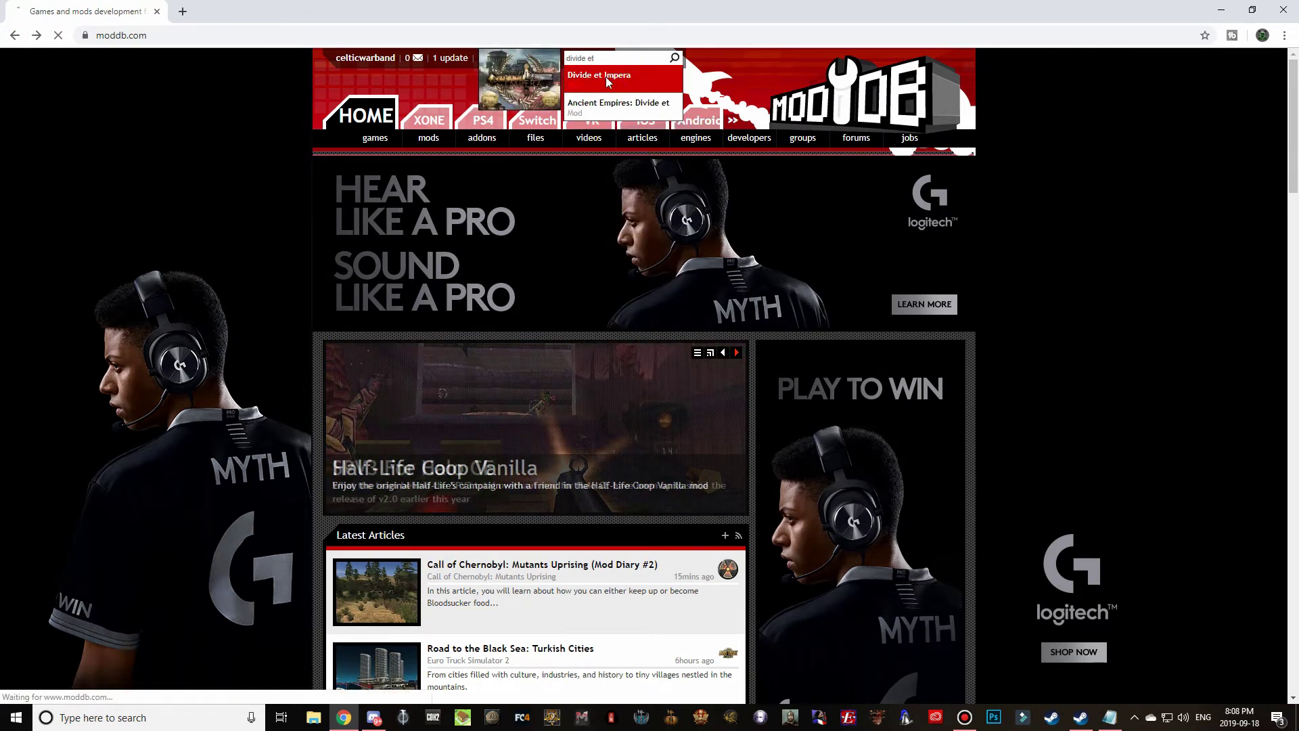
{"action": "scroll", "coordinate": [263, 522], "scroll_direction": "down", "scroll_amount": 11}
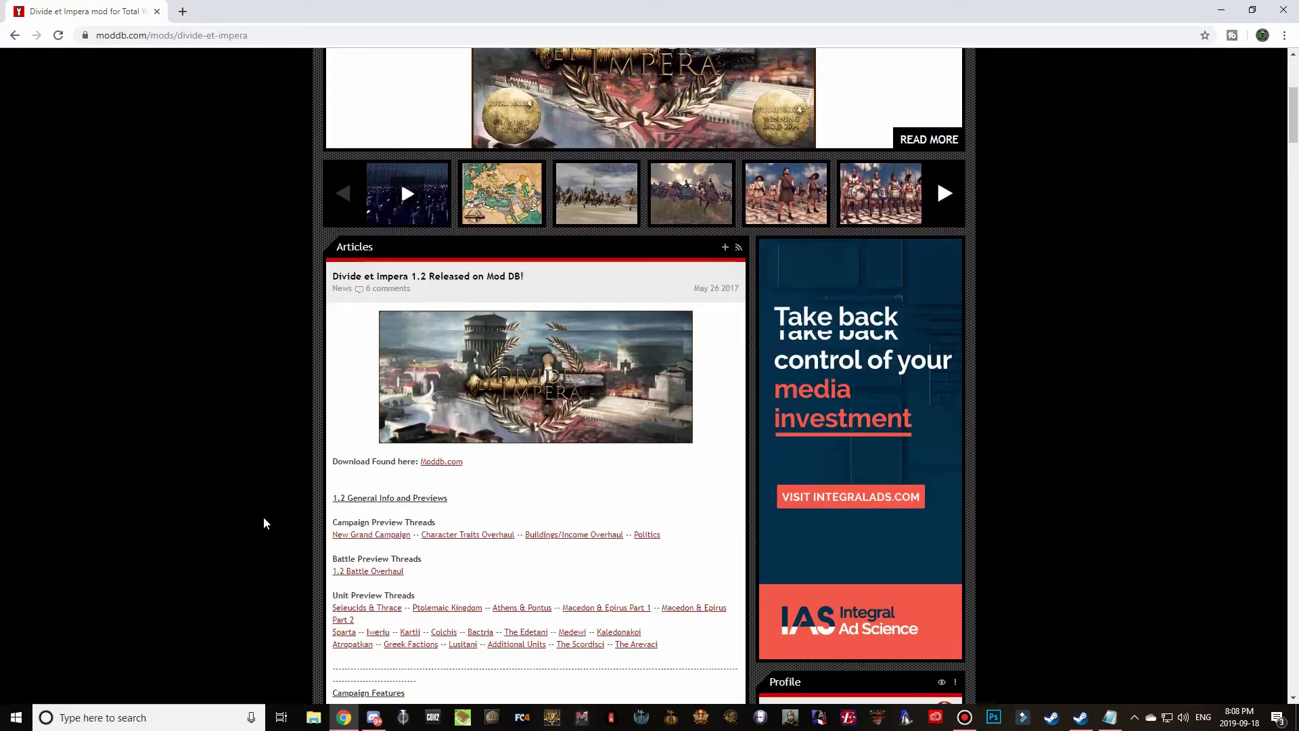
{"action": "scroll", "coordinate": [280, 428], "scroll_direction": "down", "scroll_amount": 5}
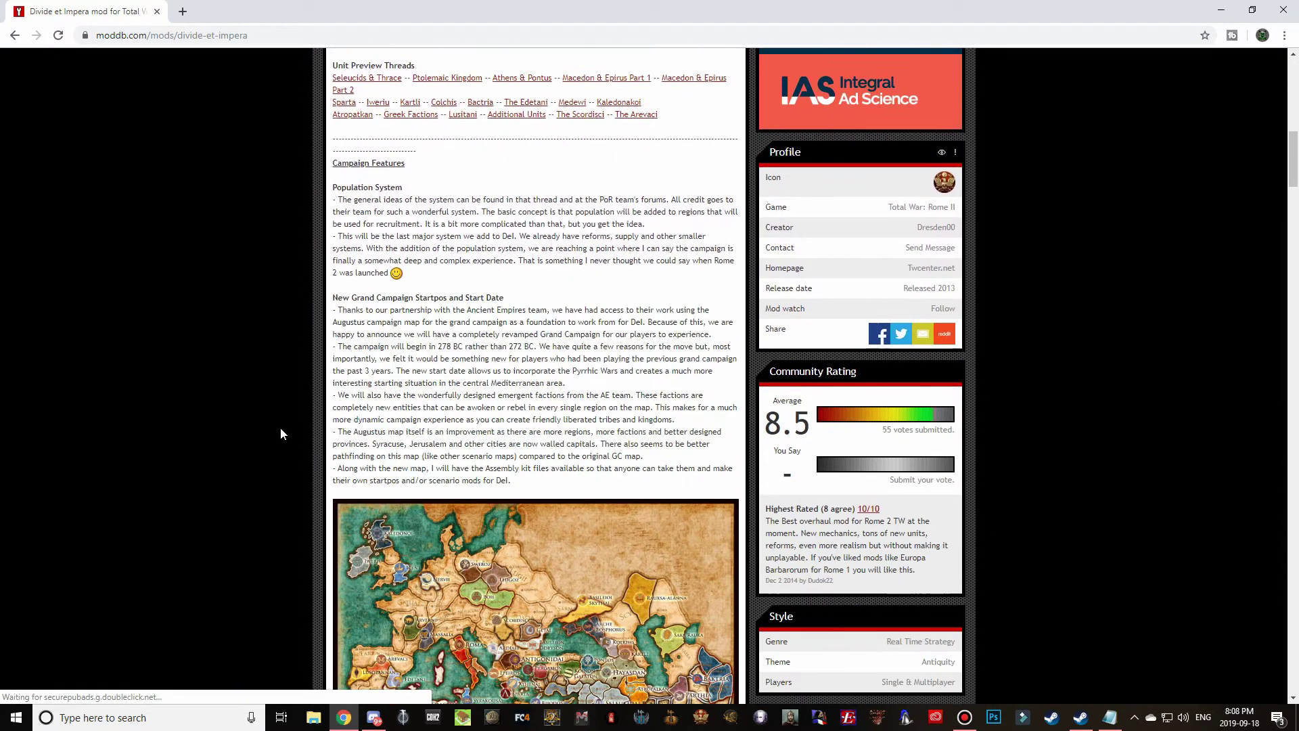
{"action": "scroll", "coordinate": [265, 458], "scroll_direction": "down", "scroll_amount": 5}
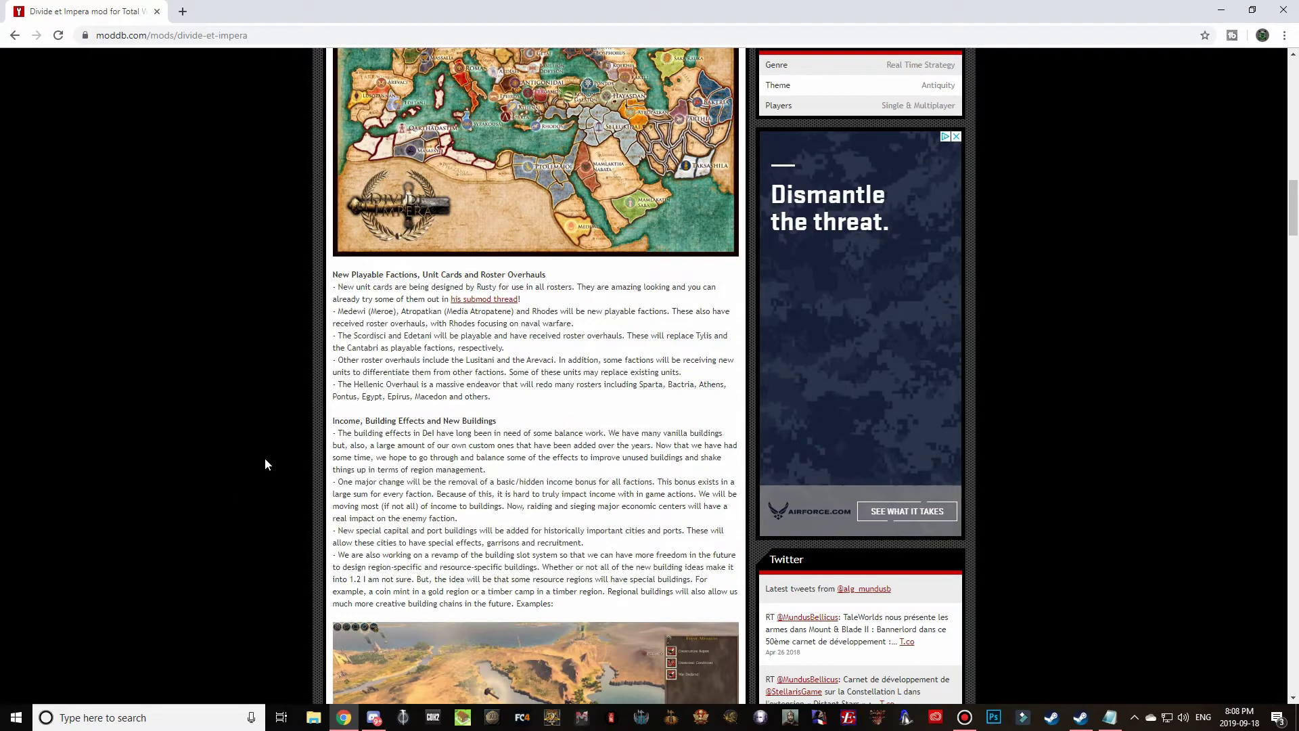
{"action": "scroll", "coordinate": [290, 441], "scroll_direction": "down", "scroll_amount": 4}
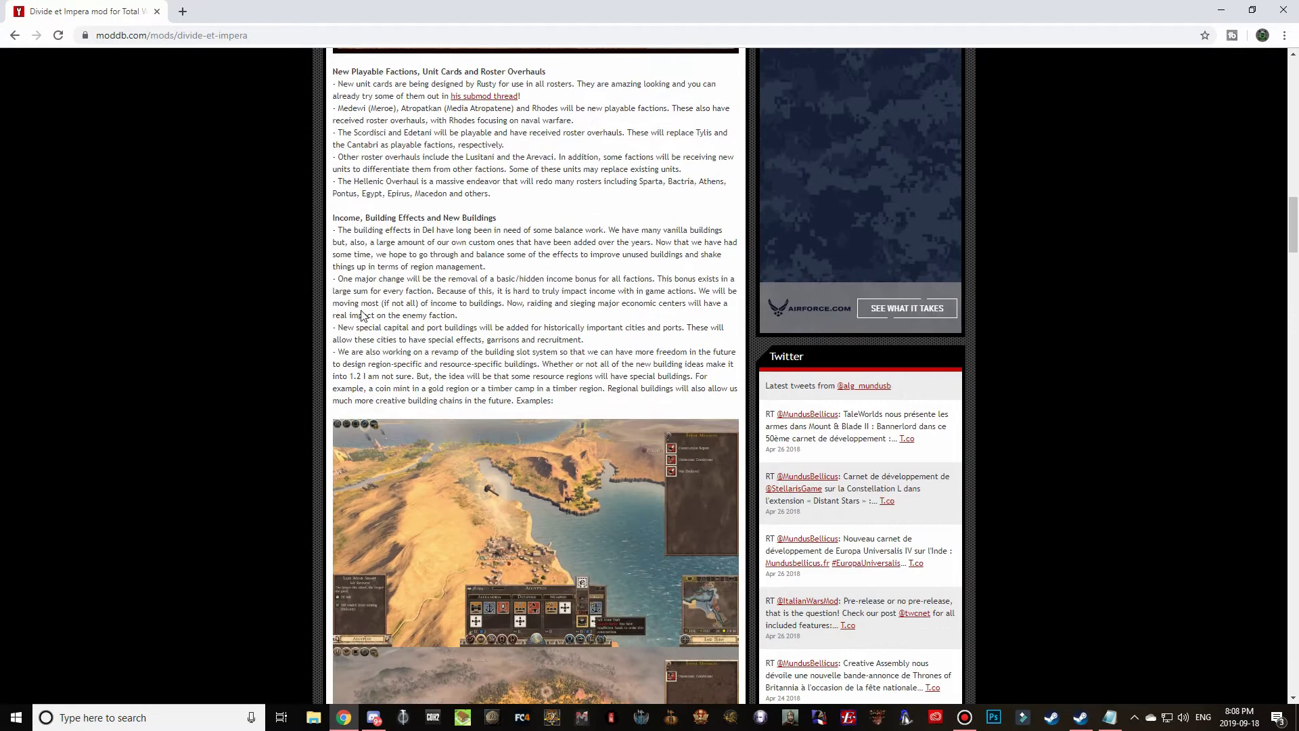
{"action": "scroll", "coordinate": [294, 391], "scroll_direction": "down", "scroll_amount": 10}
{"action": "scroll", "coordinate": [294, 392], "scroll_direction": "down", "scroll_amount": 7}
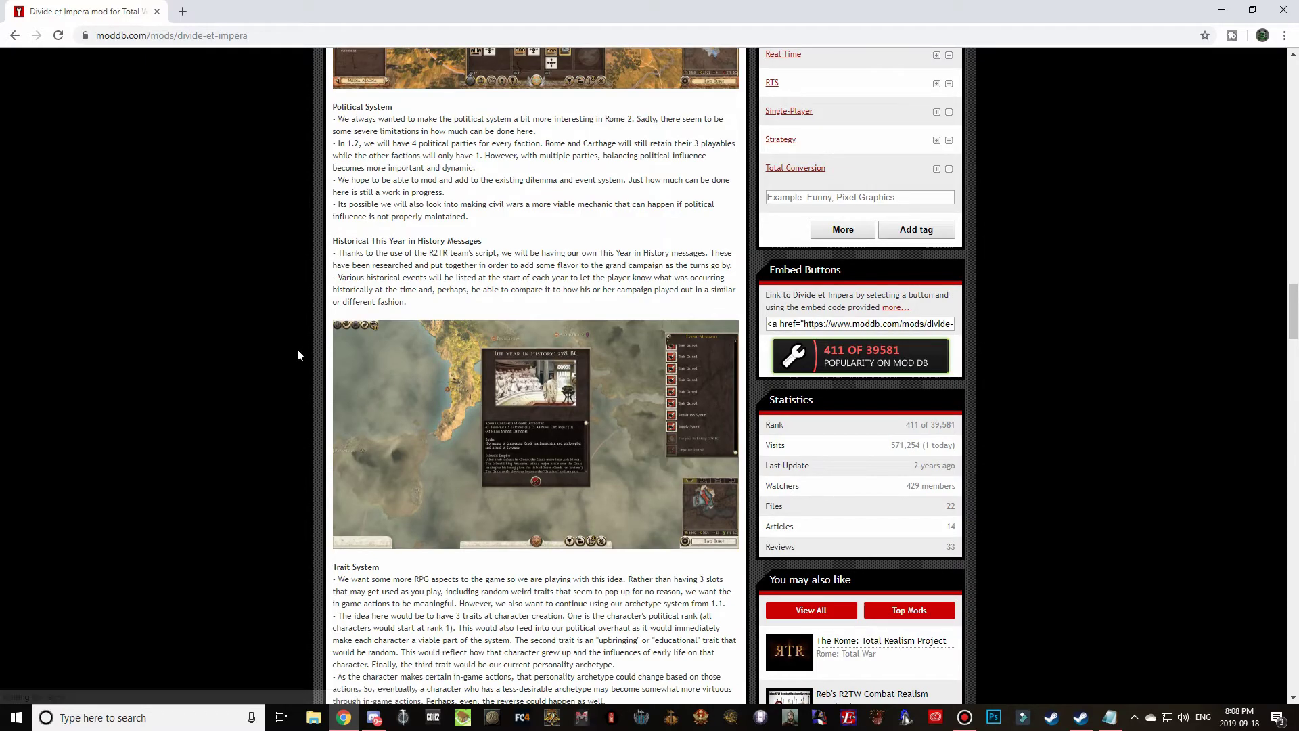
{"action": "scroll", "coordinate": [290, 421], "scroll_direction": "down", "scroll_amount": 15}
{"action": "scroll", "coordinate": [290, 422], "scroll_direction": "down", "scroll_amount": 7}
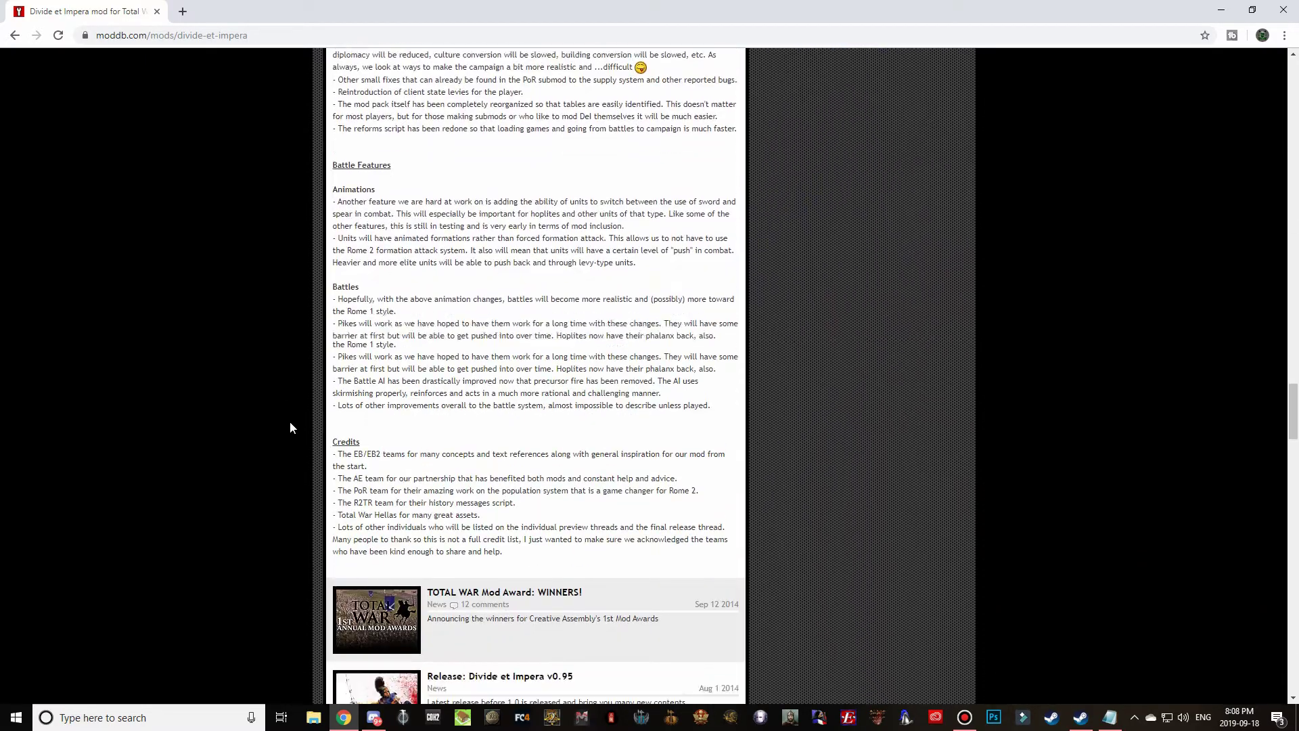
{"action": "scroll", "coordinate": [290, 422], "scroll_direction": "up", "scroll_amount": 18}
{"action": "scroll", "coordinate": [290, 422], "scroll_direction": "up", "scroll_amount": 20}
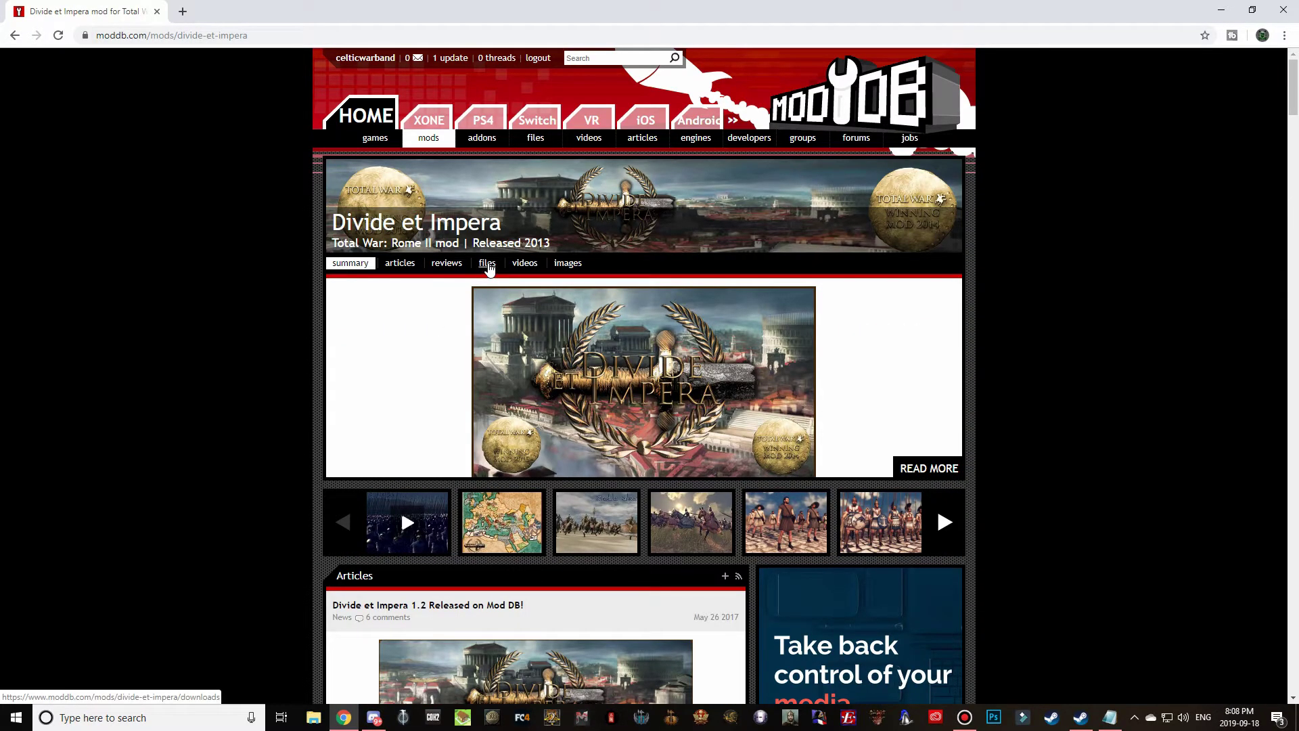
From the files list, open 1.2.5 Part 1, Part 2 and Alexander Submod in new tabs
{"action": "left_click", "coordinate": [487, 264]}
{"action": "scroll", "coordinate": [226, 408], "scroll_direction": "down", "scroll_amount": 4}
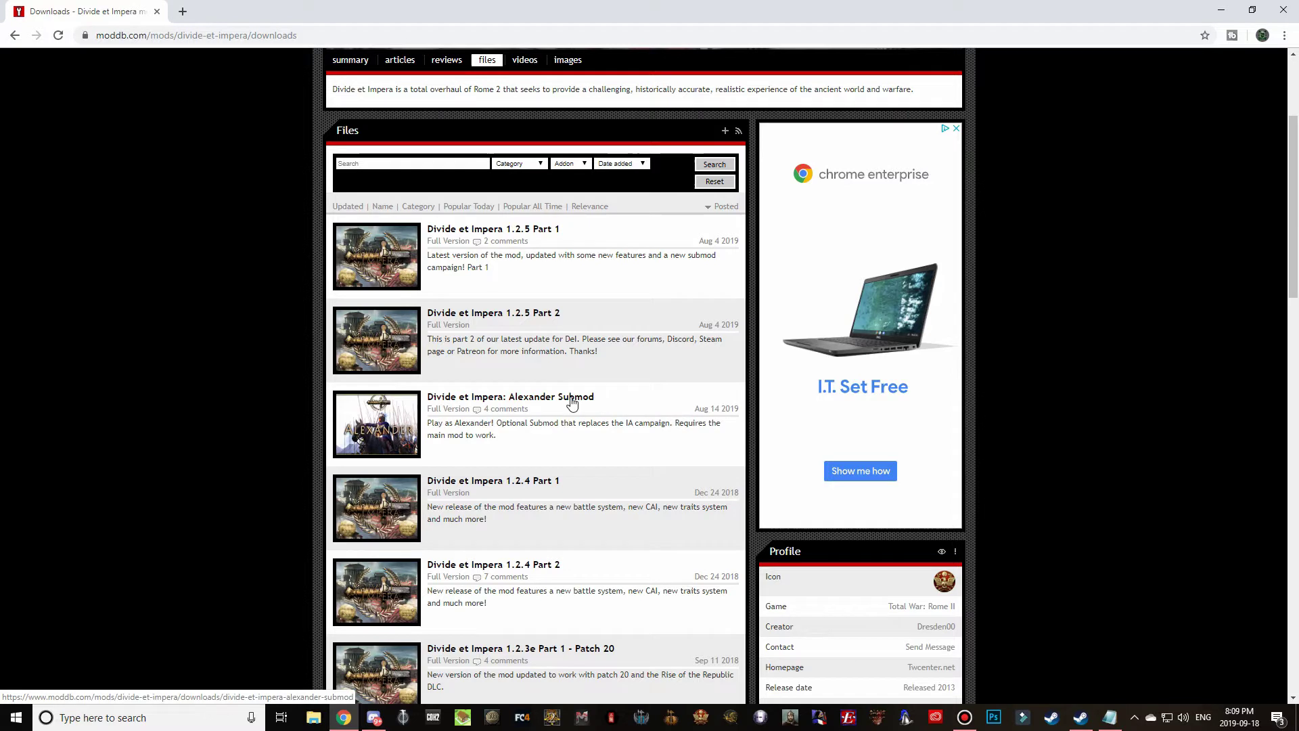
{"action": "right_click", "coordinate": [491, 232]}
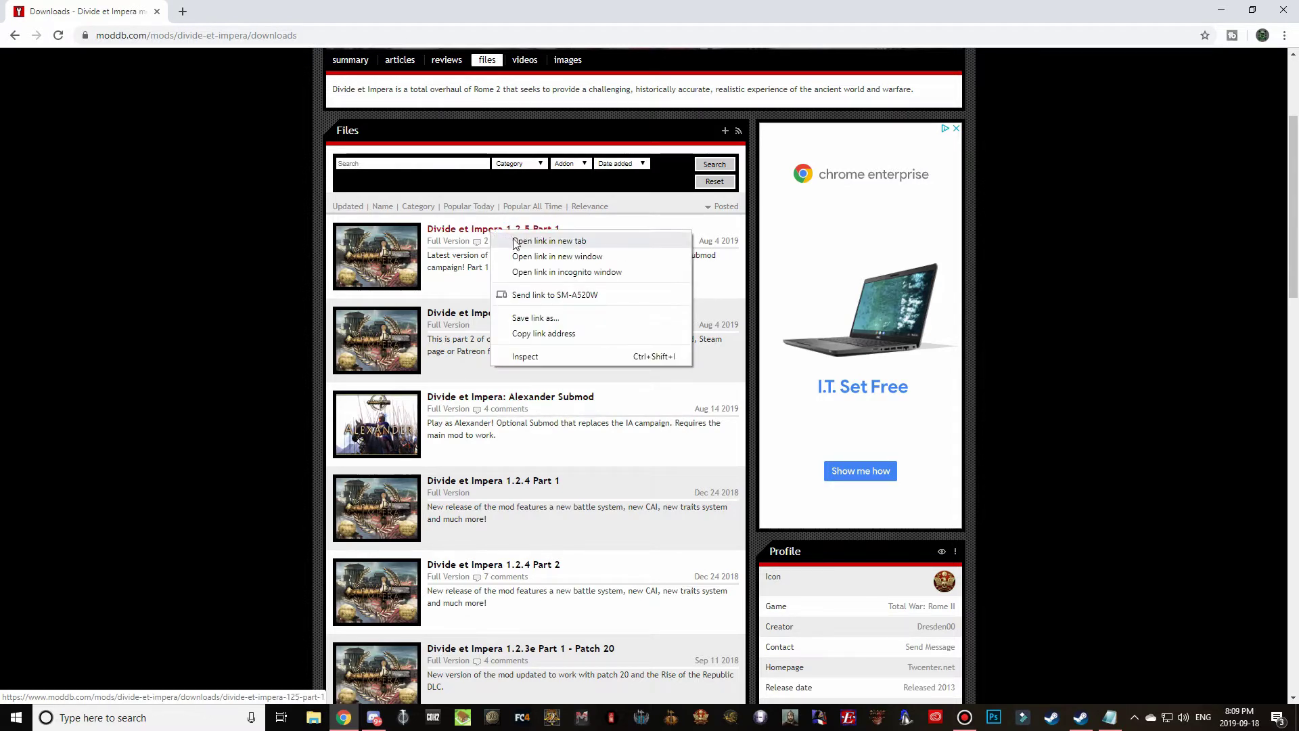
{"action": "left_click", "coordinate": [516, 243]}
{"action": "right_click", "coordinate": [492, 315]}
{"action": "left_click", "coordinate": [522, 325]}
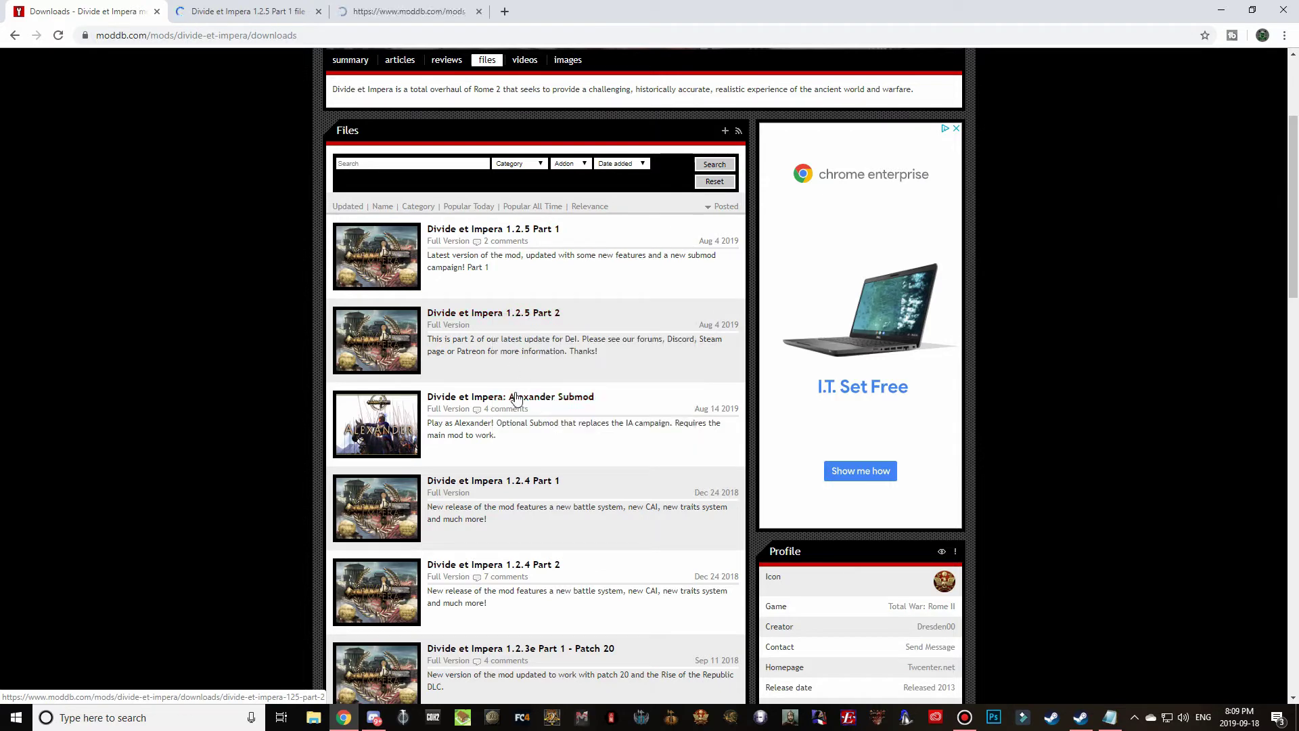
{"action": "right_click", "coordinate": [515, 399]}
{"action": "left_click", "coordinate": [534, 407]}
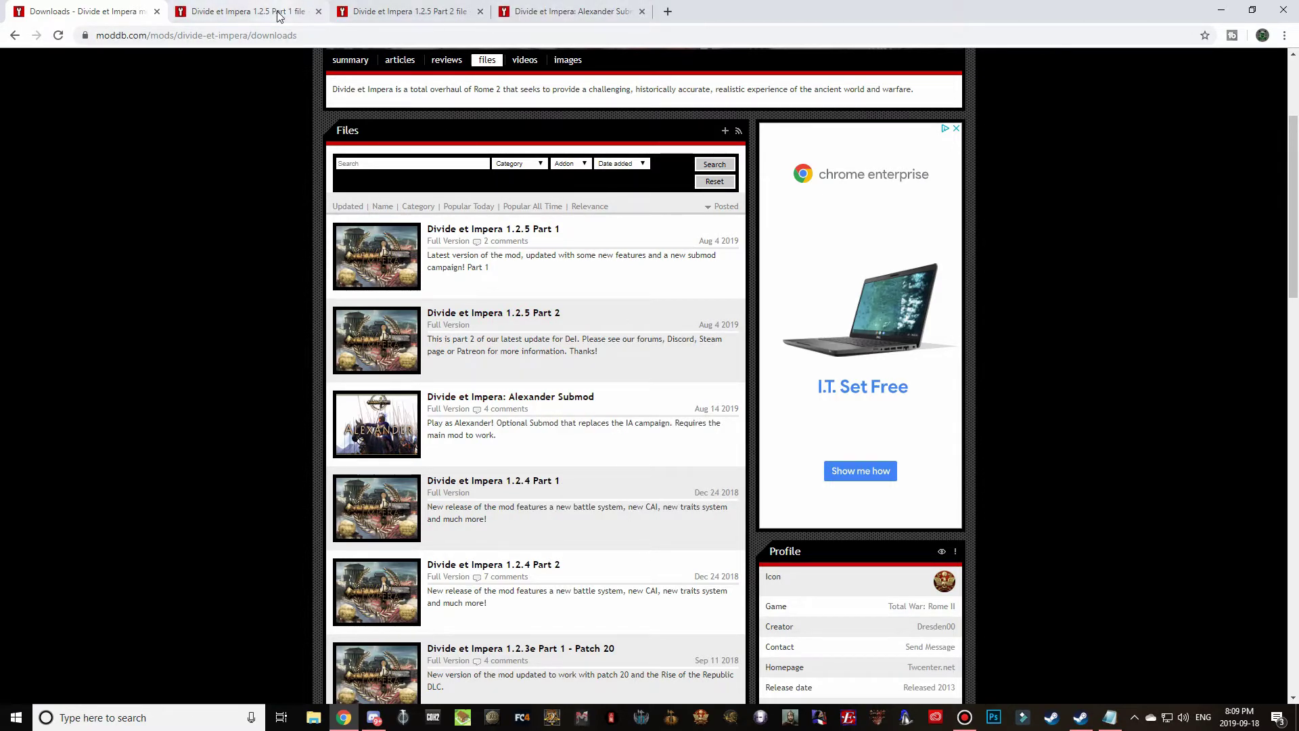
Download the 34.76mb Divide et Impera 1.2.5 Part 1 archive
{"action": "left_click", "coordinate": [269, 14]}
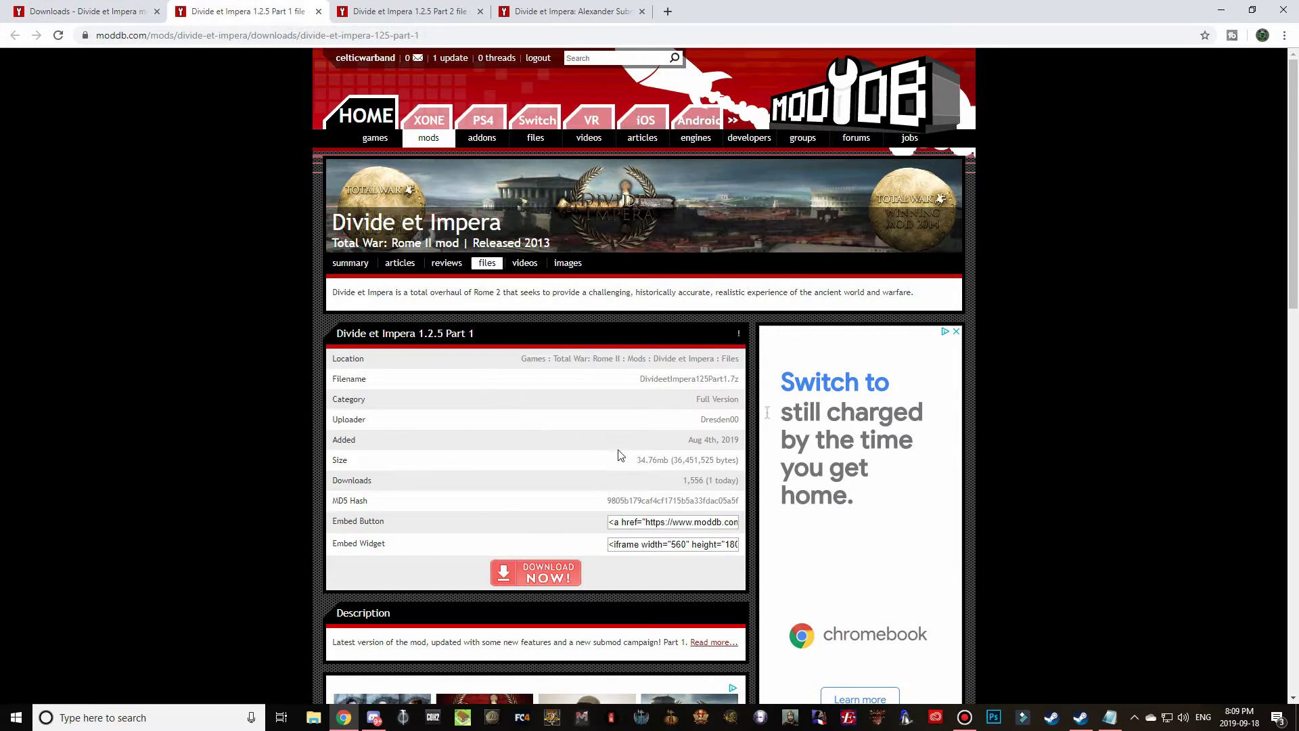
{"action": "left_click_drag", "start_coordinate": [636, 460], "coordinate": [670, 460]}
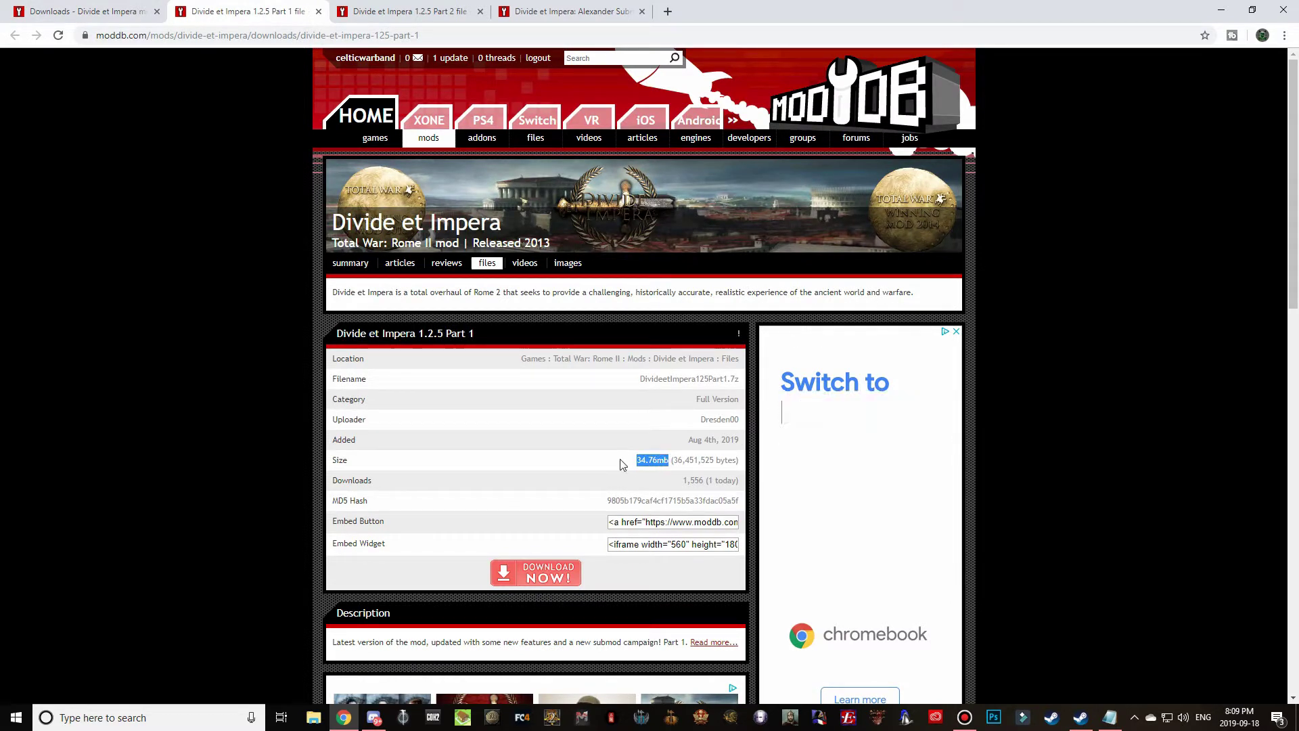
{"action": "left_click", "coordinate": [550, 579]}
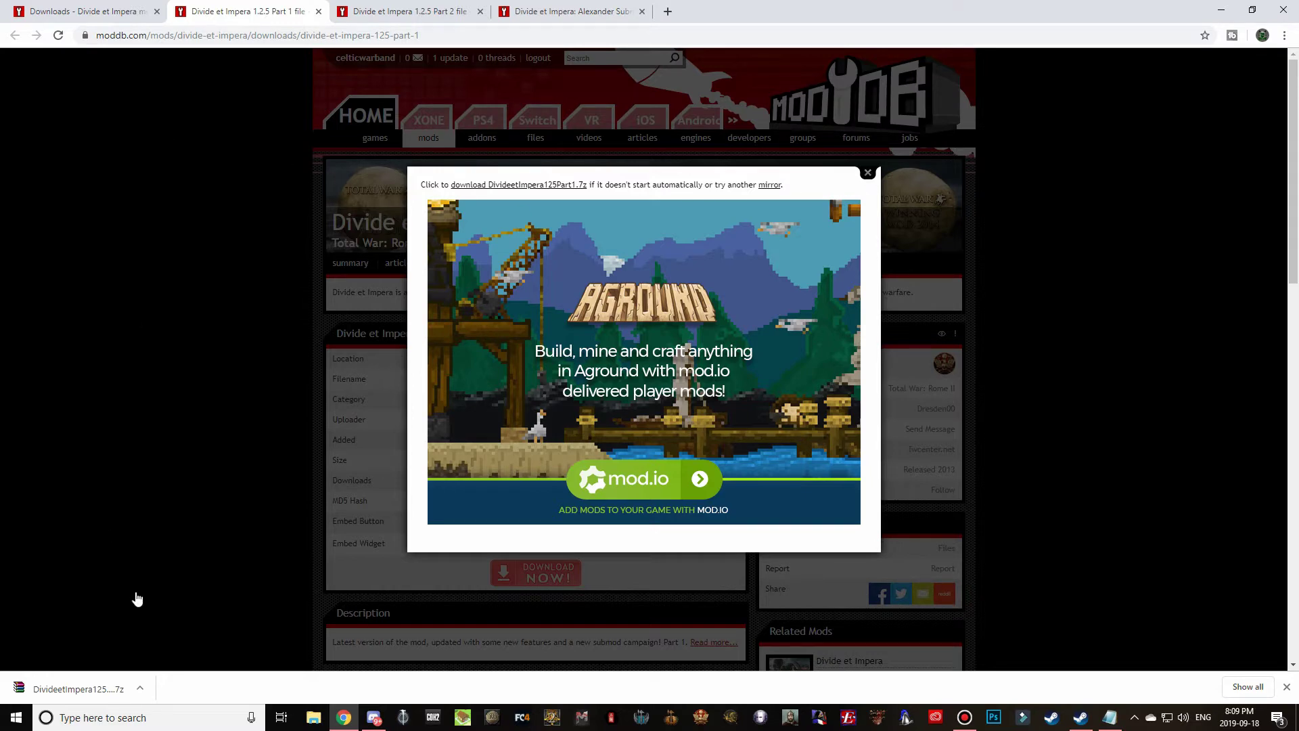
{"action": "left_click", "coordinate": [868, 175]}
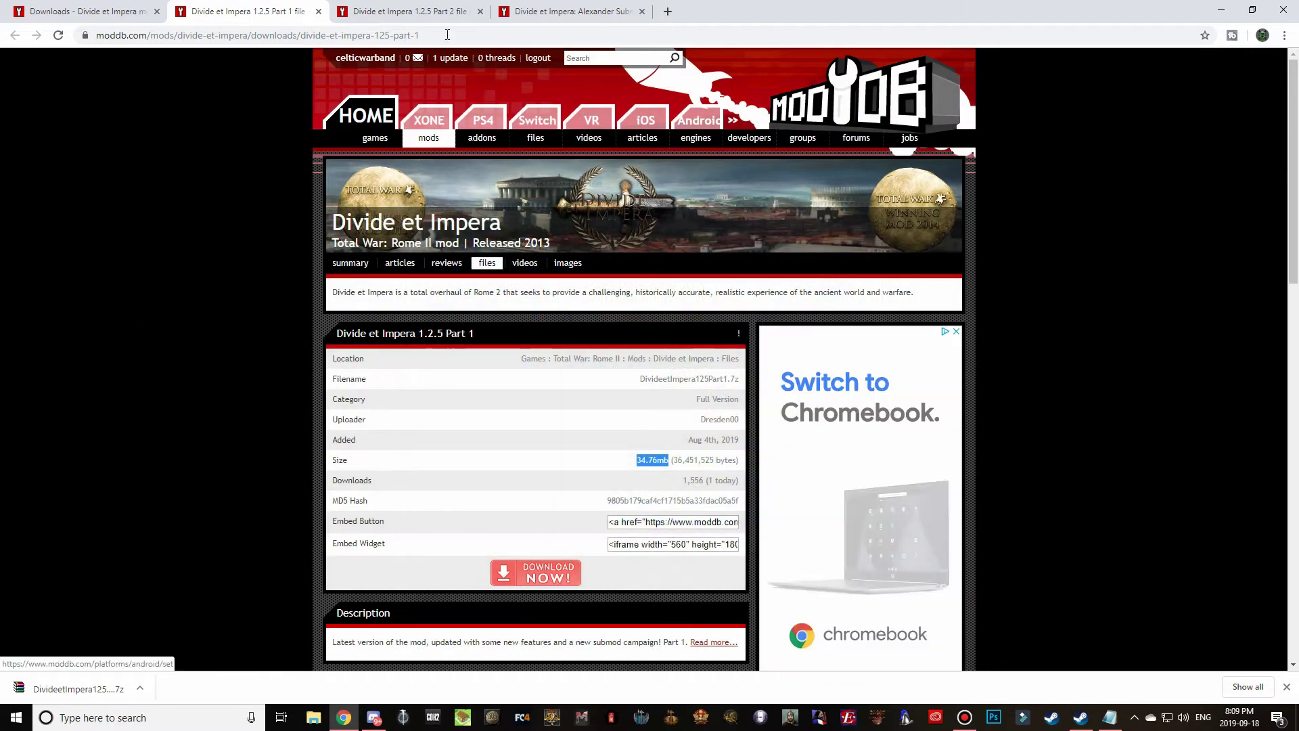
Download the Divide et Impera 1.2.5 Part 2 archive
{"action": "left_click", "coordinate": [403, 9]}
{"action": "left_click_drag", "start_coordinate": [779, 405], "coordinate": [853, 496]}
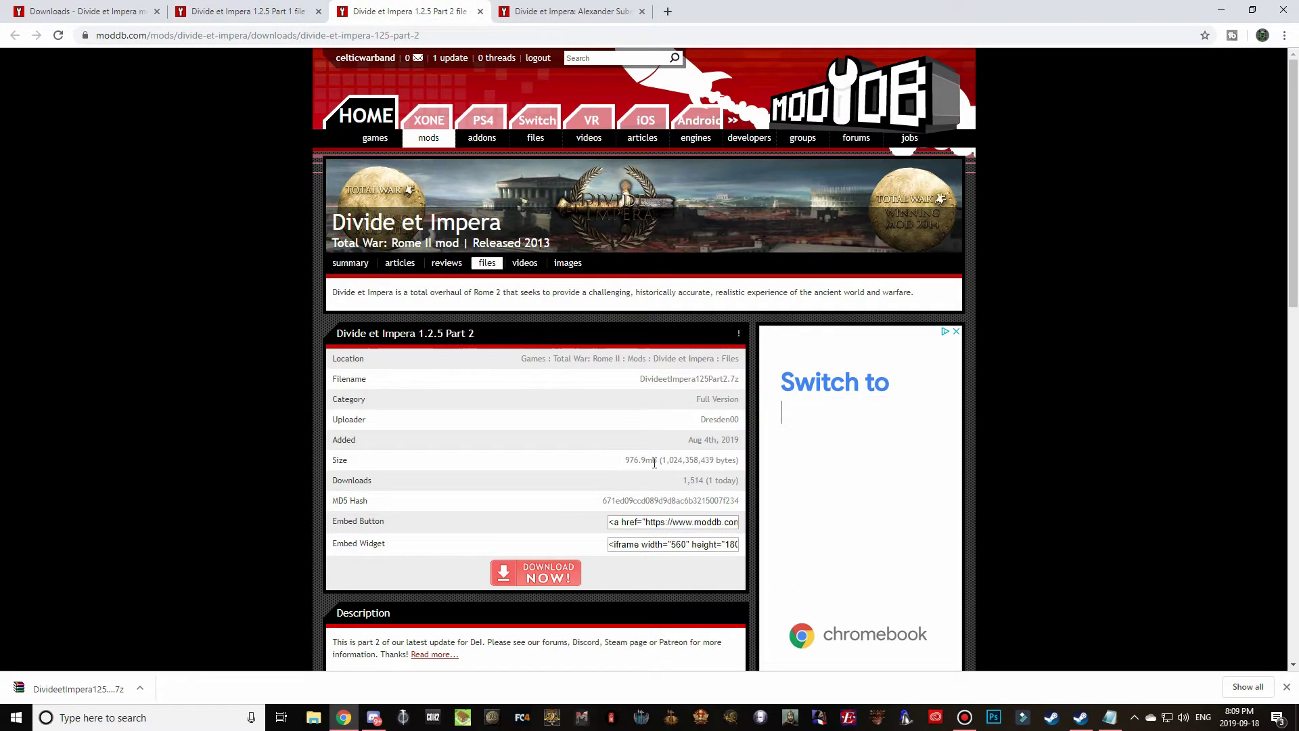
{"action": "left_click", "coordinate": [541, 577]}
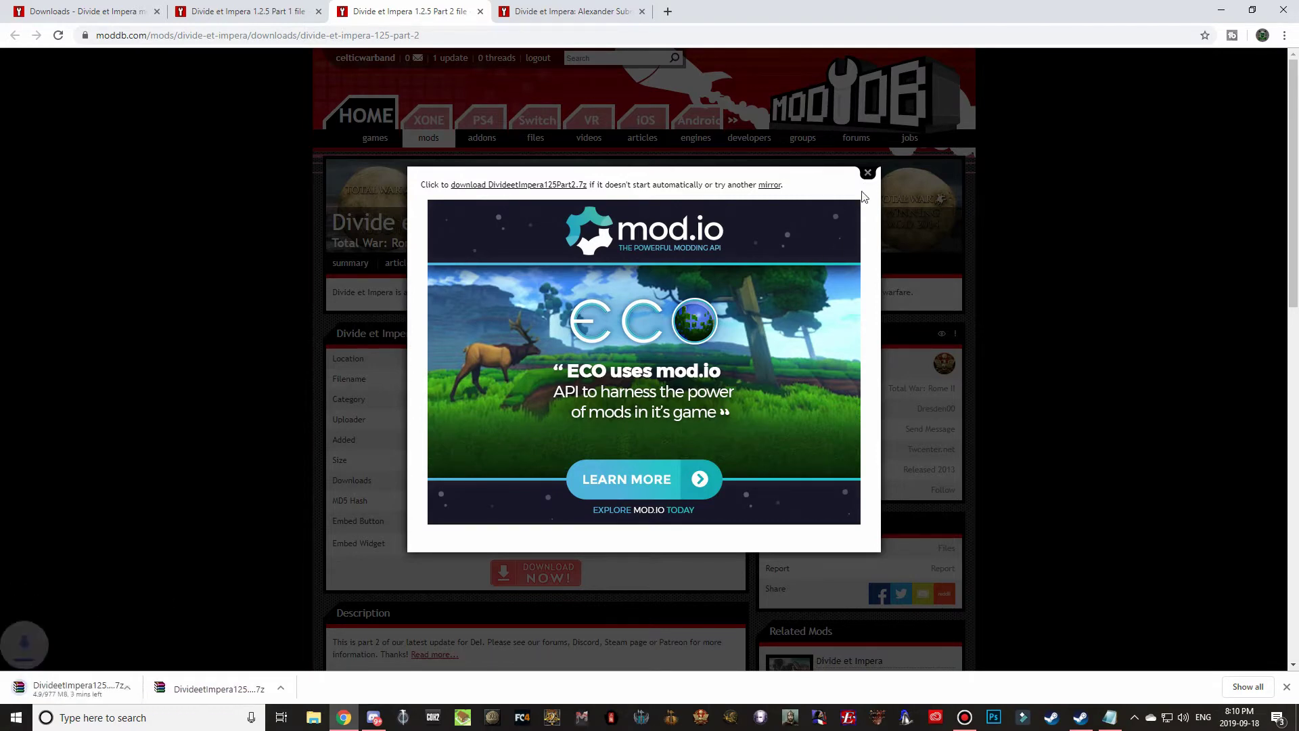
{"action": "left_click", "coordinate": [867, 173]}
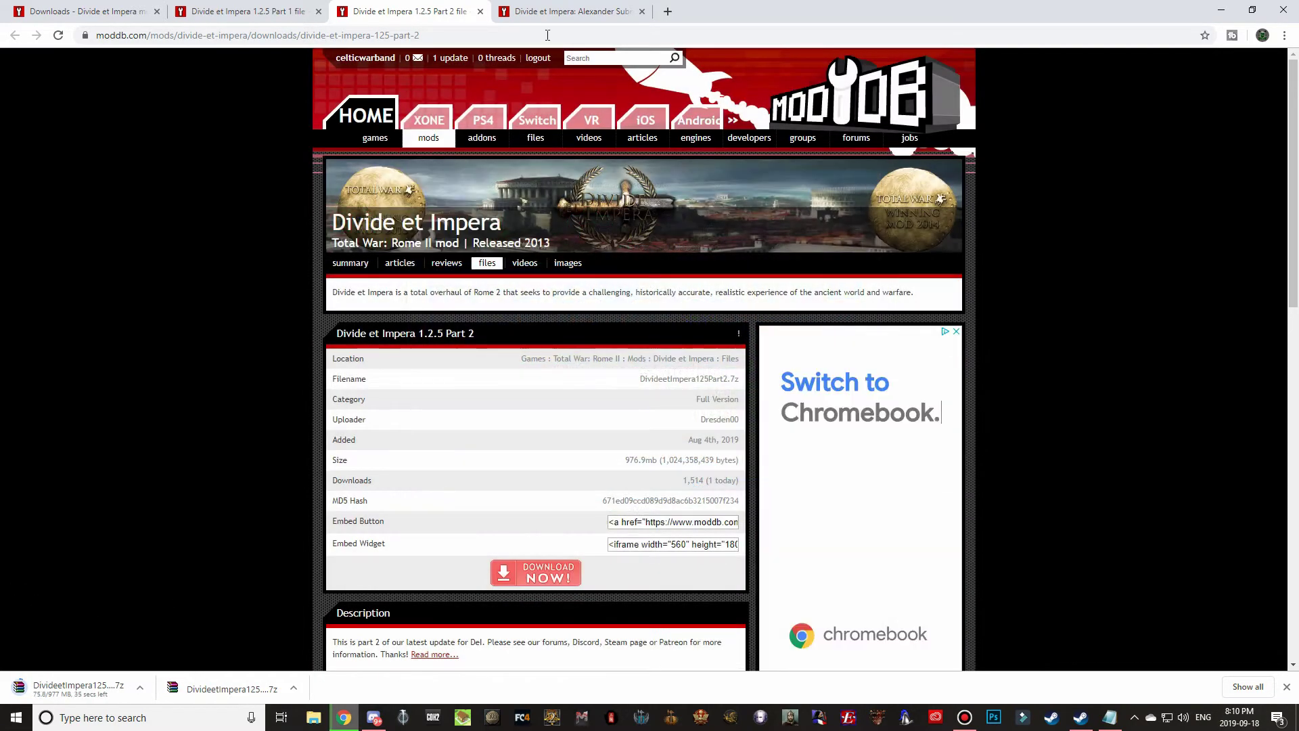
Download the Alexander Submod archive (Alexander.1.7z)
{"action": "left_click", "coordinate": [569, 11]}
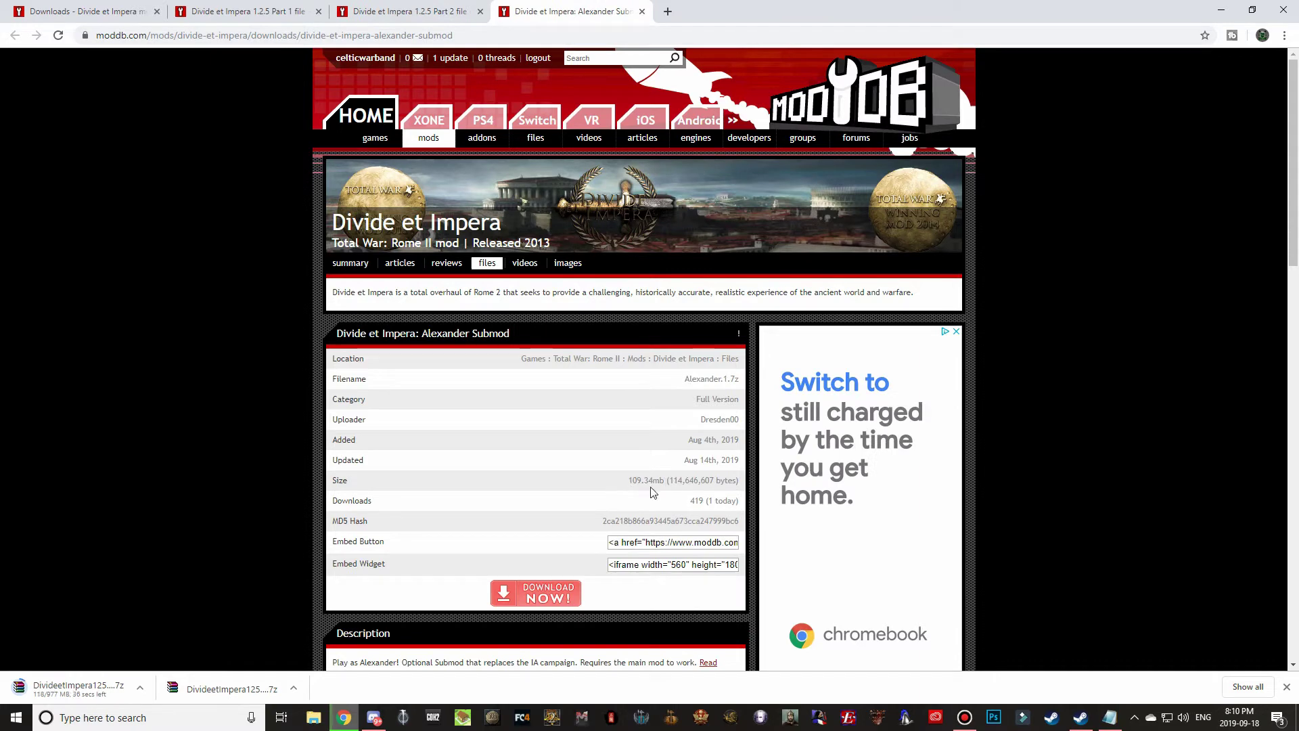
{"action": "left_click_drag", "start_coordinate": [781, 406], "coordinate": [854, 498]}
{"action": "left_click", "coordinate": [548, 599]}
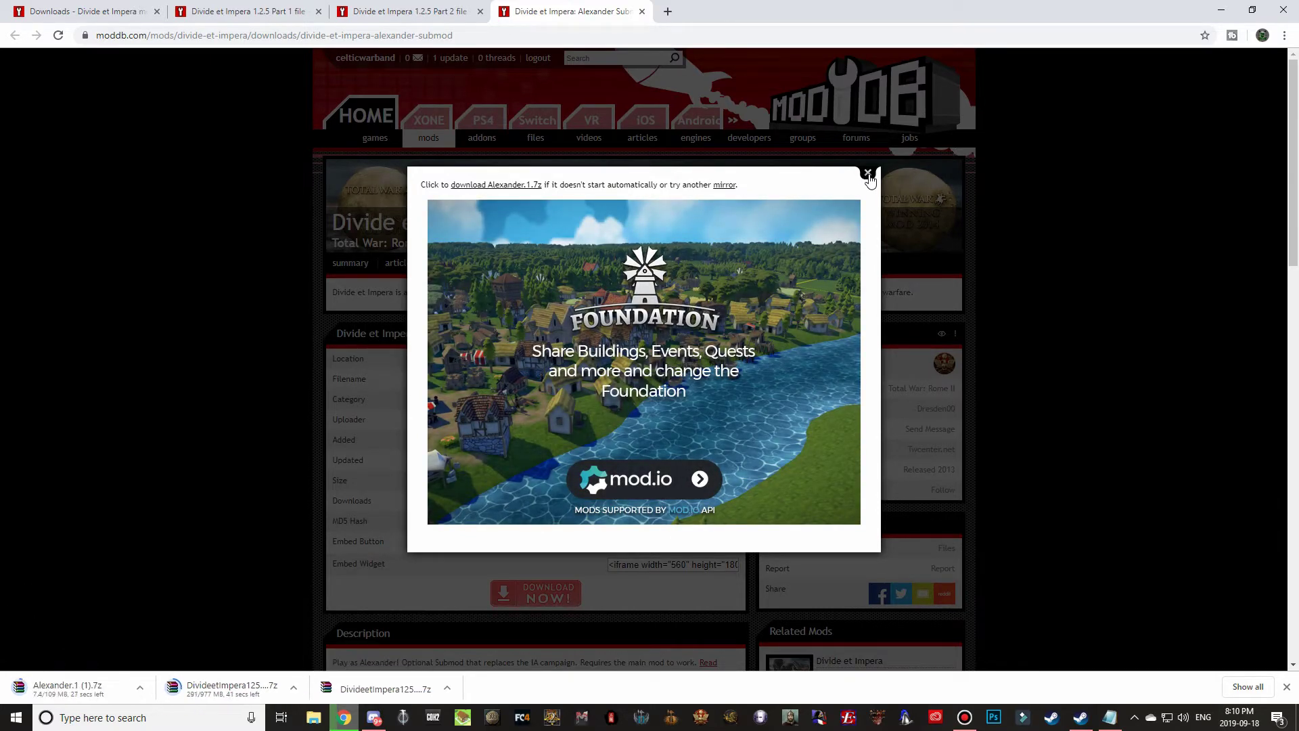
{"action": "left_click", "coordinate": [868, 174]}
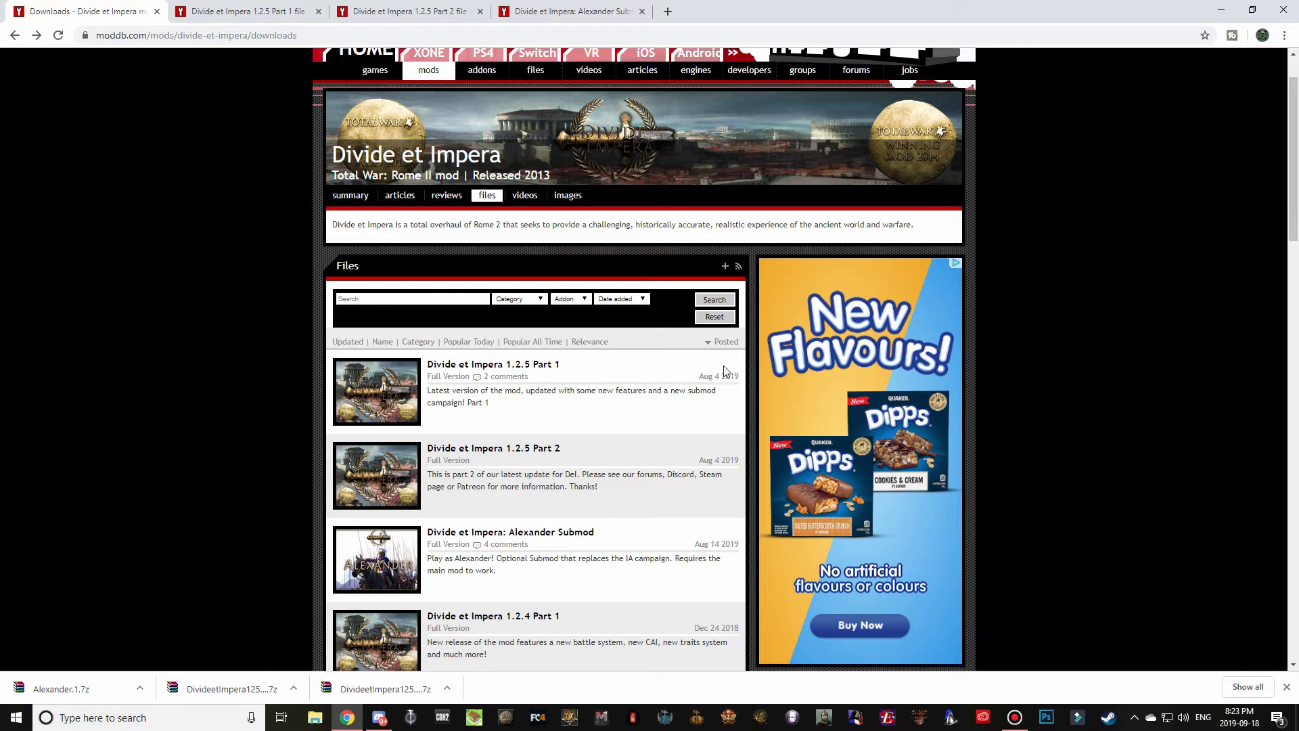
Flip through the Part 1, Part 2 and Alexander Submod file pages, then bring up File Explorer
{"action": "left_click", "coordinate": [198, 14]}
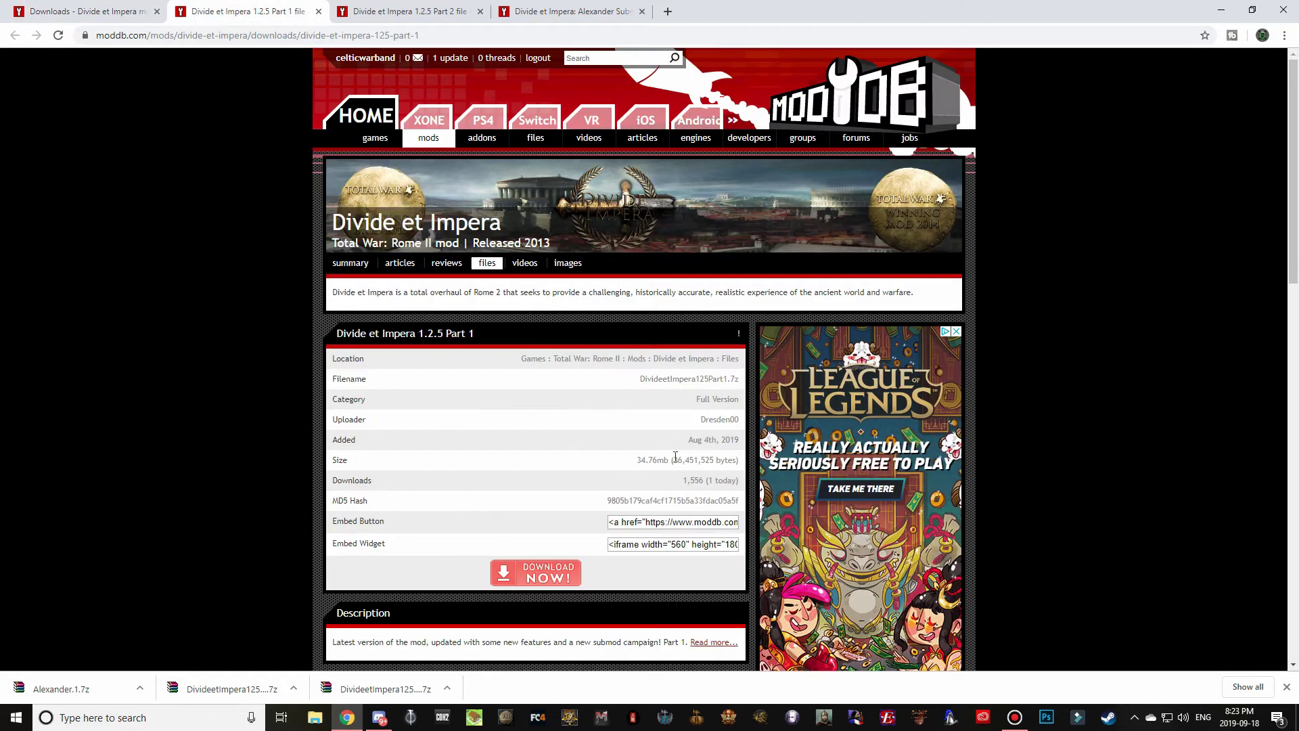
{"action": "left_click", "coordinate": [428, 16]}
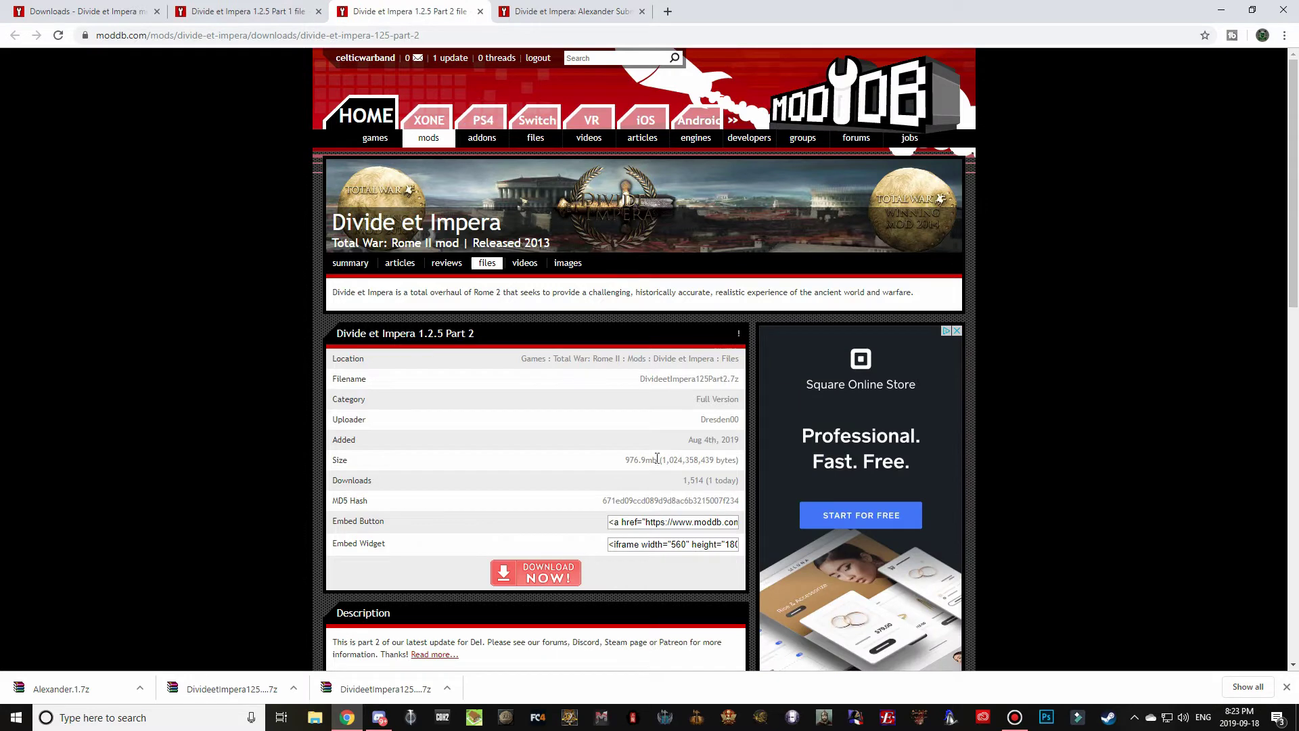
{"action": "left_click", "coordinate": [573, 20]}
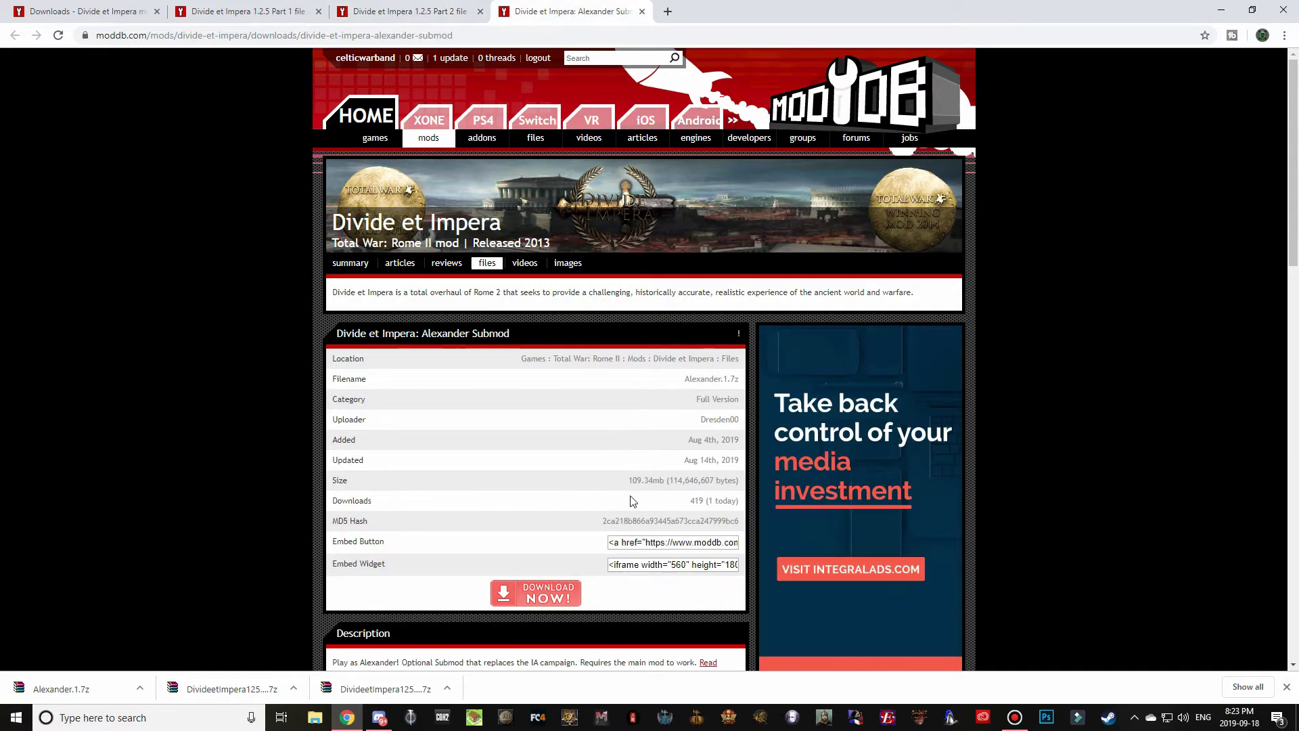
{"action": "left_click", "coordinate": [208, 11]}
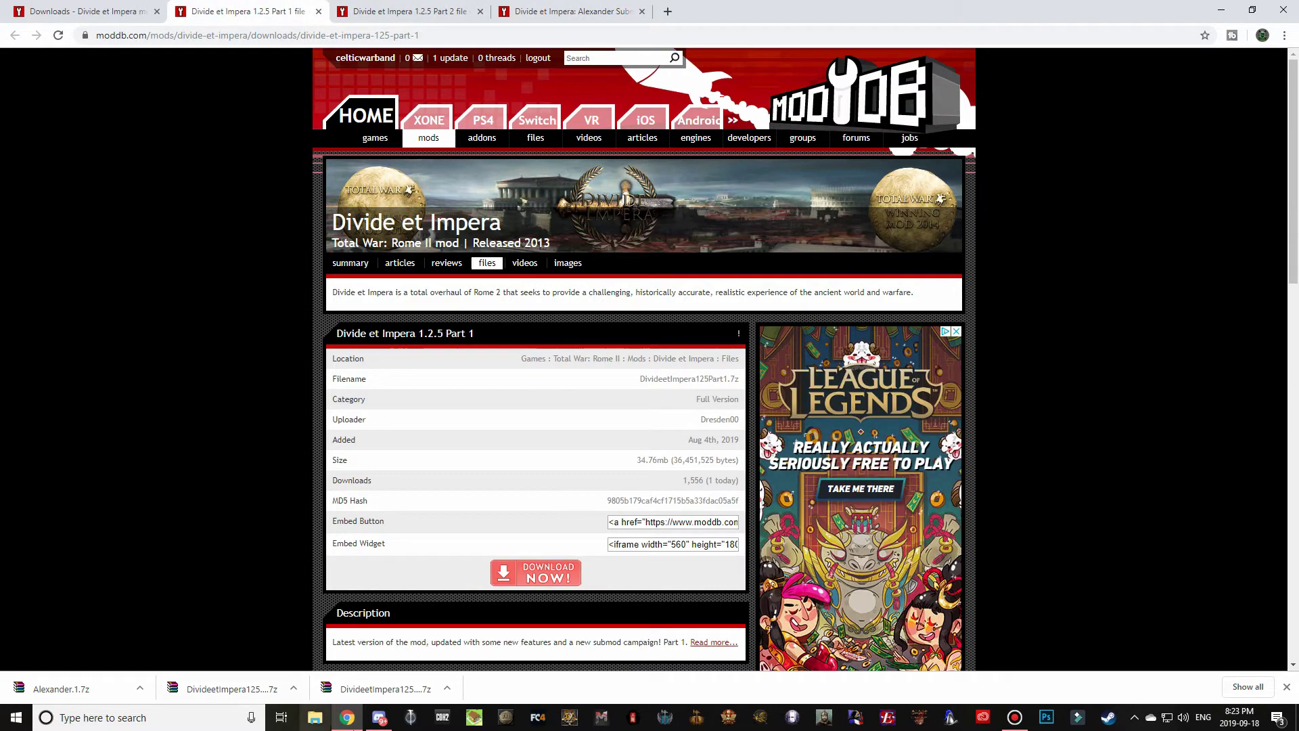
{"action": "left_click", "coordinate": [315, 717]}
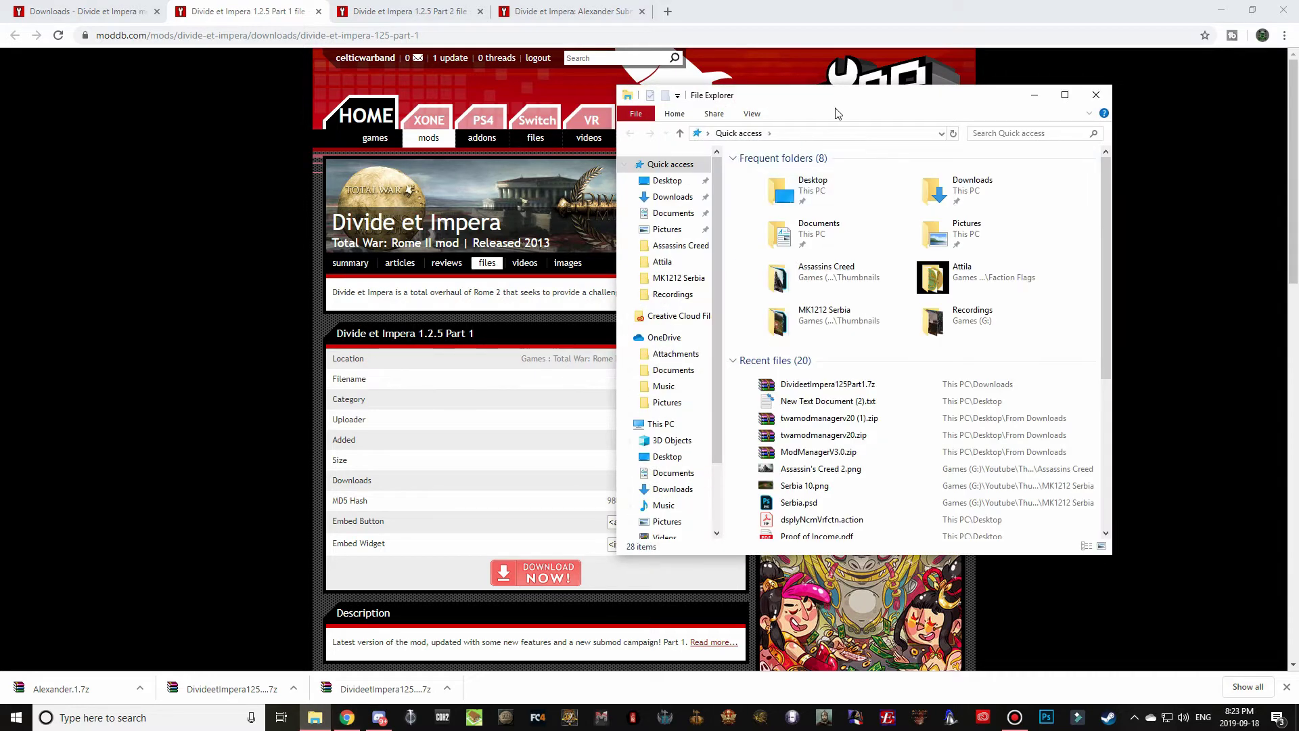
Move Explorer to the left side, open Downloads and check the three .7z archive sizes
{"action": "left_click_drag", "start_coordinate": [760, 95], "coordinate": [198, 118]}
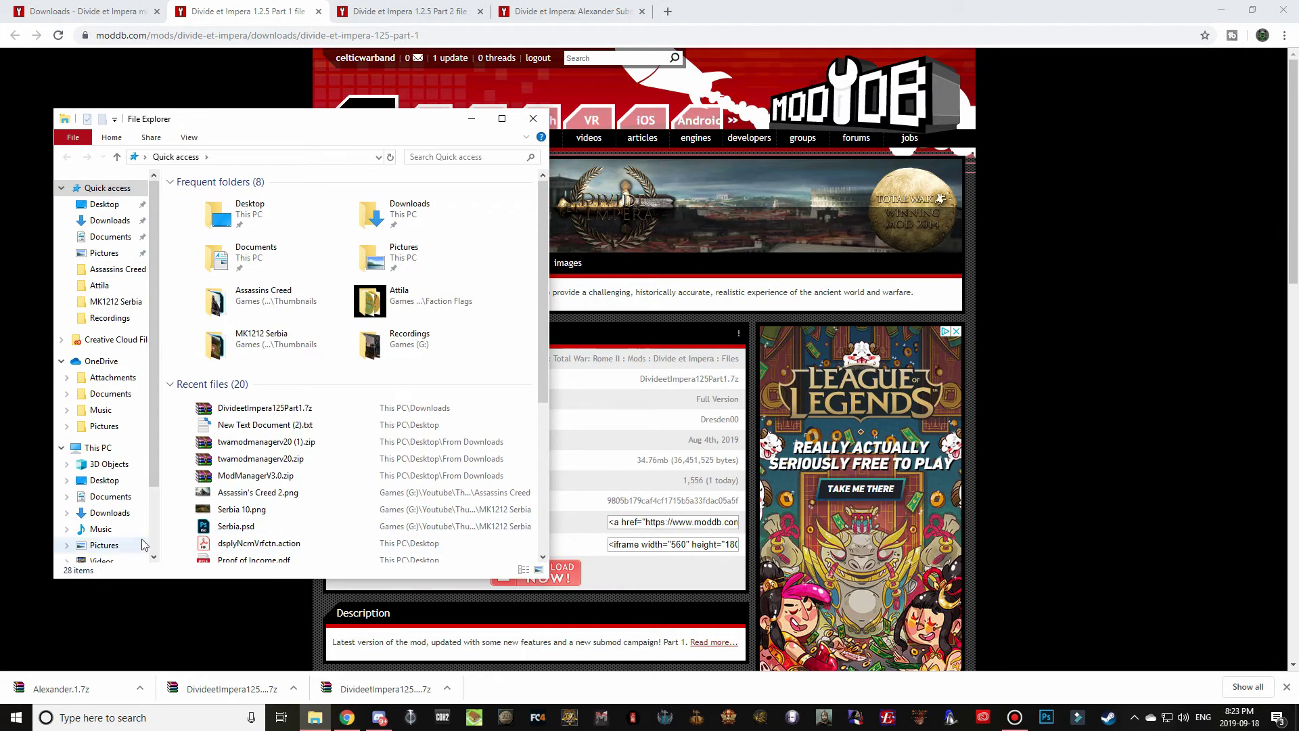
{"action": "left_click", "coordinate": [108, 512]}
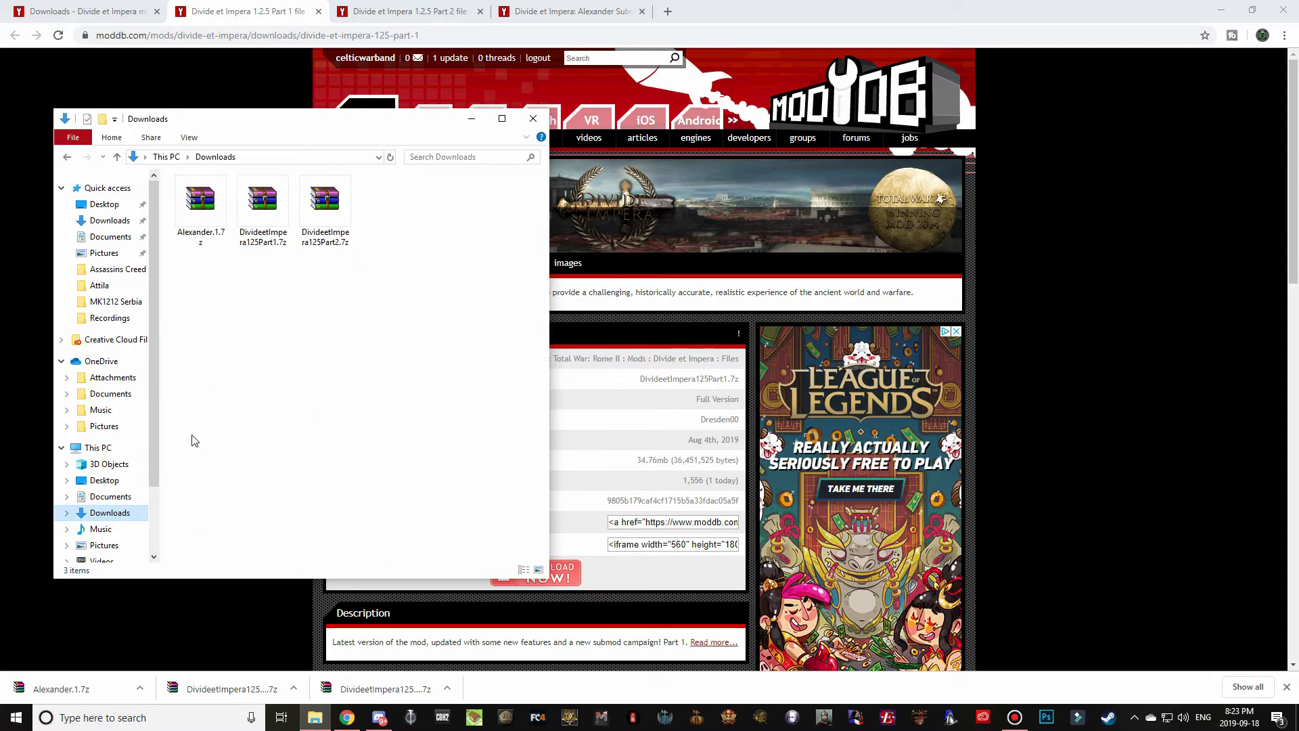
{"action": "left_click", "coordinate": [261, 241]}
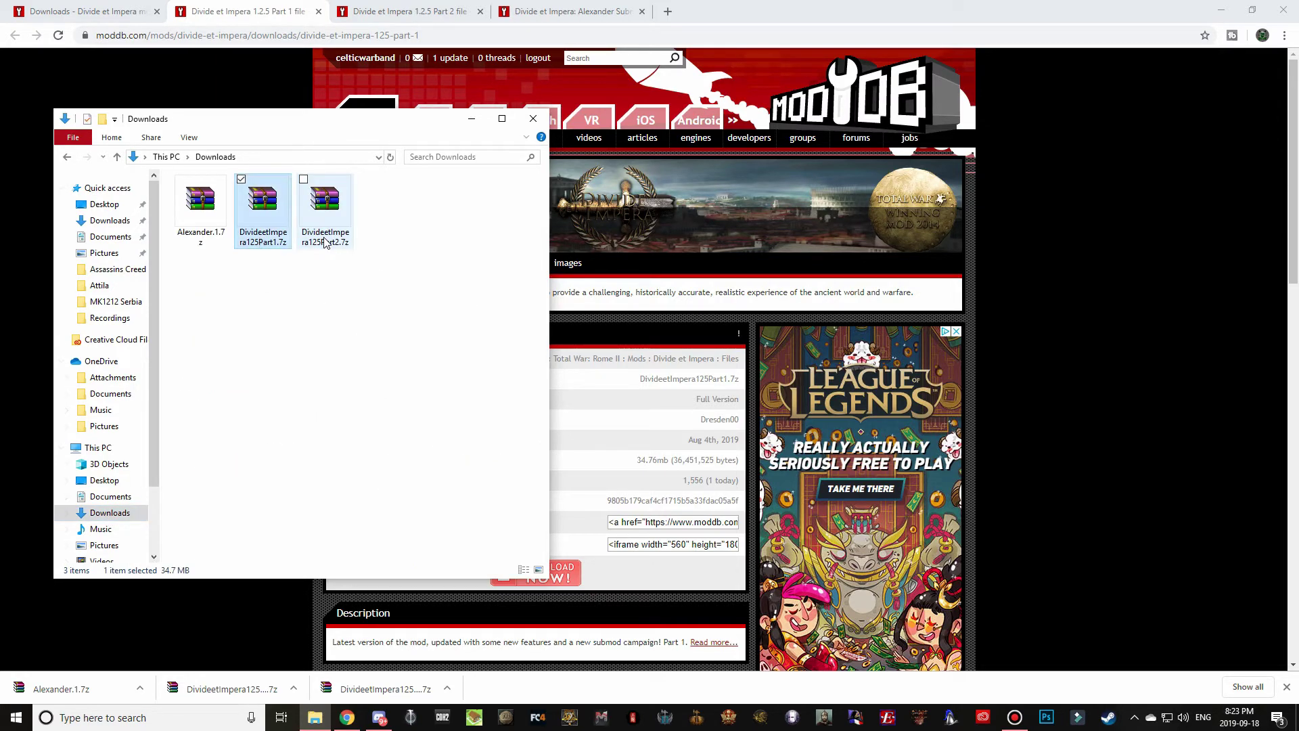
{"action": "left_click", "coordinate": [325, 242]}
{"action": "left_click", "coordinate": [204, 243]}
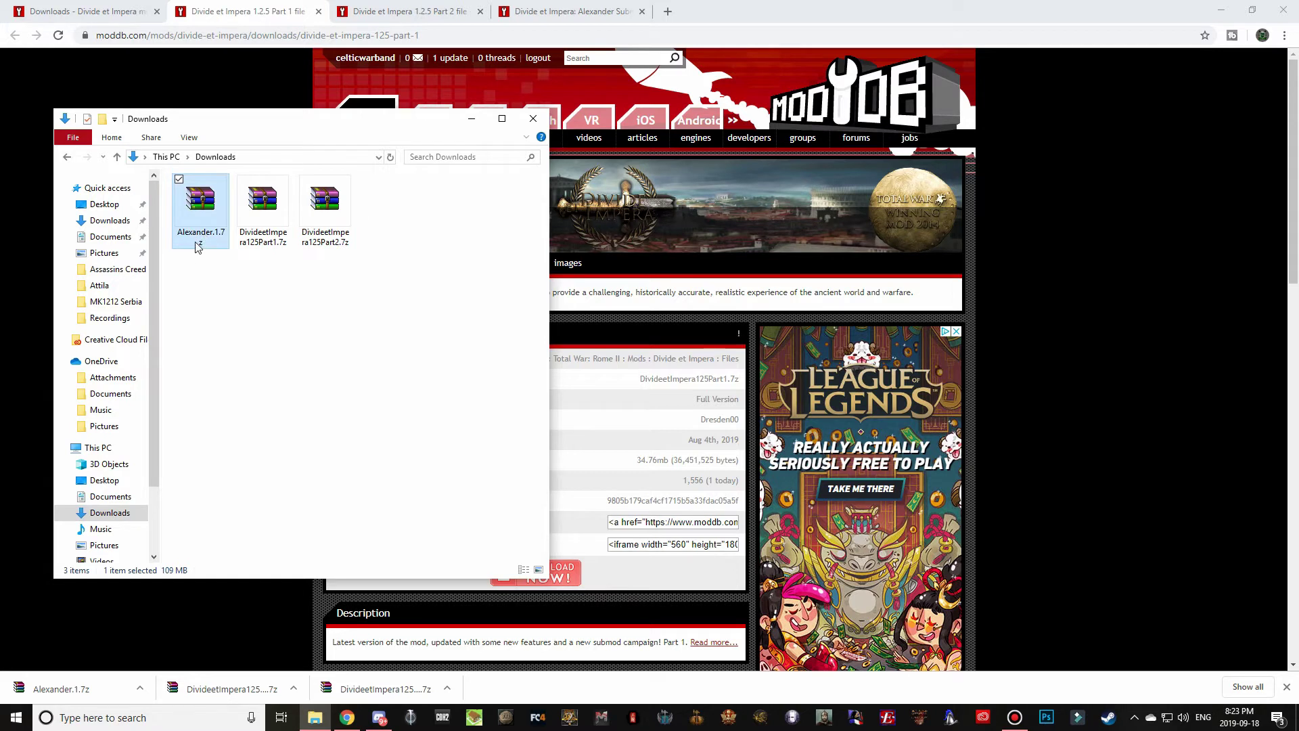
{"action": "left_click", "coordinate": [263, 243]}
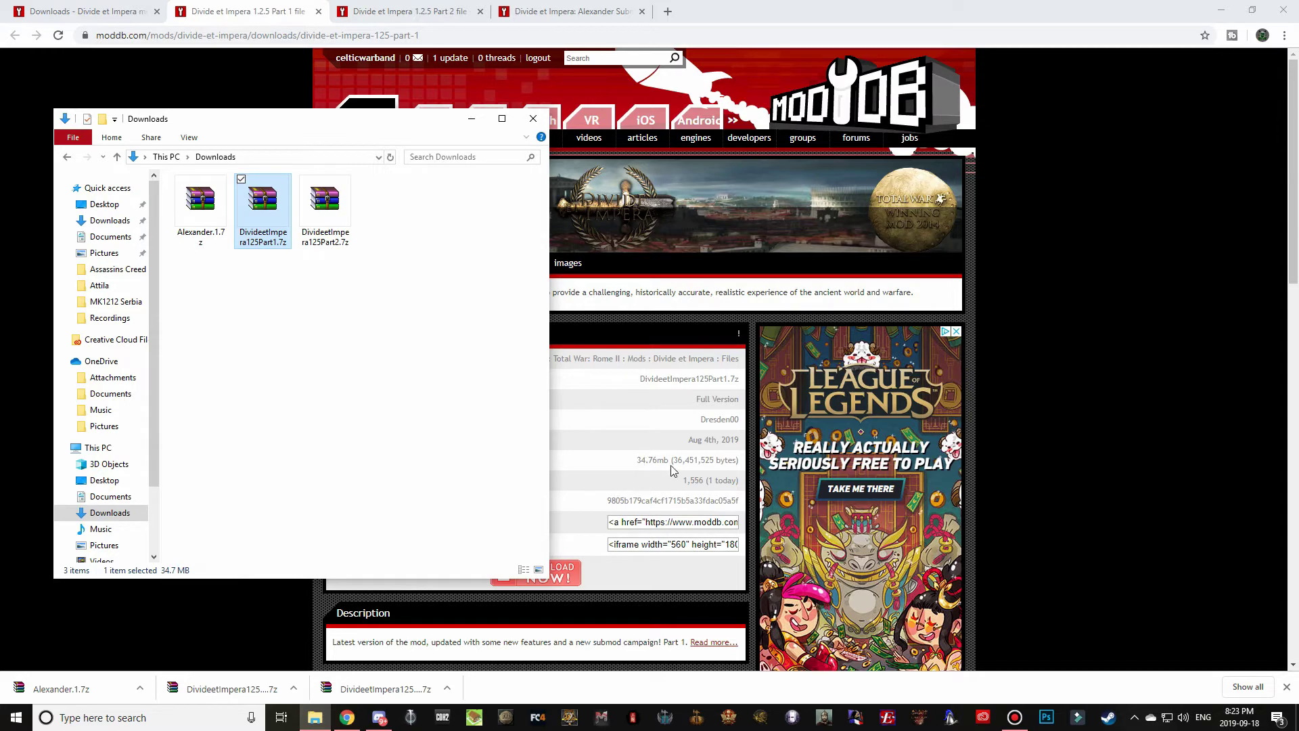
{"action": "left_click", "coordinate": [337, 244]}
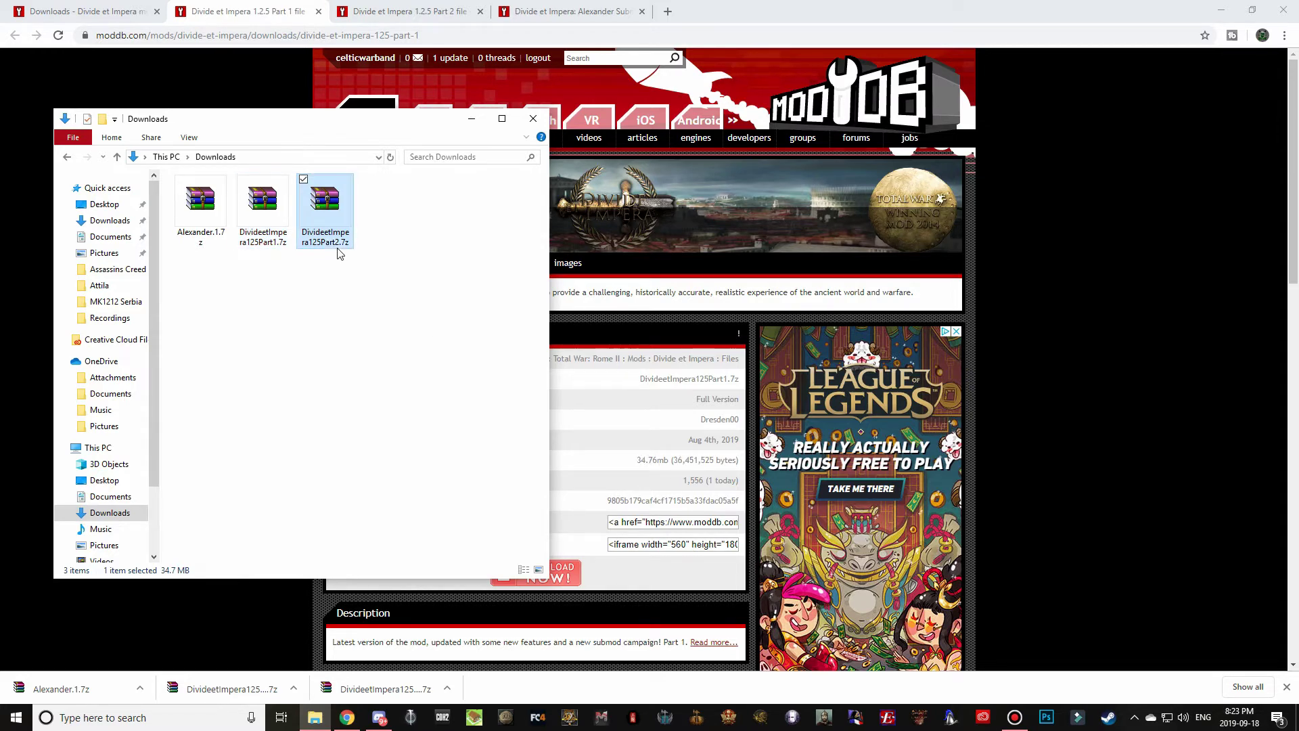
Compare the Part2 and Alexander.1.7z archive sizes against their download pages in Chrome
{"action": "left_click", "coordinate": [378, 12]}
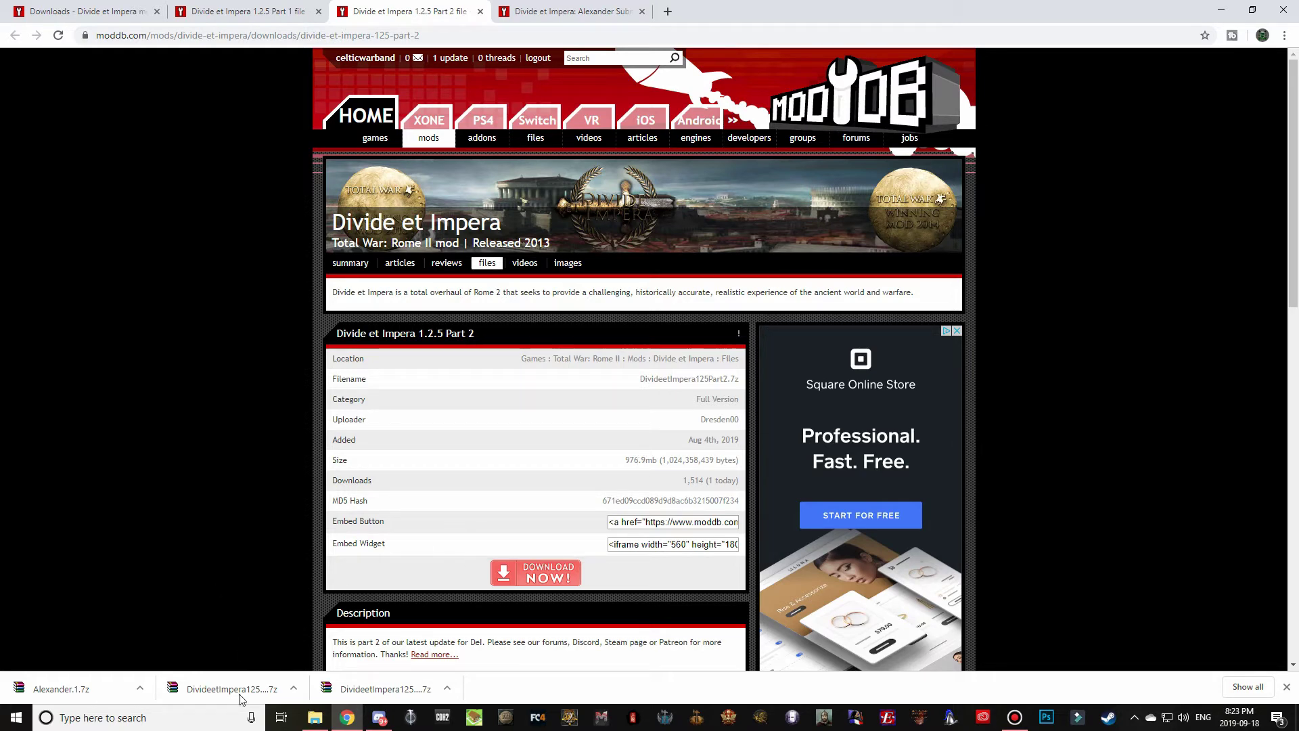
{"action": "left_click", "coordinate": [315, 717]}
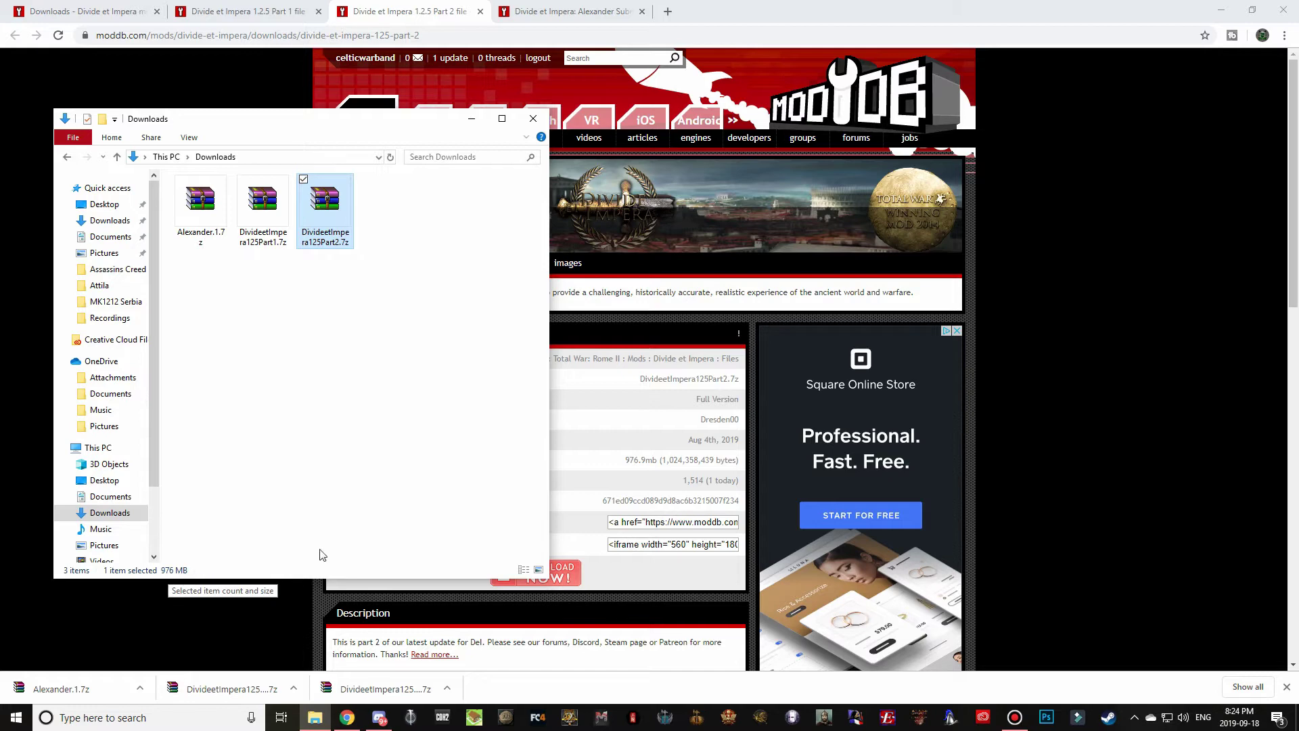
{"action": "left_click", "coordinate": [199, 210]}
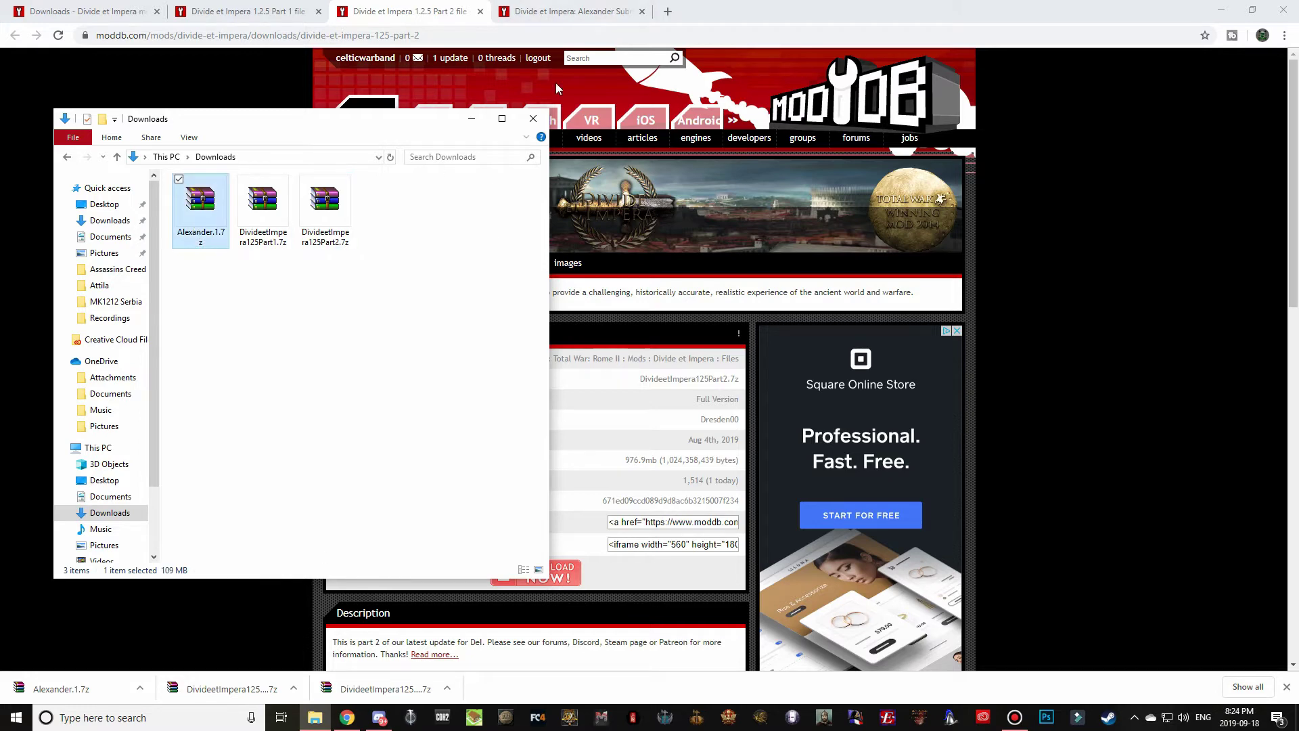
{"action": "left_click", "coordinate": [612, 11]}
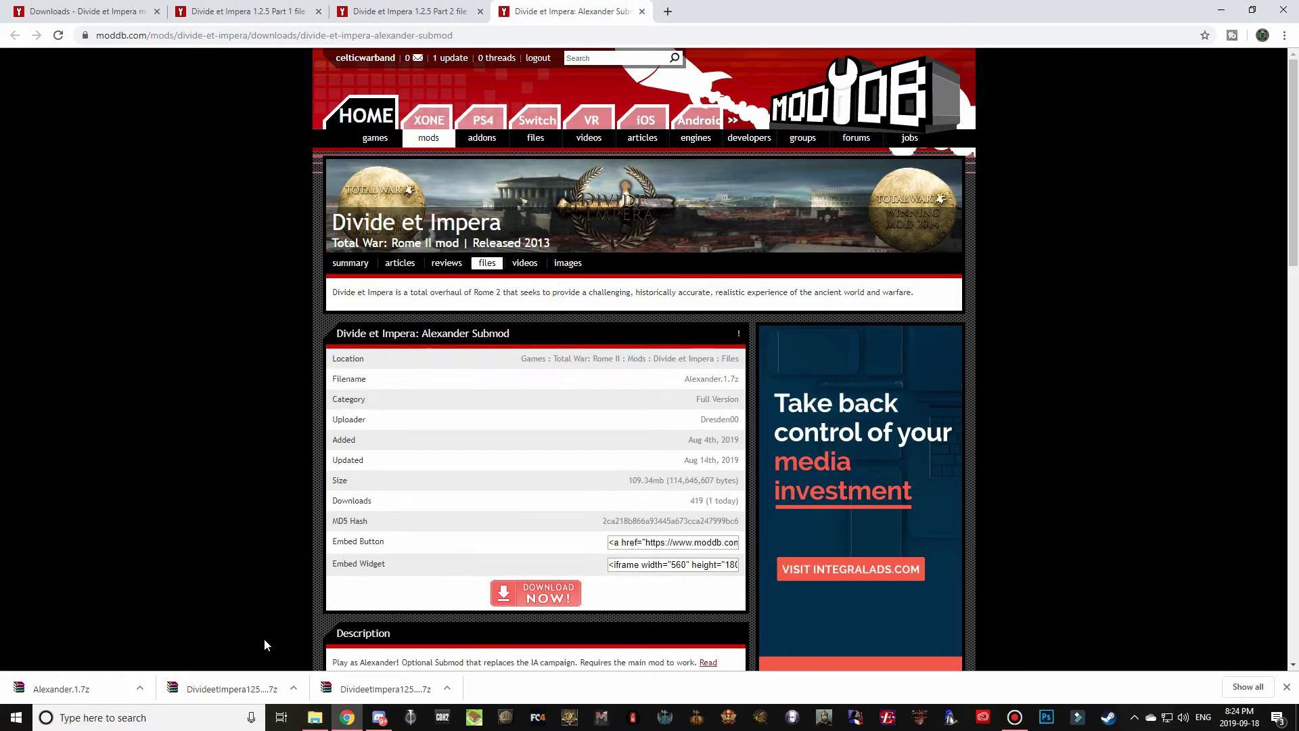
{"action": "left_click", "coordinate": [315, 717]}
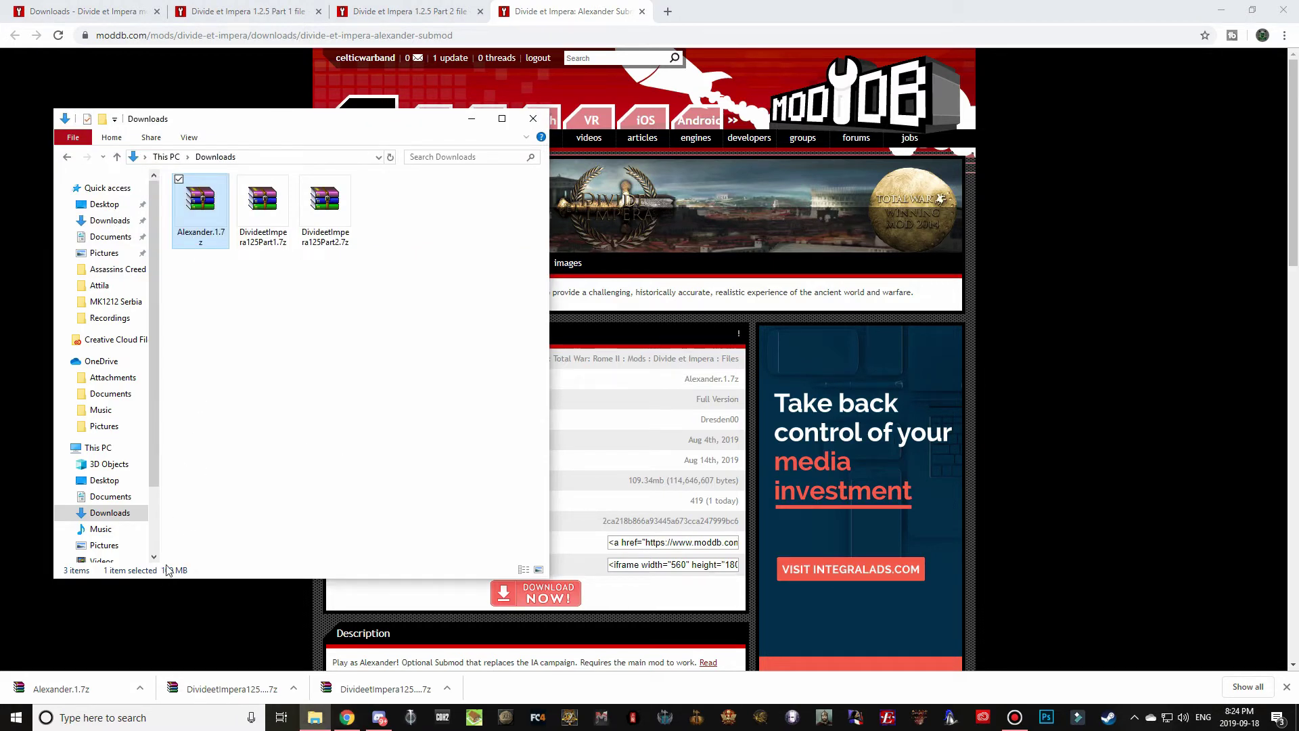
{"action": "right_click", "coordinate": [315, 717]}
Open a second Explorer window on Local Disk (C:), cancelling a stray search
{"action": "left_click", "coordinate": [299, 645]}
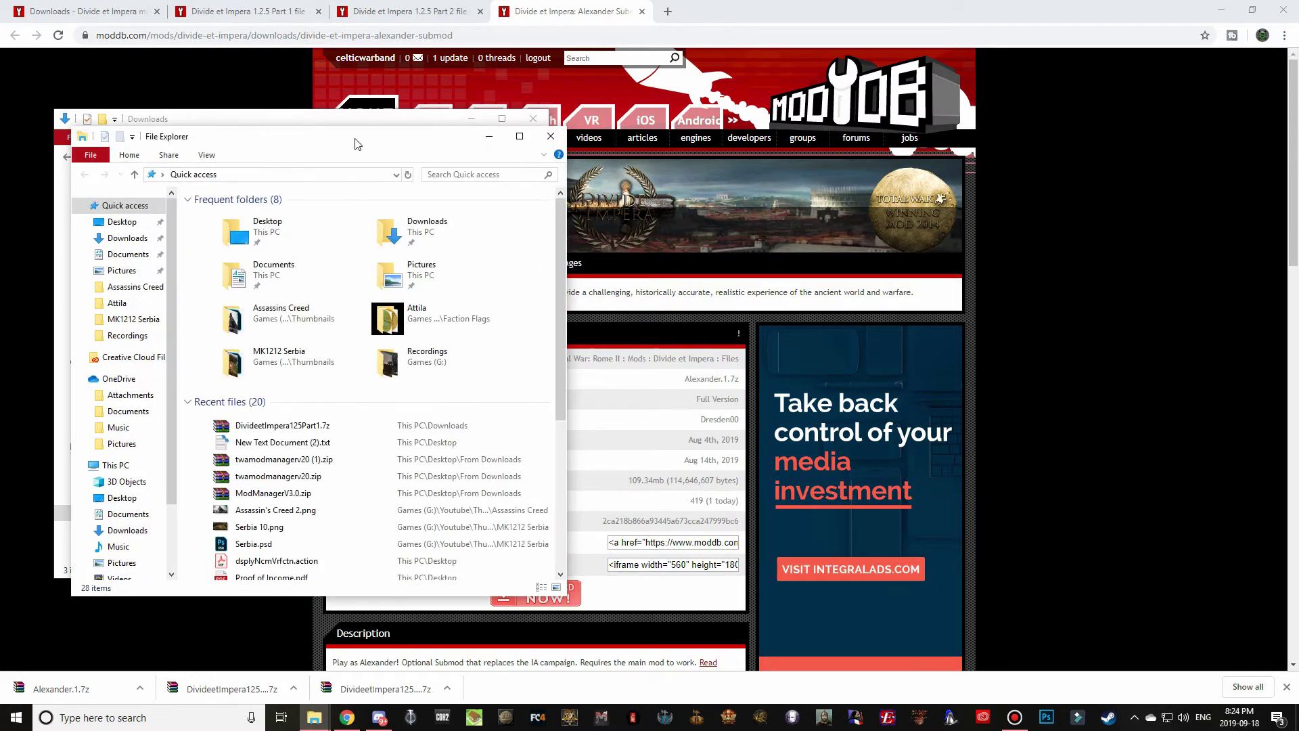
{"action": "scroll", "coordinate": [680, 487], "scroll_direction": "down", "scroll_amount": 3}
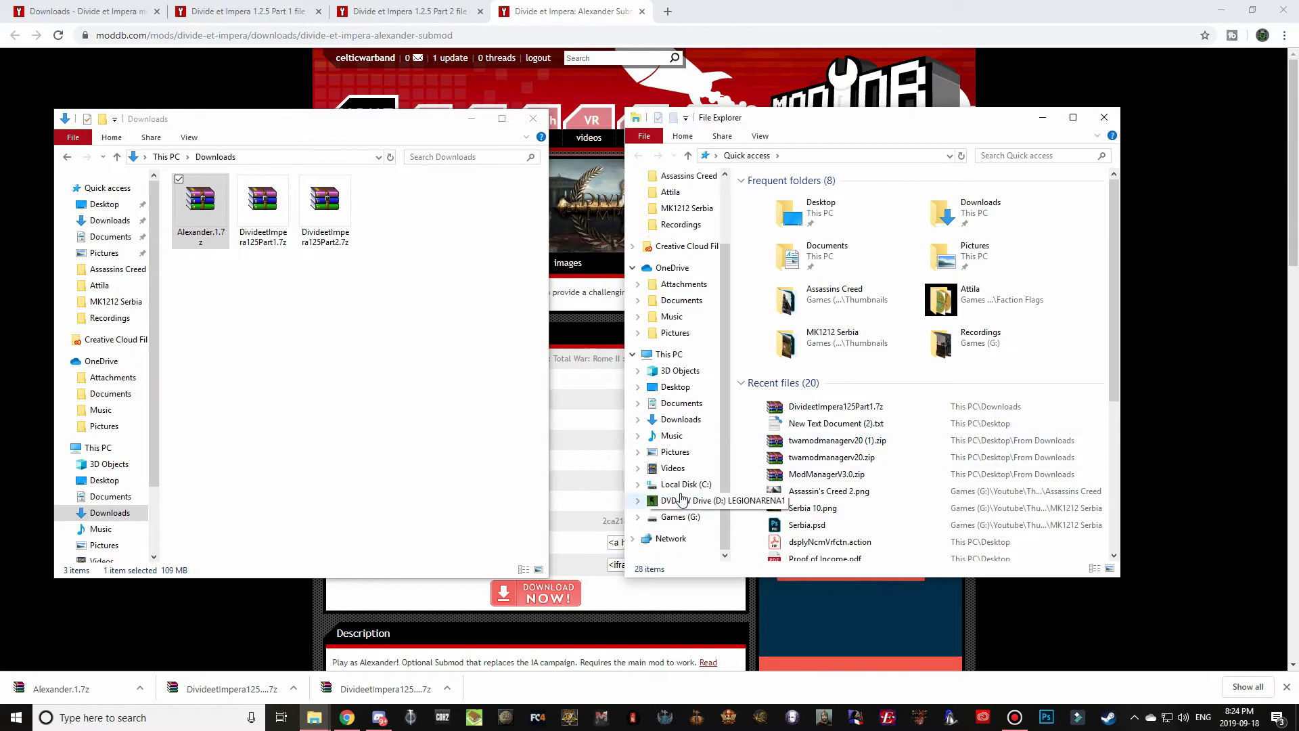
{"action": "left_click", "coordinate": [684, 484]}
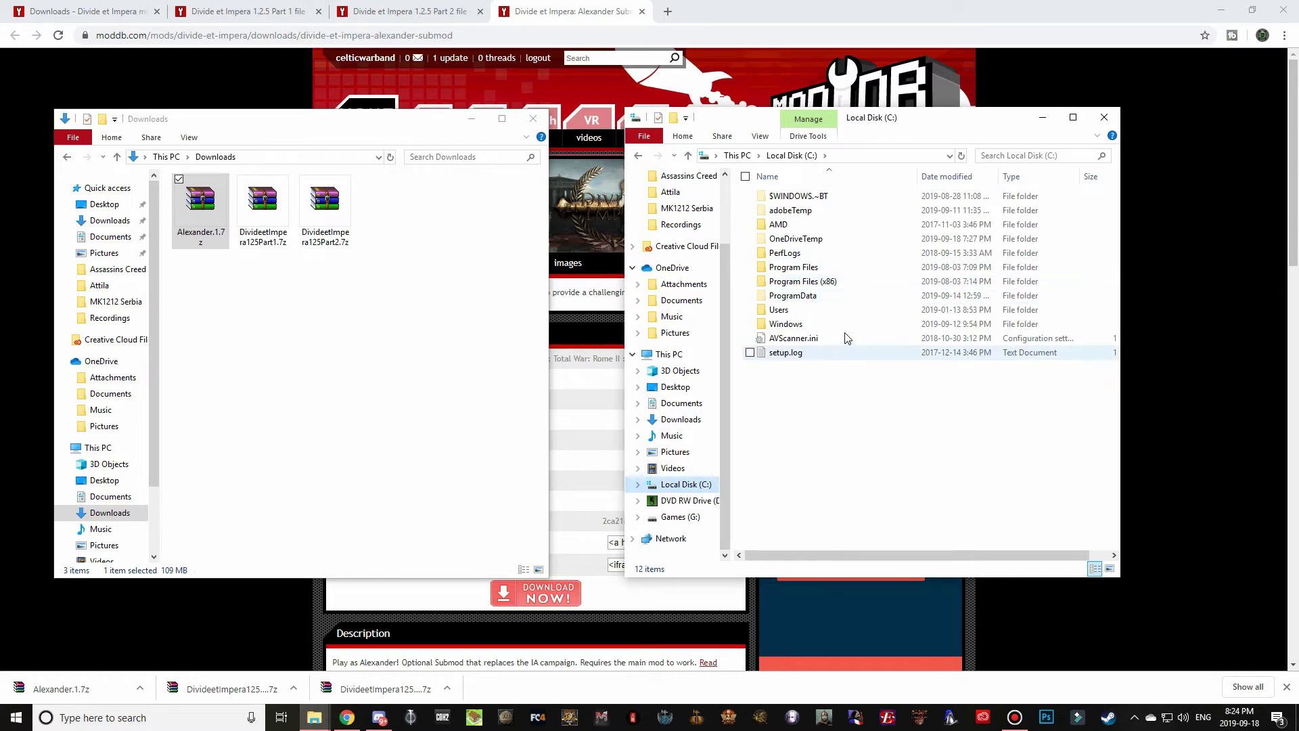
{"action": "left_click", "coordinate": [1014, 156]}
{"action": "type", "text": "me 2"}
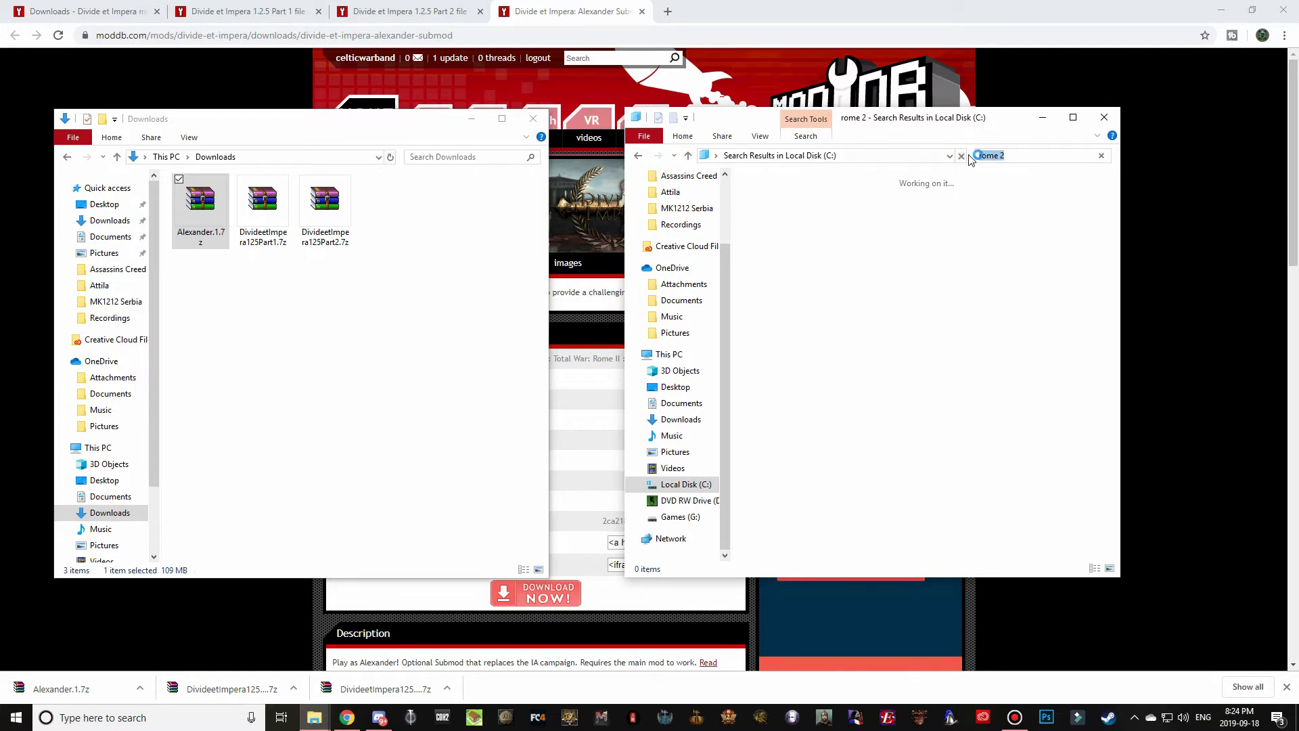
{"action": "key", "text": "Escape"}
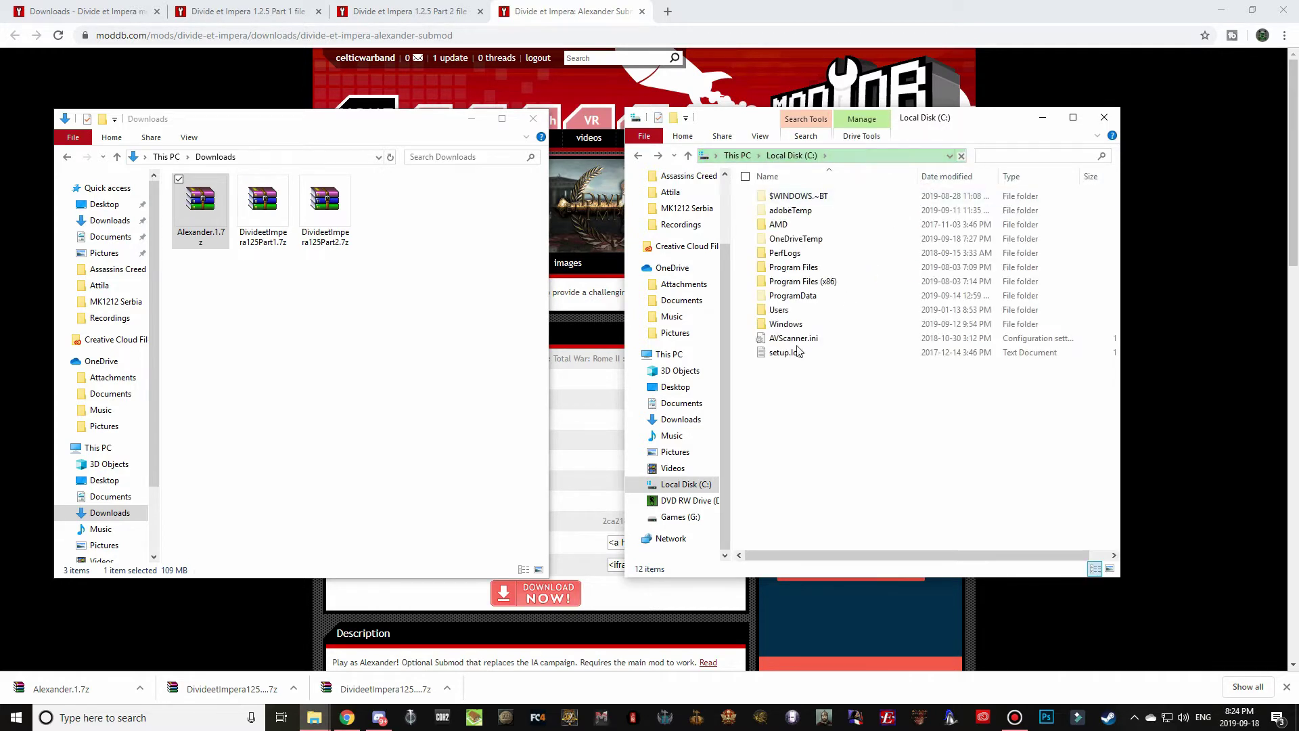
Navigate to Program Files (x86) > Steam > steamapps > common > Total War Rome II > data
{"action": "left_click", "coordinate": [788, 282]}
{"action": "double_click", "coordinate": [788, 284]}
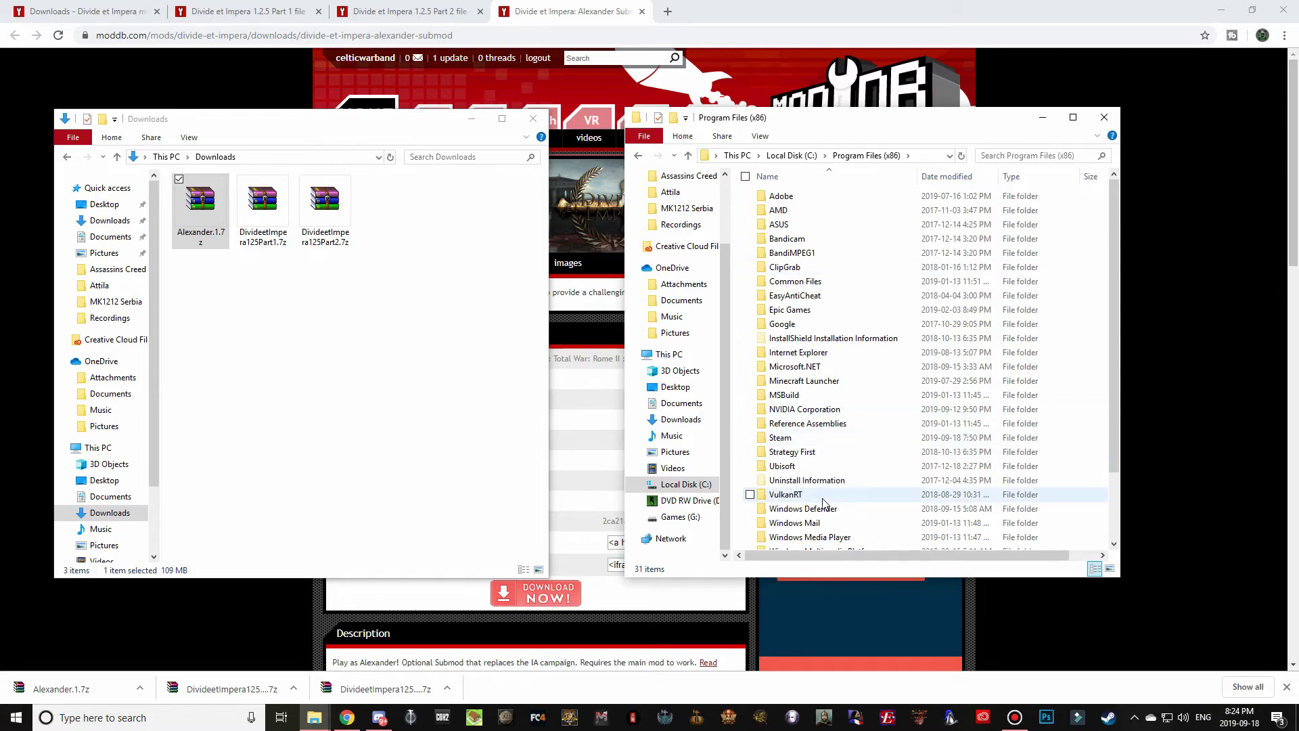
{"action": "scroll", "coordinate": [824, 507], "scroll_direction": "down", "scroll_amount": 2}
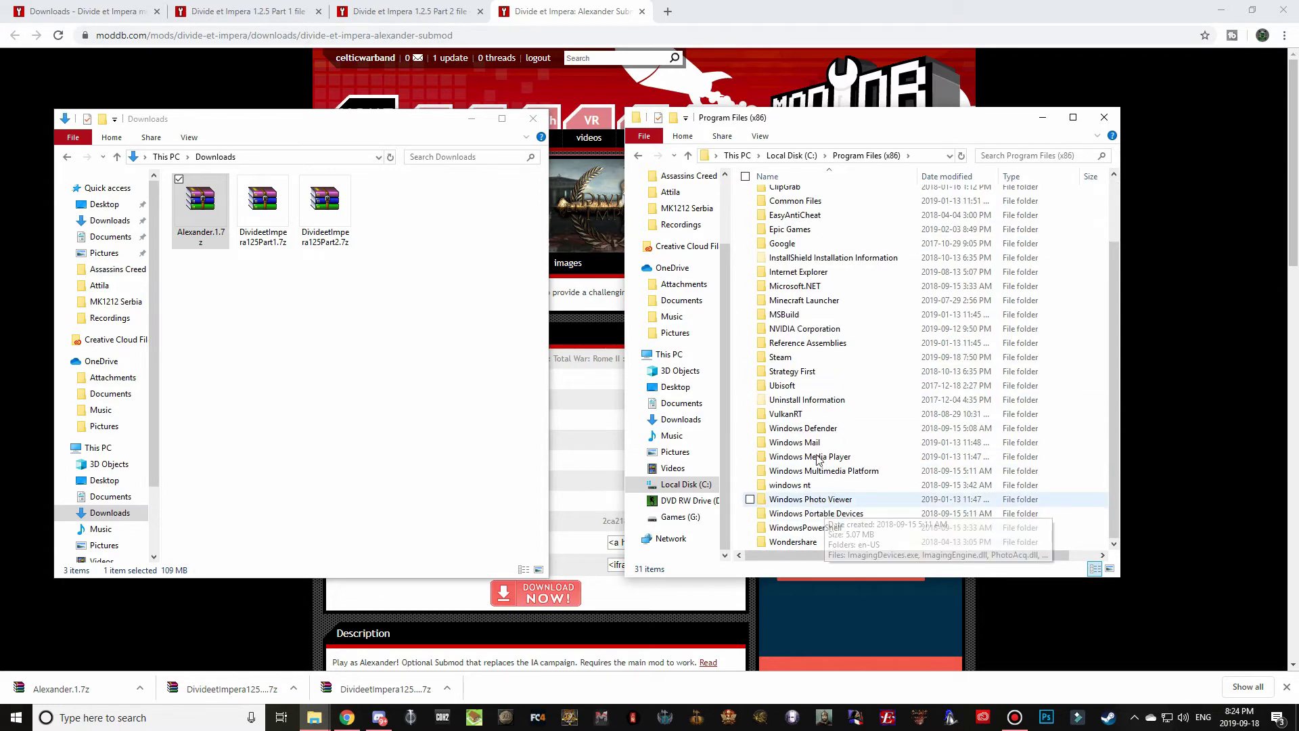
{"action": "double_click", "coordinate": [782, 357]}
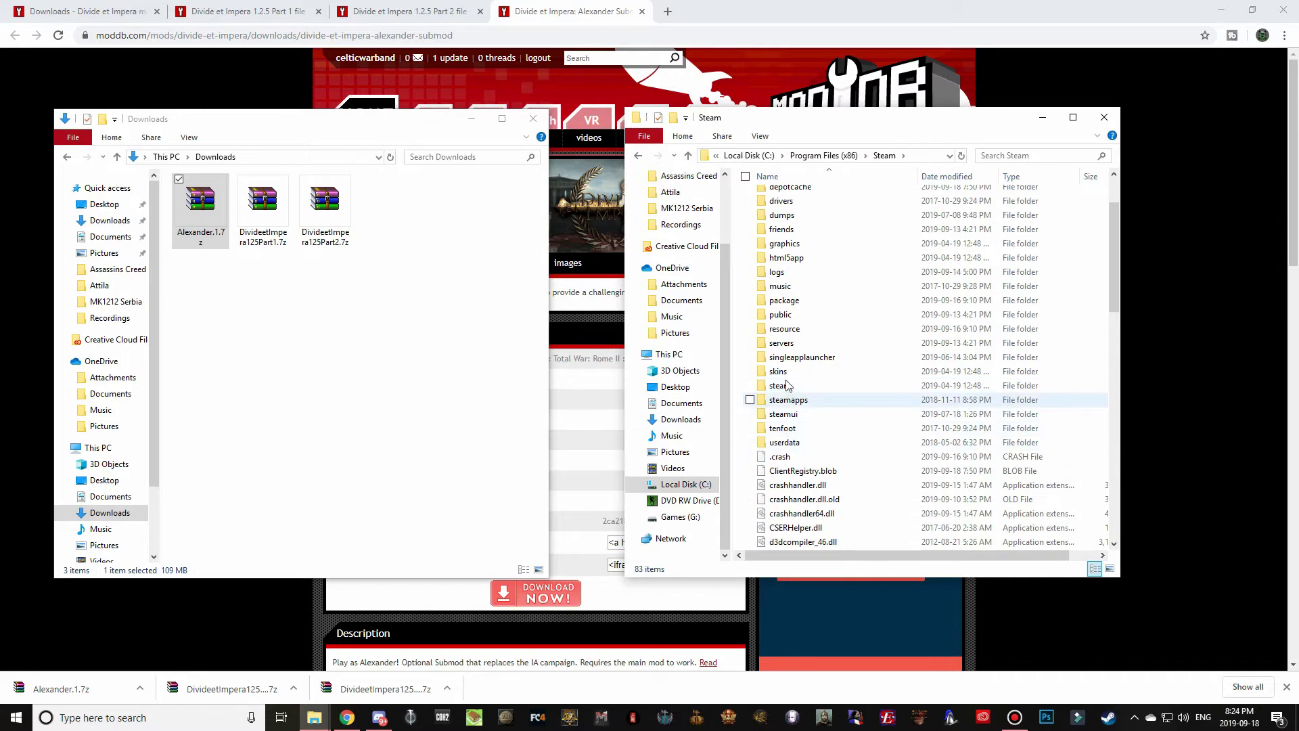
{"action": "double_click", "coordinate": [788, 400]}
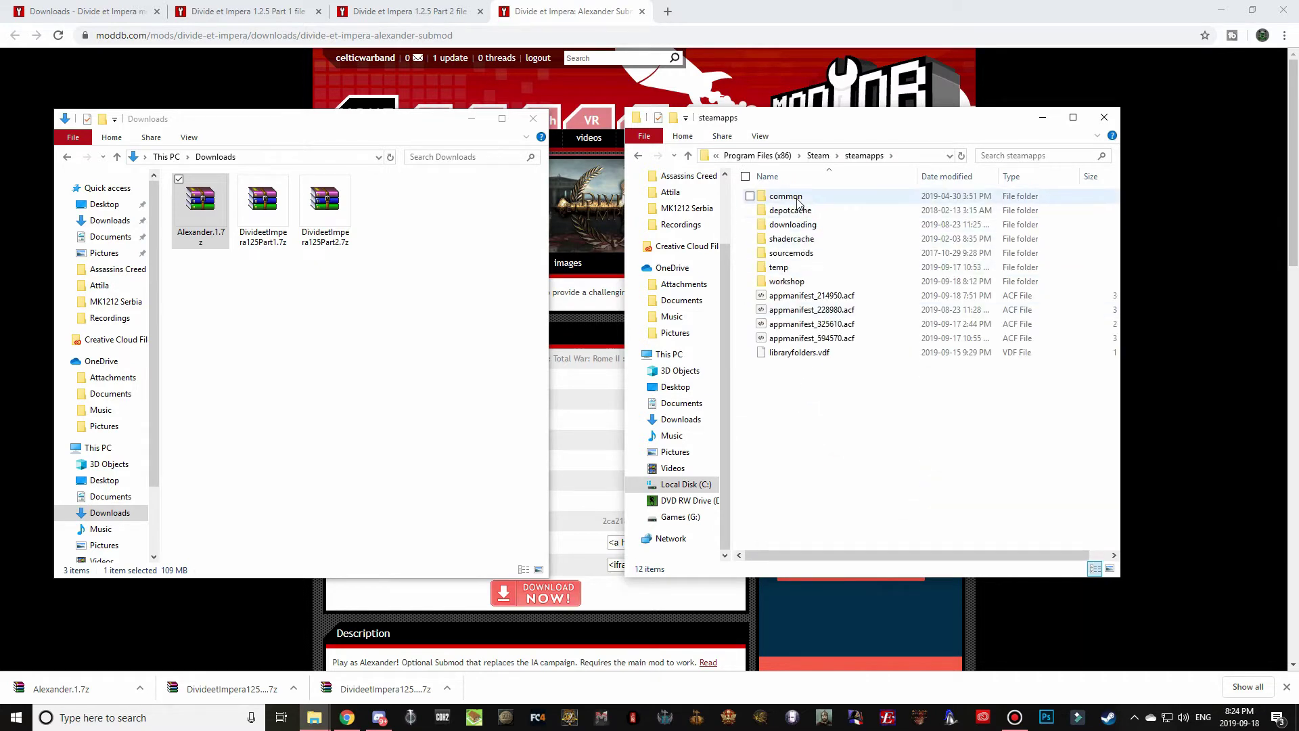
{"action": "double_click", "coordinate": [784, 196]}
{"action": "left_click", "coordinate": [788, 226]}
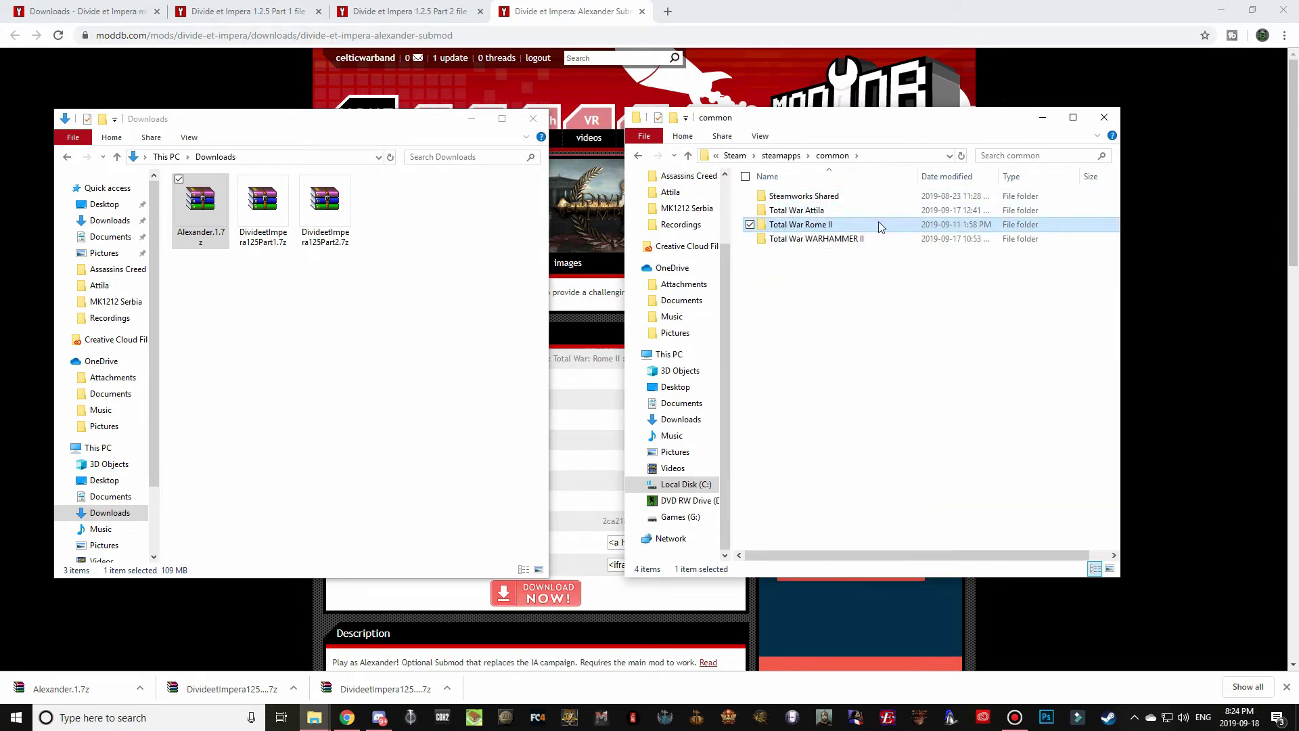
{"action": "double_click", "coordinate": [788, 228]}
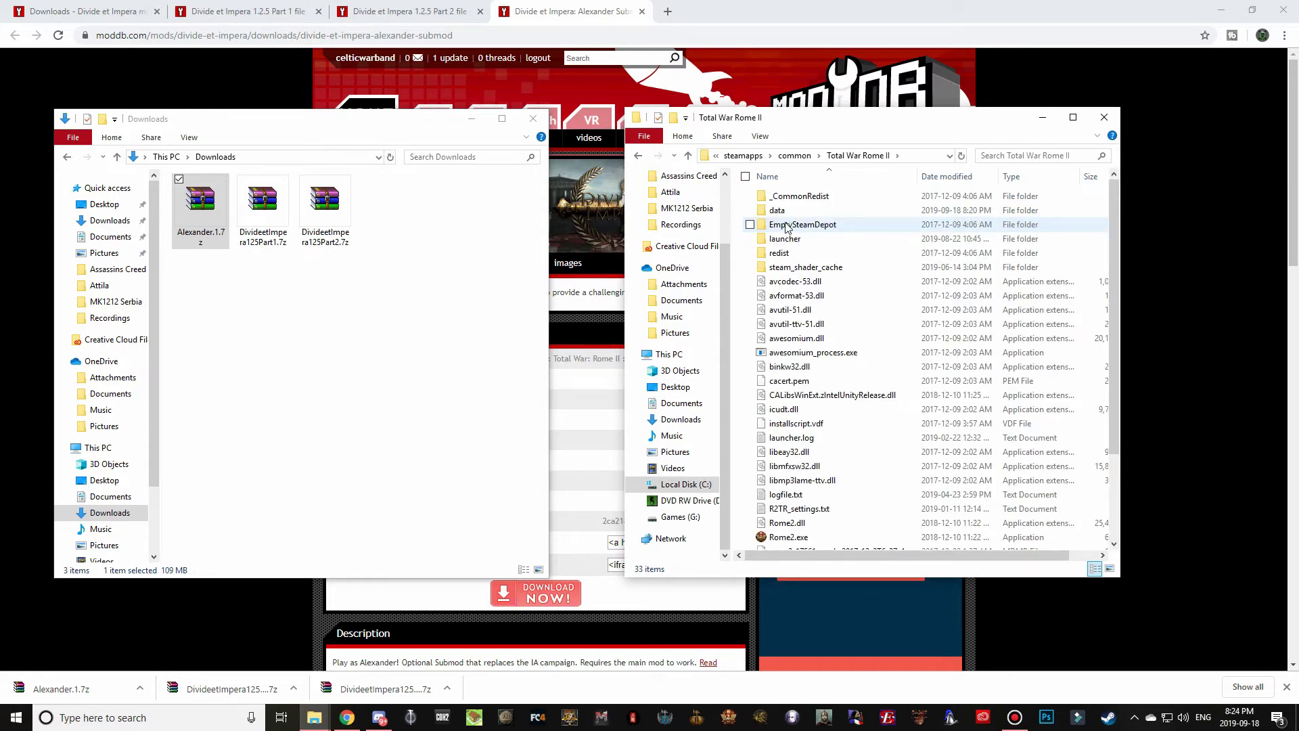
{"action": "double_click", "coordinate": [777, 211]}
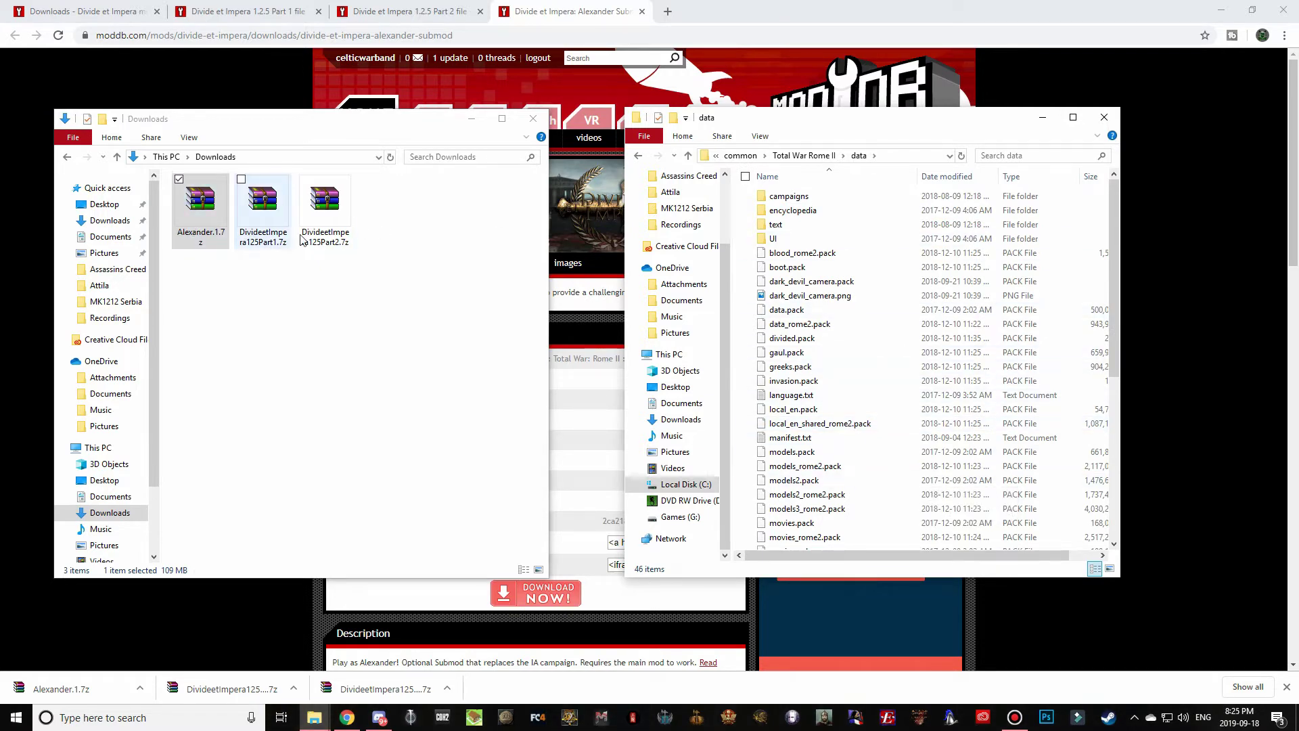
Extract the _divide_et_impera_release_12_Part1 .pack and .png from DivideetImpera125Part1.7z into the data folder
{"action": "double_click", "coordinate": [264, 240]}
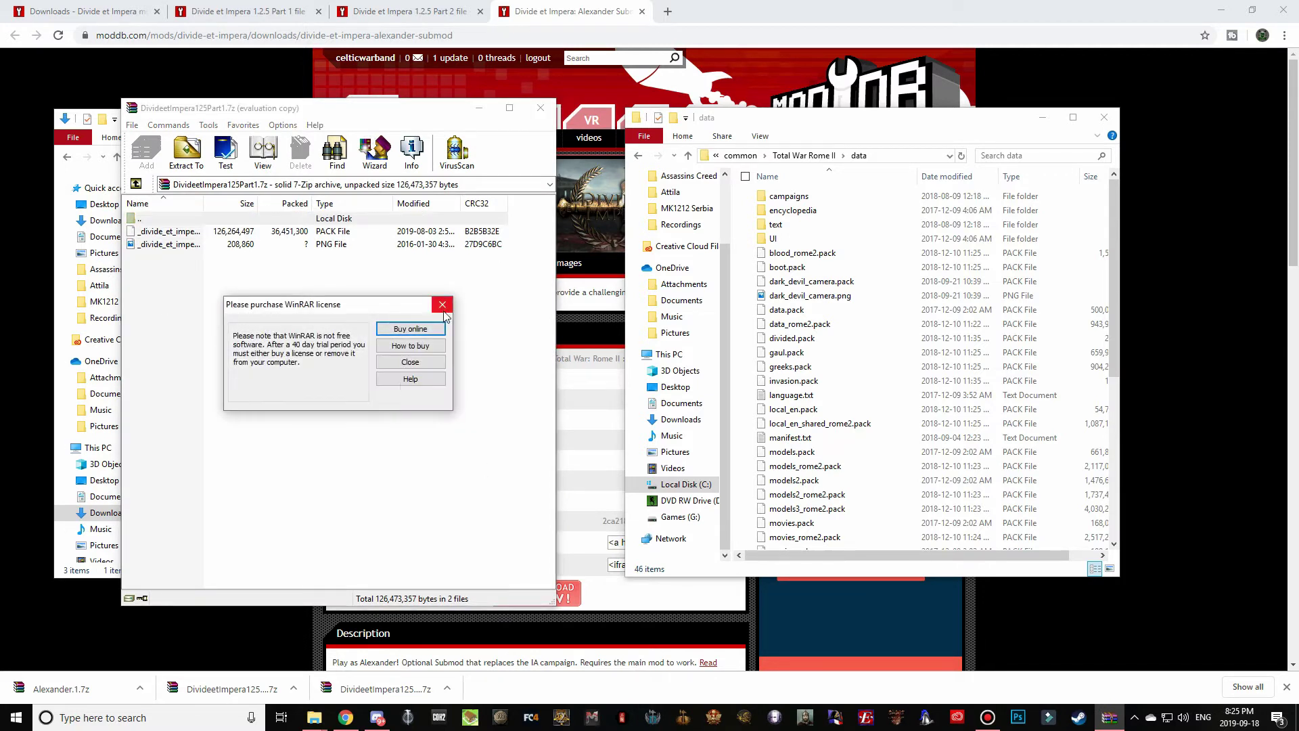
{"action": "left_click", "coordinate": [446, 302]}
{"action": "left_click", "coordinate": [167, 231]}
{"action": "left_click", "coordinate": [167, 245], "text": "shift"}
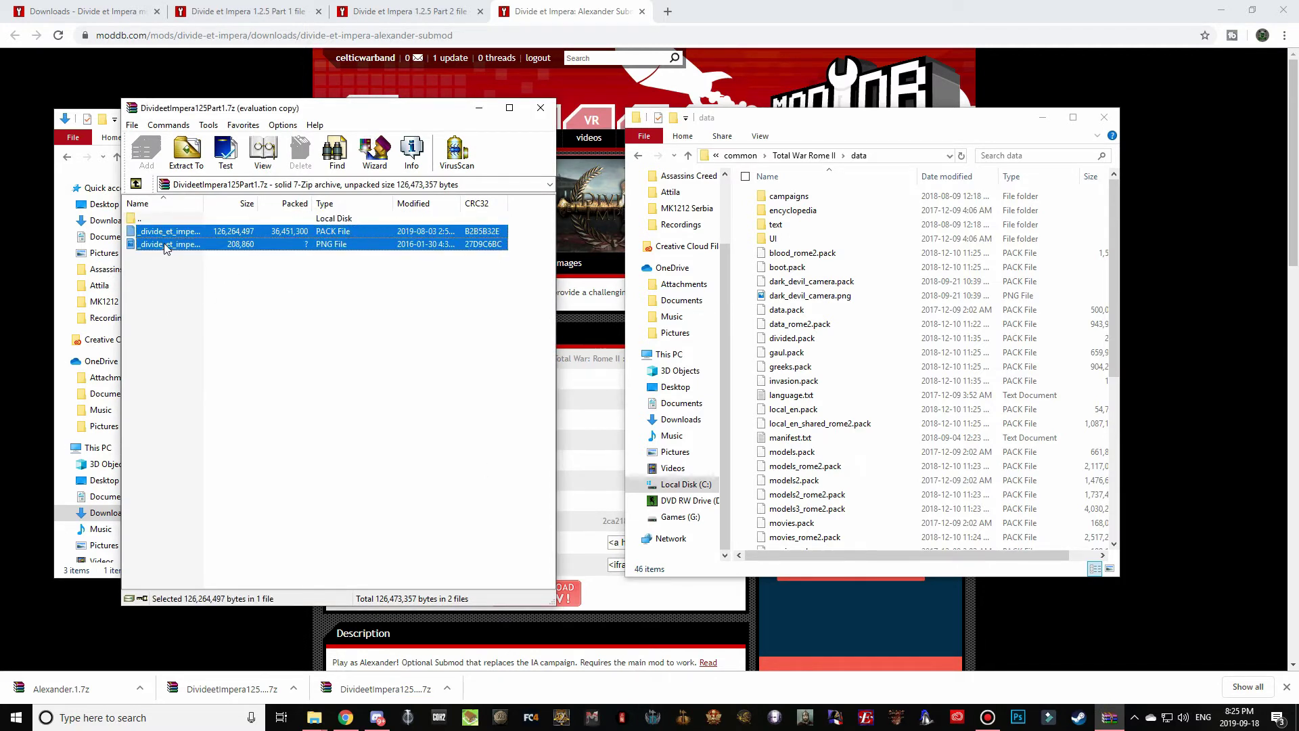
{"action": "left_click_drag", "start_coordinate": [164, 239], "coordinate": [828, 273]}
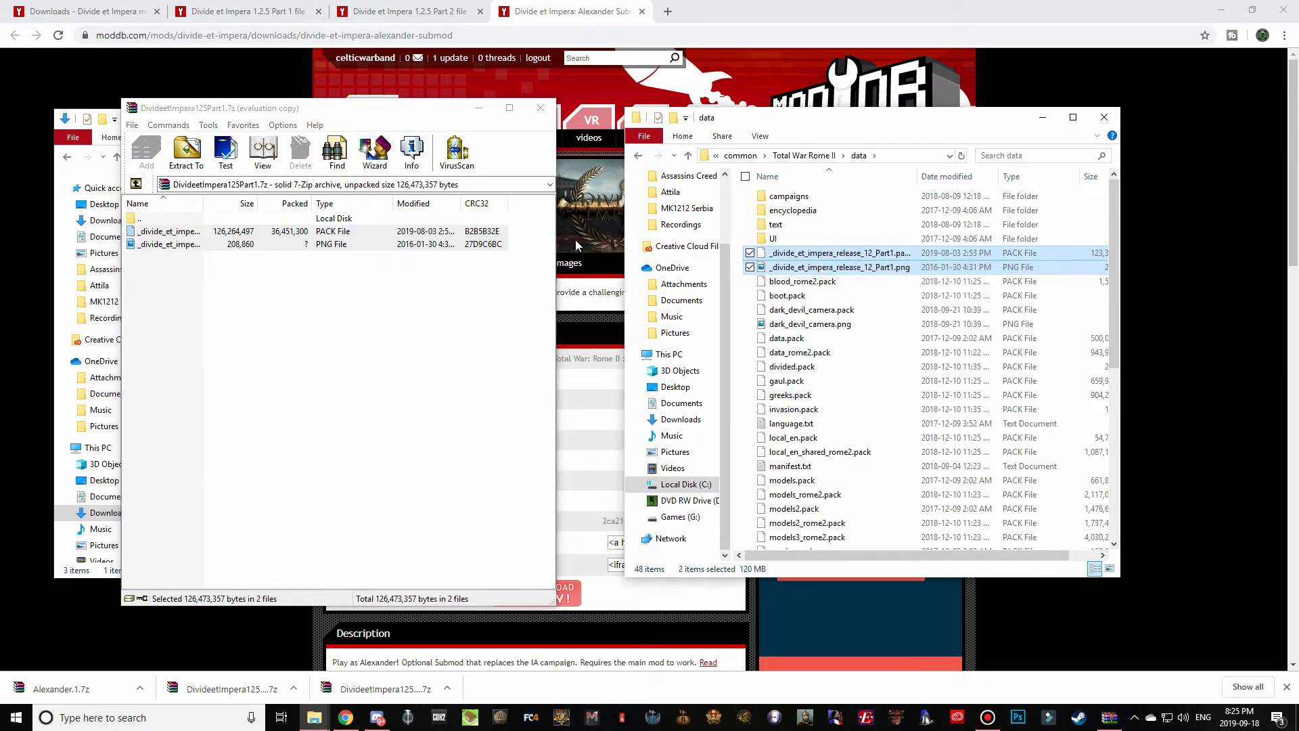
{"action": "left_click", "coordinate": [541, 108]}
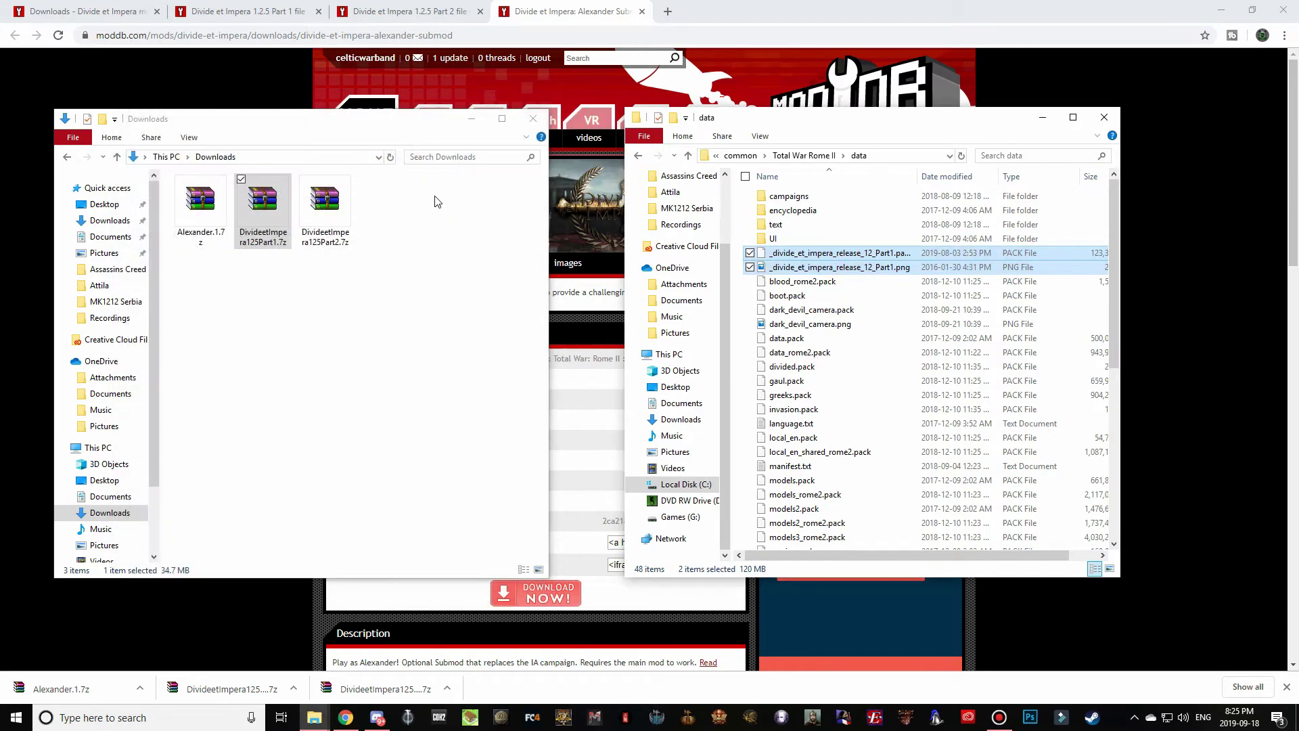
Extract the Part2 .pack and .png from DivideetImpera125Part2.7z into Rome II's data folder
{"action": "double_click", "coordinate": [330, 242]}
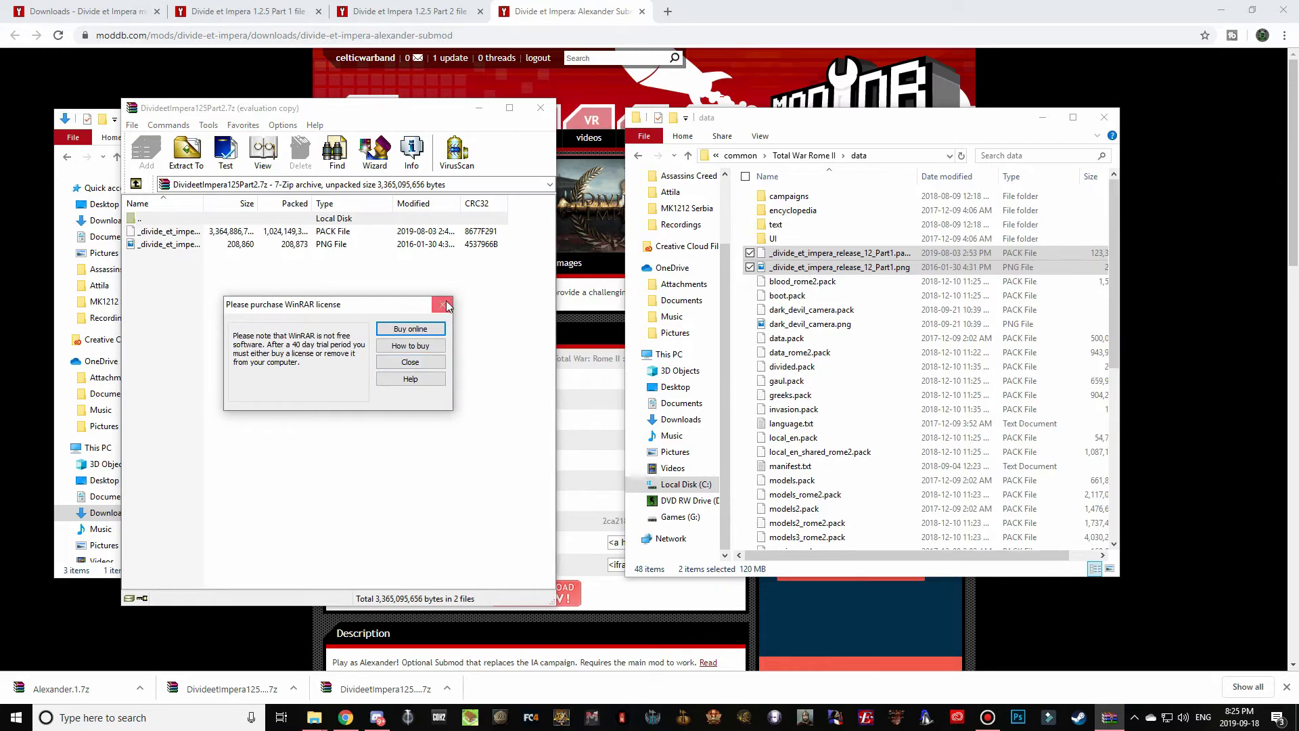
{"action": "left_click", "coordinate": [443, 305]}
{"action": "left_click", "coordinate": [162, 231]}
{"action": "left_click", "coordinate": [158, 245], "text": "shift"}
{"action": "left_click_drag", "start_coordinate": [155, 235], "coordinate": [819, 310]}
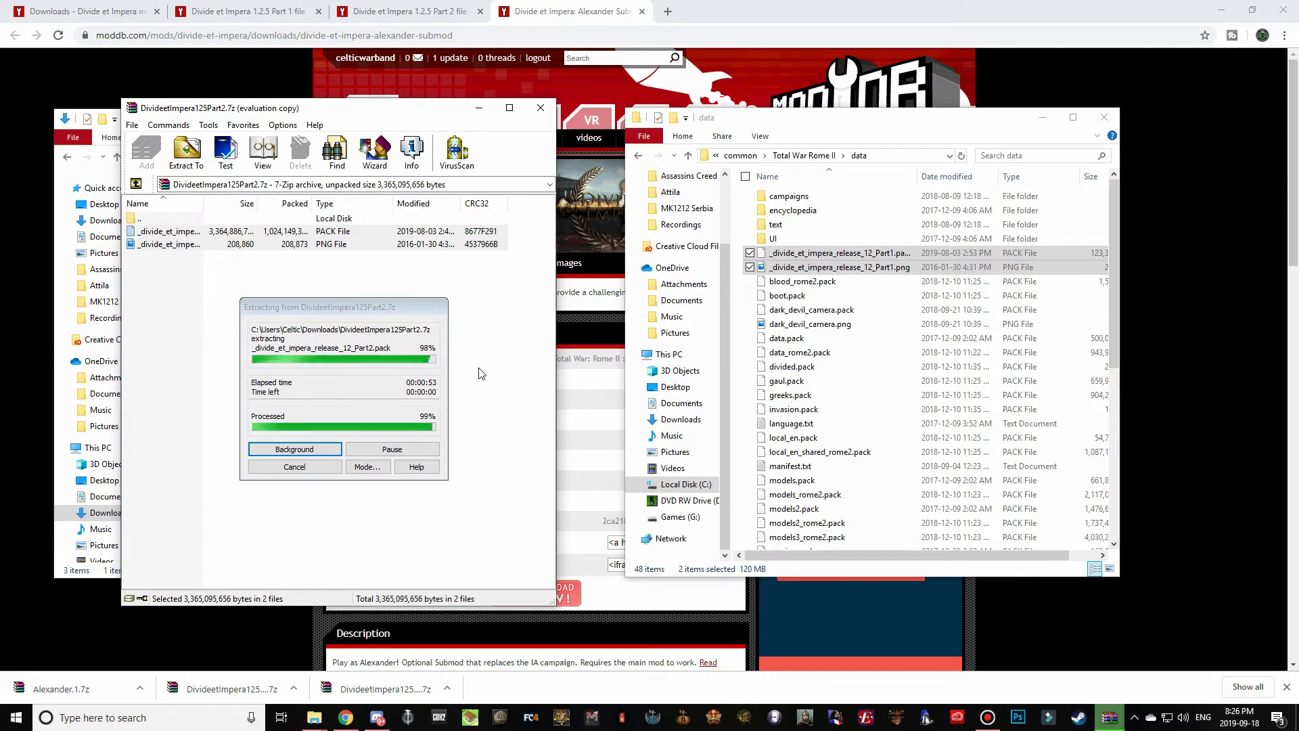
Extract both Alexander submod files from Alexander.1.7z into Rome II's data folder
{"action": "left_click", "coordinate": [544, 116]}
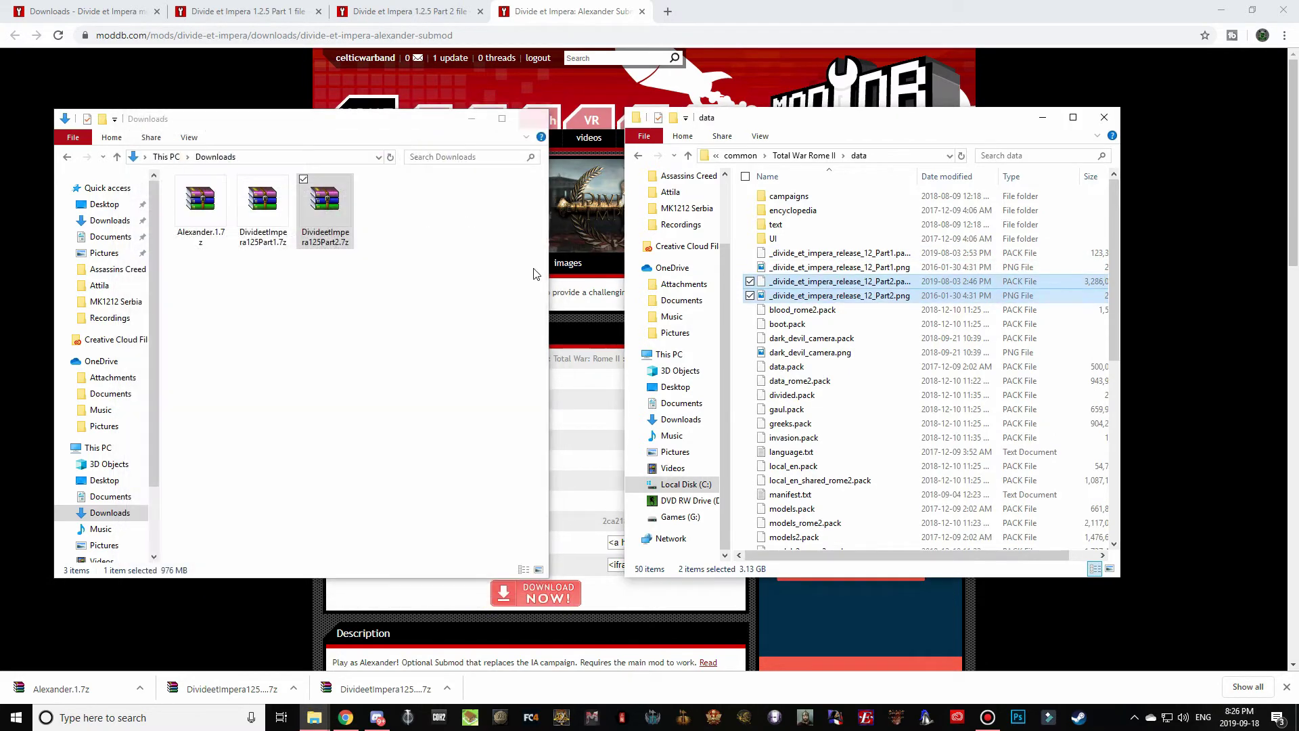
{"action": "double_click", "coordinate": [200, 217]}
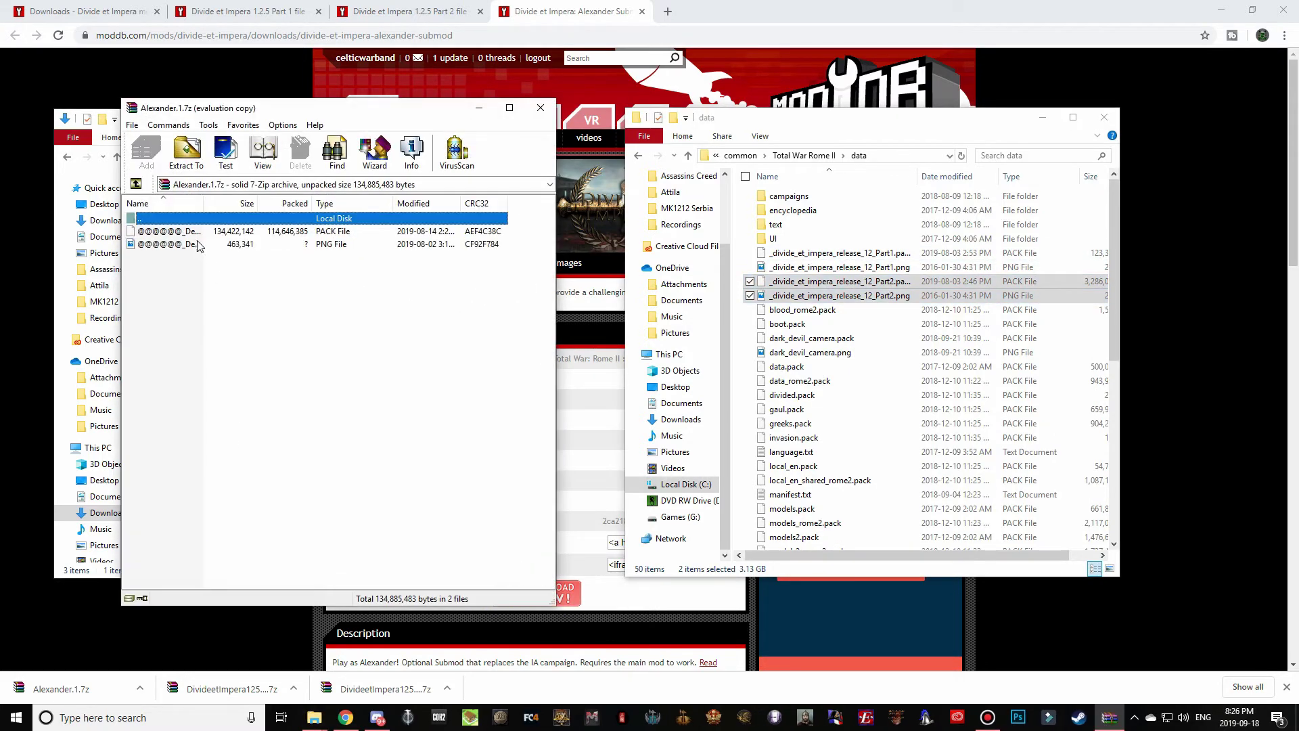
{"action": "left_click", "coordinate": [443, 306]}
{"action": "left_click", "coordinate": [184, 233]}
{"action": "left_click", "coordinate": [174, 246], "text": "shift"}
{"action": "left_click_drag", "start_coordinate": [611, 326], "coordinate": [882, 367]}
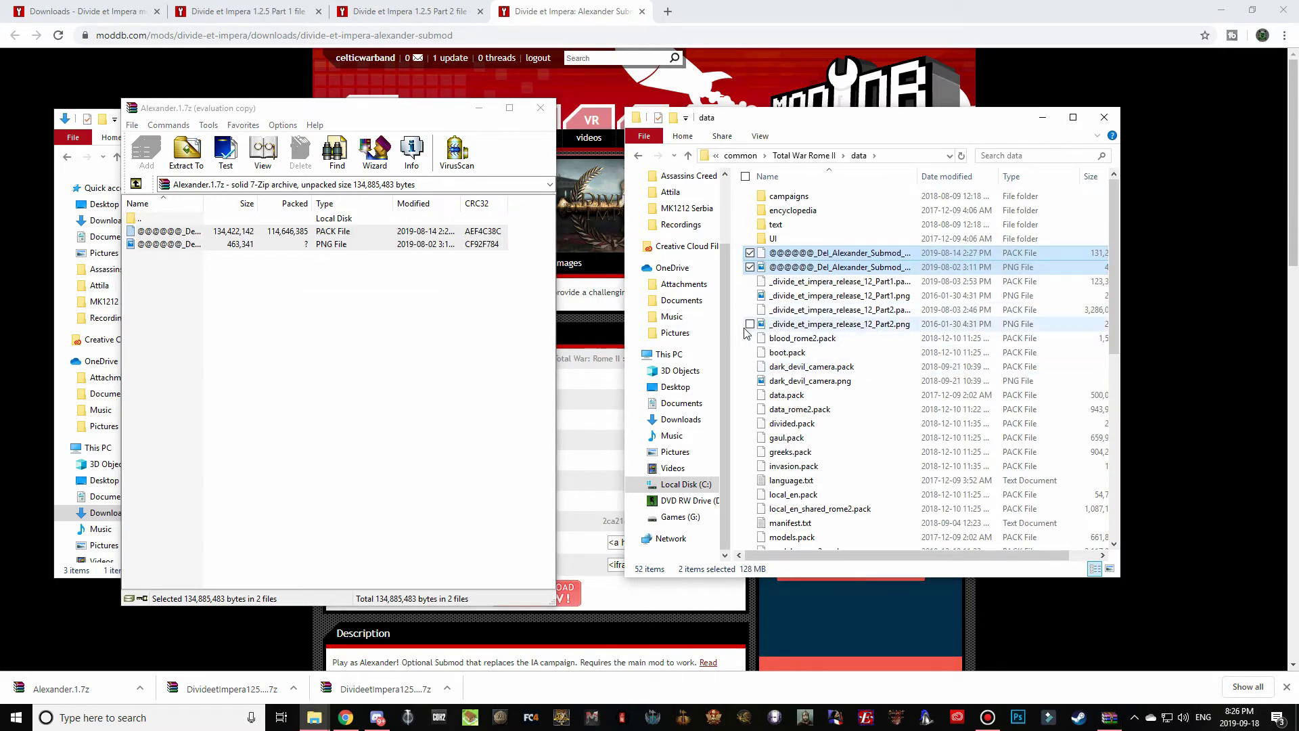
Check the six newly added mod files, then close WinRAR and both Explorer windows
{"action": "left_click_drag", "start_coordinate": [738, 329], "coordinate": [783, 260]}
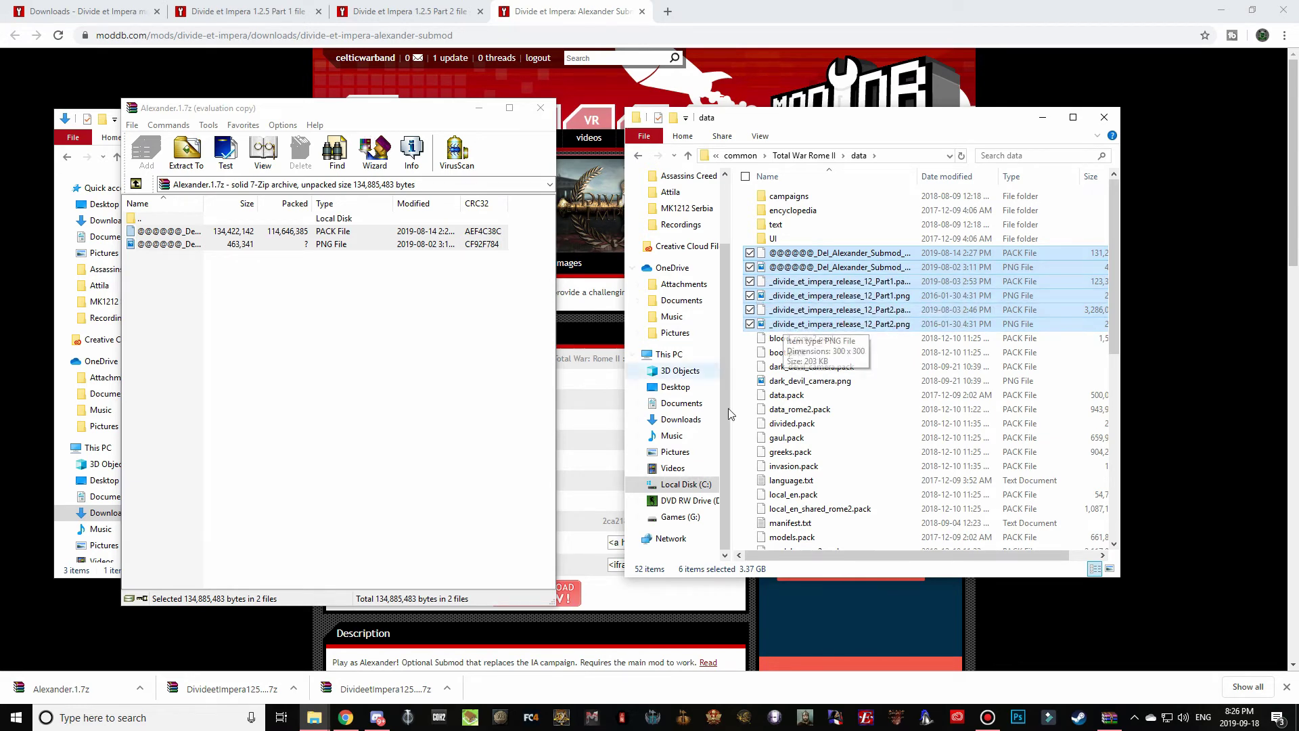
{"action": "left_click", "coordinate": [448, 367]}
{"action": "left_click", "coordinate": [540, 108]}
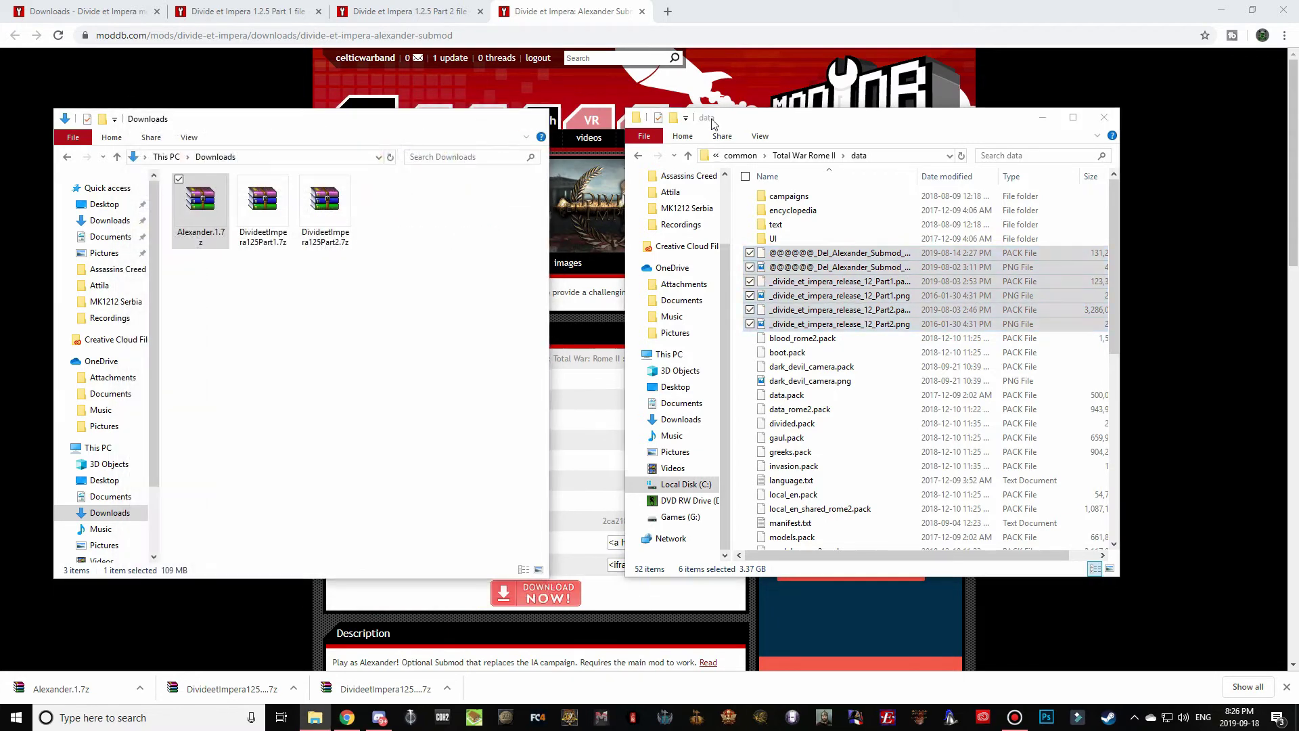
{"action": "left_click", "coordinate": [544, 117]}
{"action": "left_click", "coordinate": [1042, 117]}
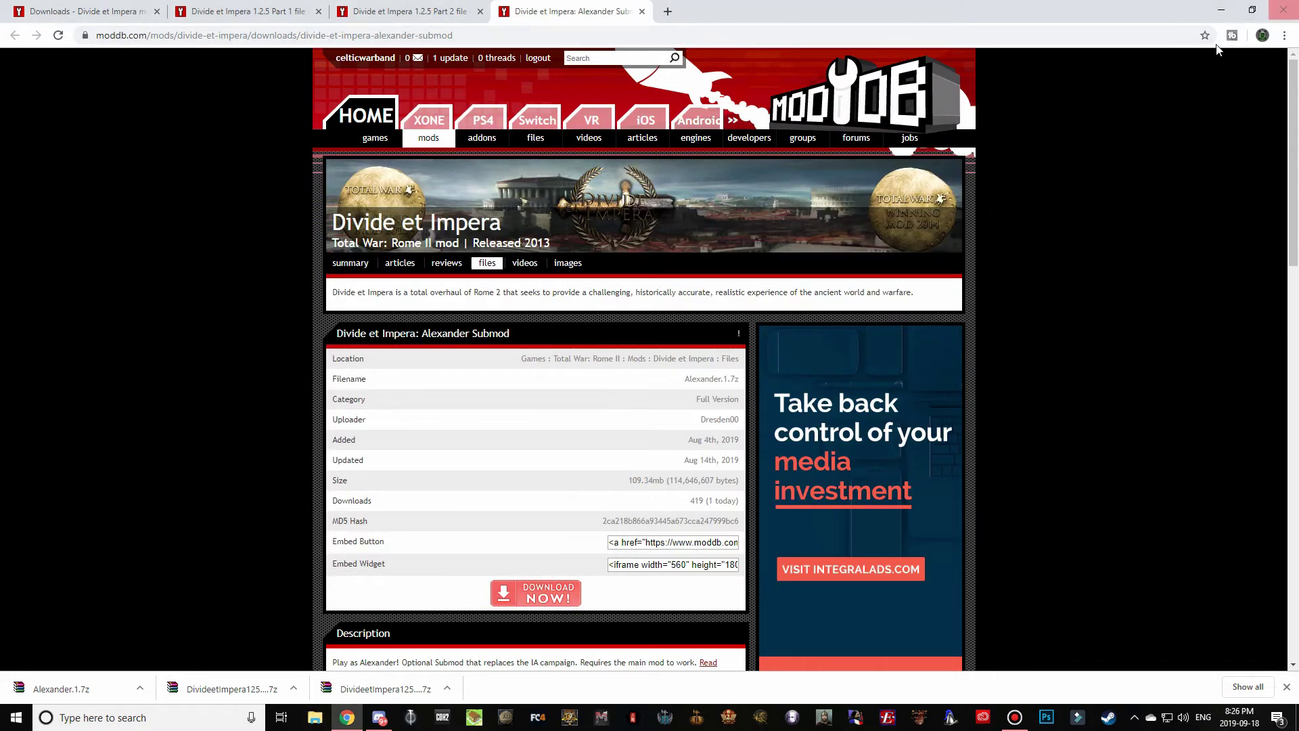
Close Chrome and run the ModManager desktop shortcut as administrator
{"action": "left_click", "coordinate": [1283, 11]}
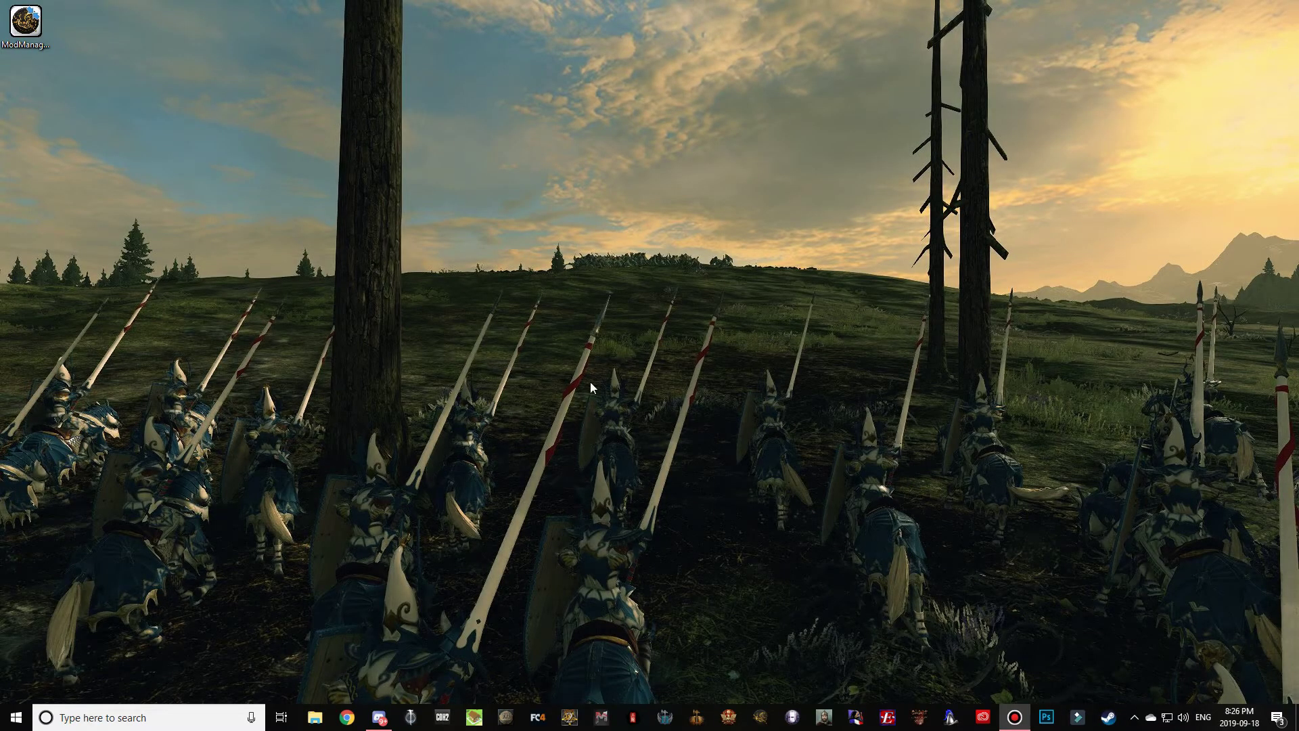
{"action": "right_click", "coordinate": [27, 40]}
{"action": "left_click", "coordinate": [83, 68]}
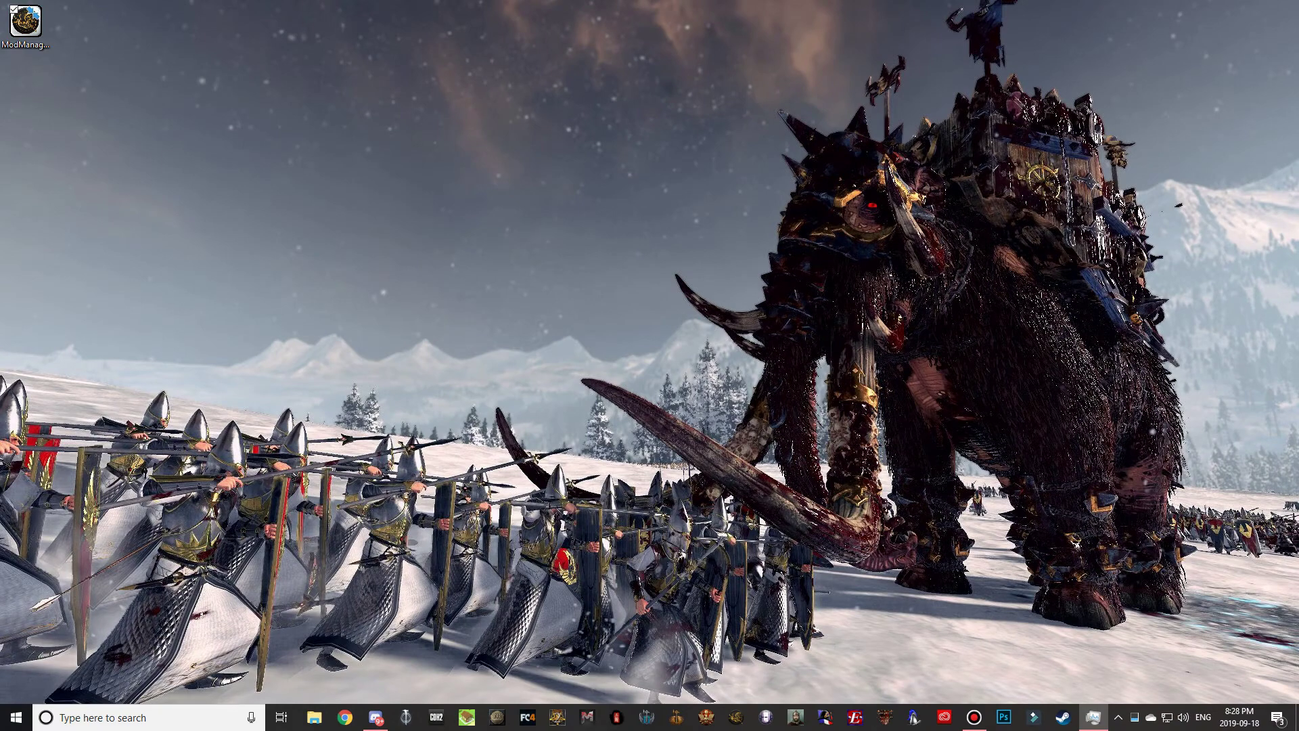
Position the Mod Manager window, close Task Manager and scroll through the Mod Packs list
{"action": "left_click_drag", "start_coordinate": [101, 193], "coordinate": [933, 117]}
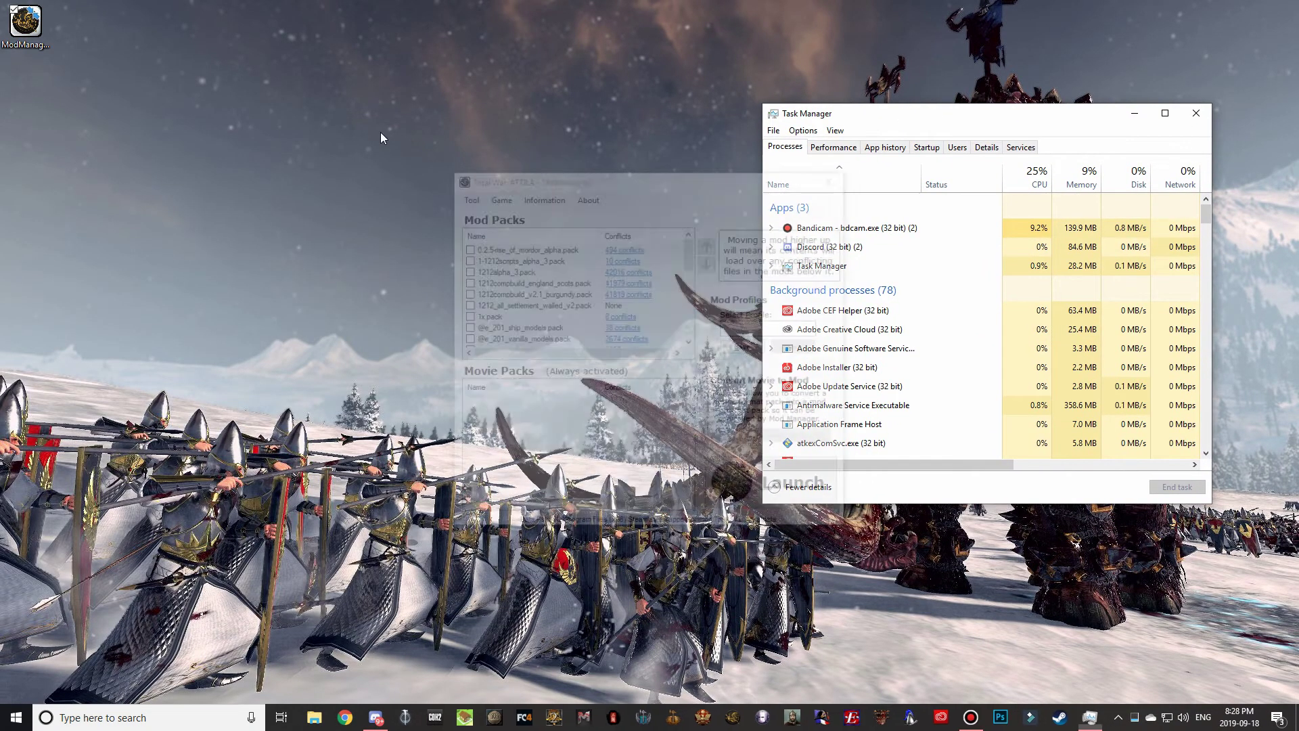
{"action": "left_click_drag", "start_coordinate": [665, 182], "coordinate": [486, 149]}
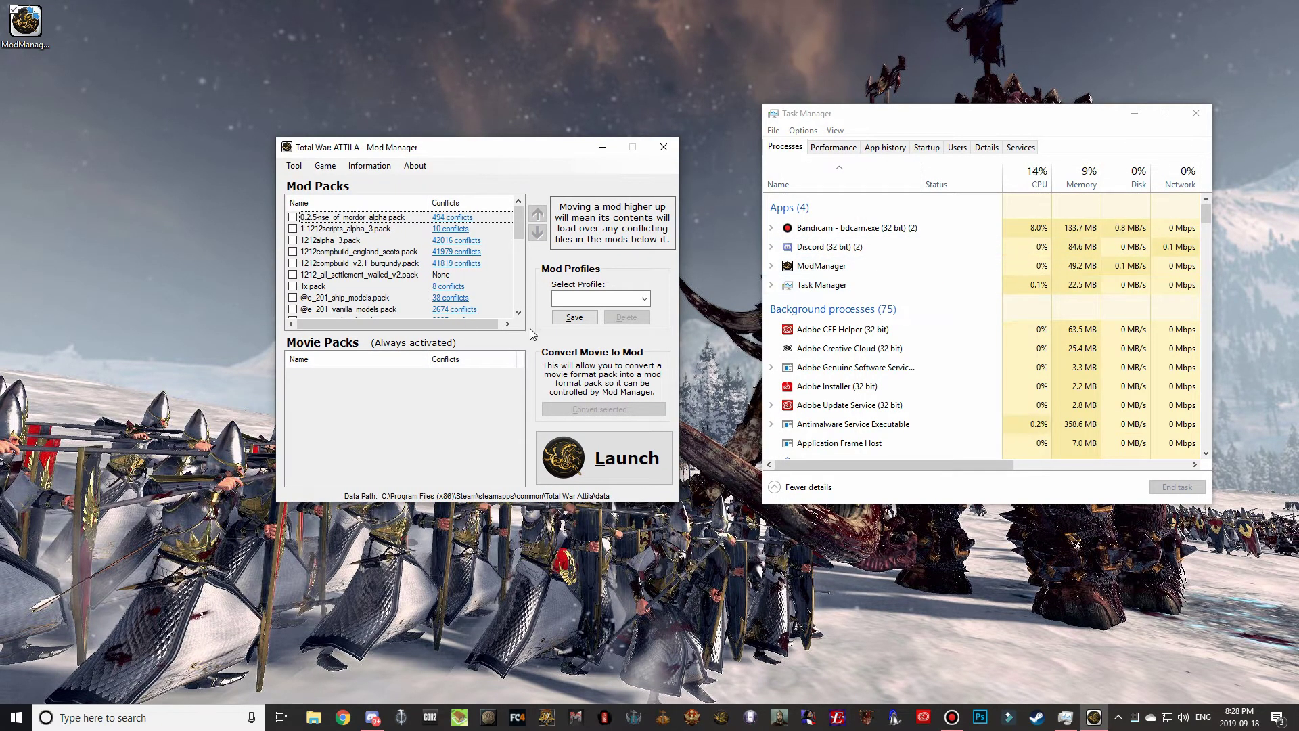
{"action": "left_click", "coordinate": [1195, 113]}
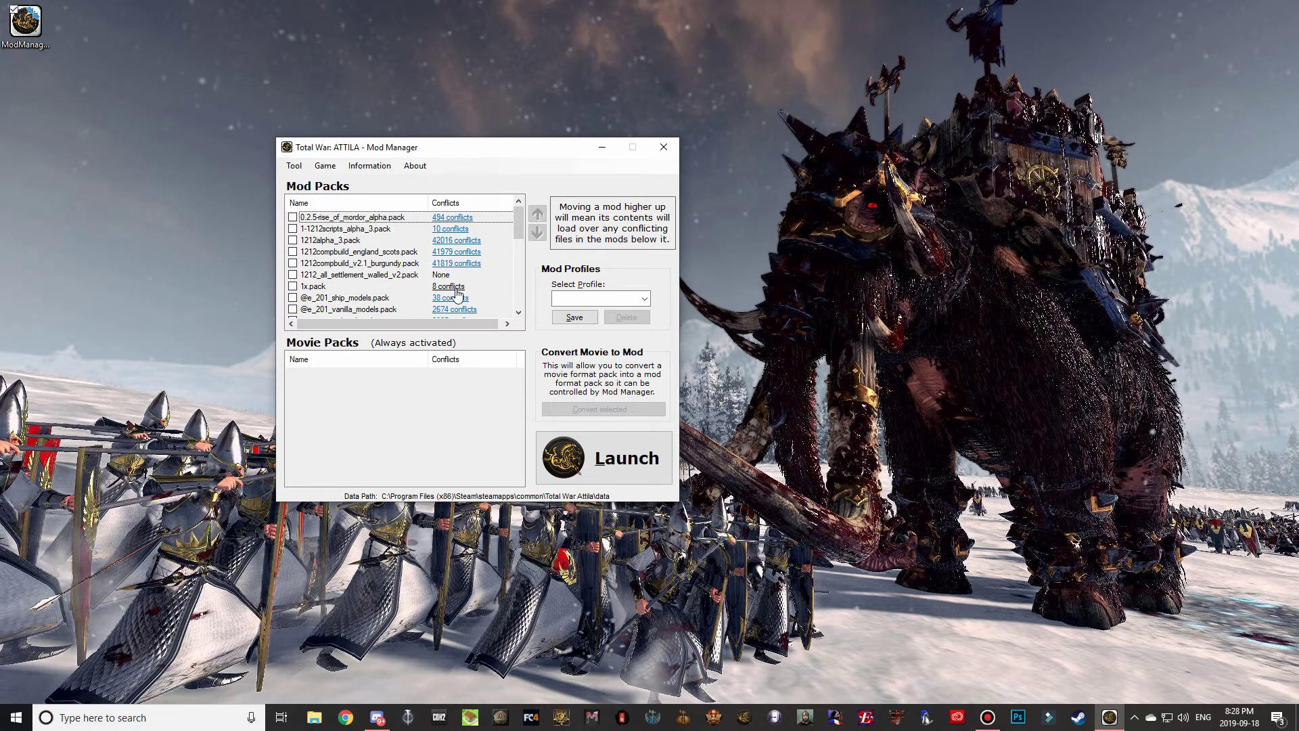
{"action": "mouse_move", "coordinate": [520, 221]}
{"action": "left_mouse_down"}
{"action": "mouse_move", "coordinate": [519, 316]}
{"action": "mouse_move", "coordinate": [518, 219]}
{"action": "left_mouse_up"}
{"action": "scroll", "coordinate": [521, 270], "scroll_direction": "down", "scroll_amount": 5}
{"action": "scroll", "coordinate": [525, 268], "scroll_direction": "up", "scroll_amount": 5}
{"action": "scroll", "coordinate": [529, 215], "scroll_direction": "down", "scroll_amount": 5}
{"action": "scroll", "coordinate": [528, 215], "scroll_direction": "up", "scroll_amount": 5}
{"action": "left_click_drag", "start_coordinate": [473, 151], "coordinate": [600, 143]}
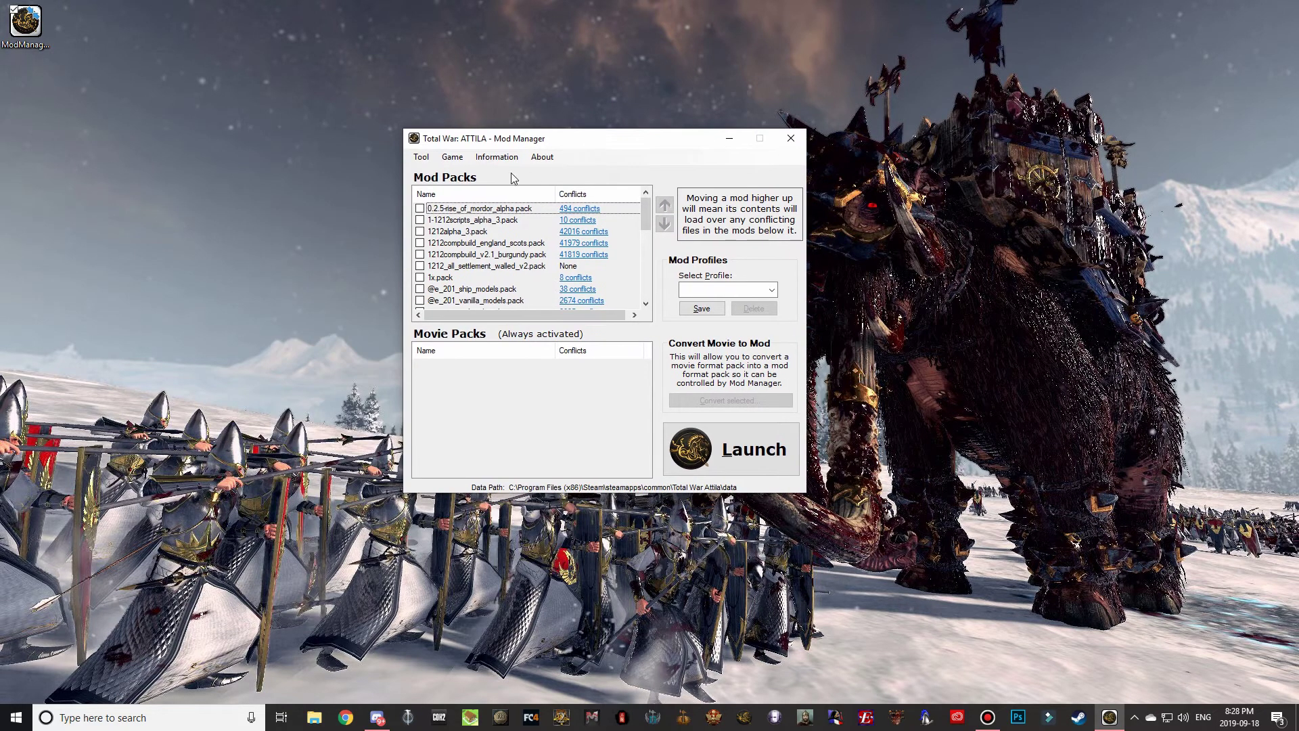
Switch the game to Rome2 and tick the Divide et Impera Part1 and Alexander submod packs
{"action": "left_click", "coordinate": [452, 159]}
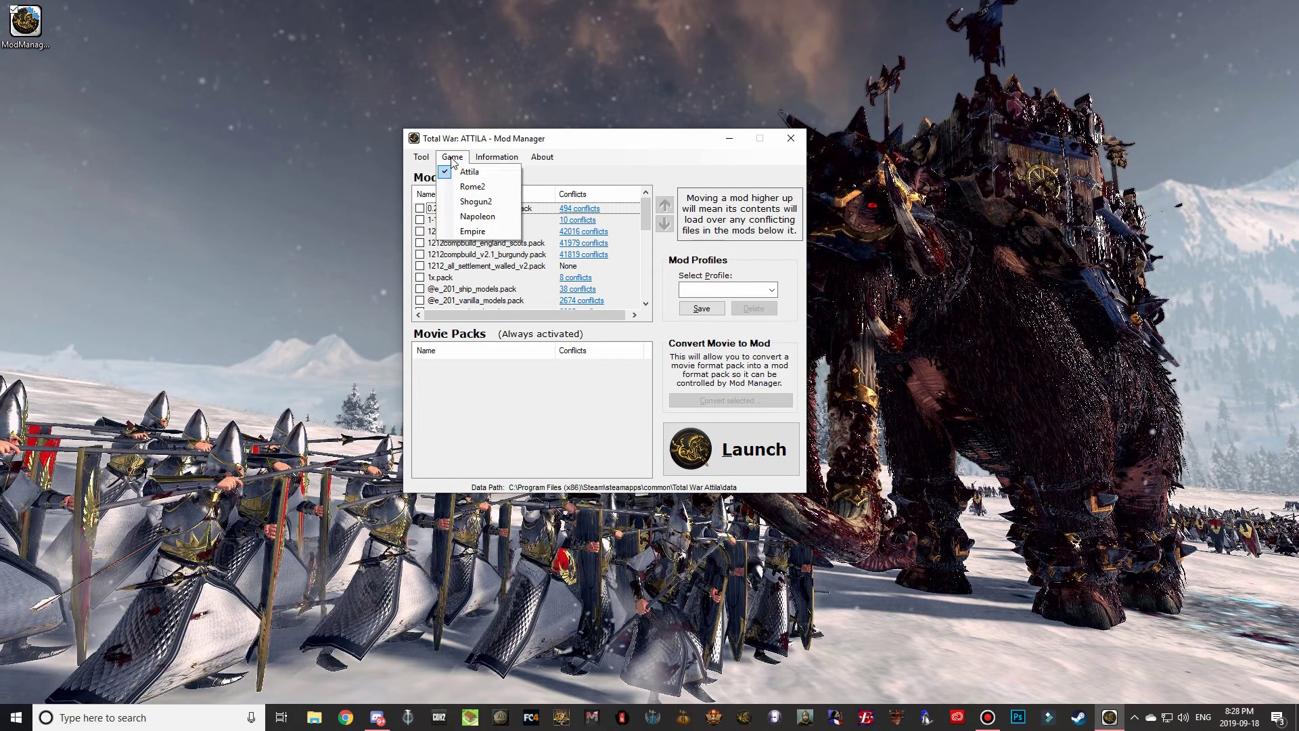
{"action": "left_click", "coordinate": [470, 188]}
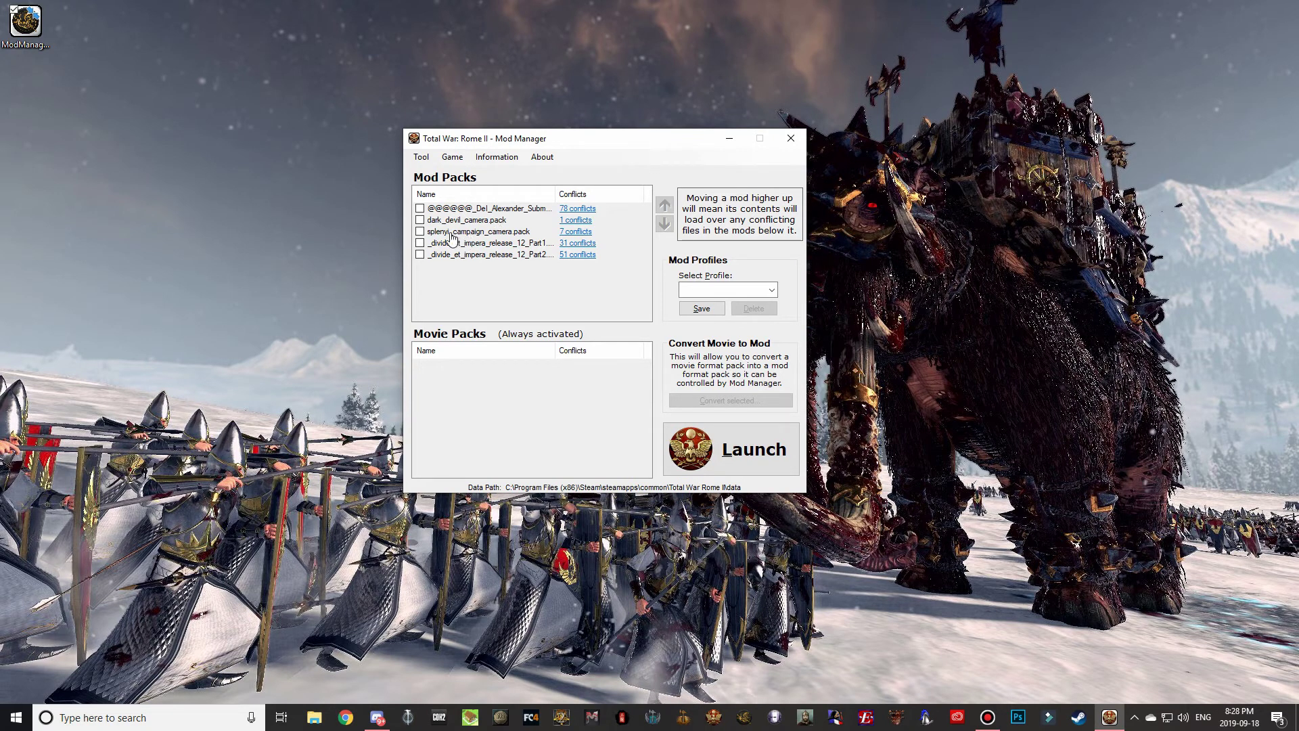
{"action": "left_click", "coordinate": [420, 244]}
{"action": "left_click", "coordinate": [419, 209]}
{"action": "left_click", "coordinate": [419, 208]}
{"action": "left_click", "coordinate": [419, 209]}
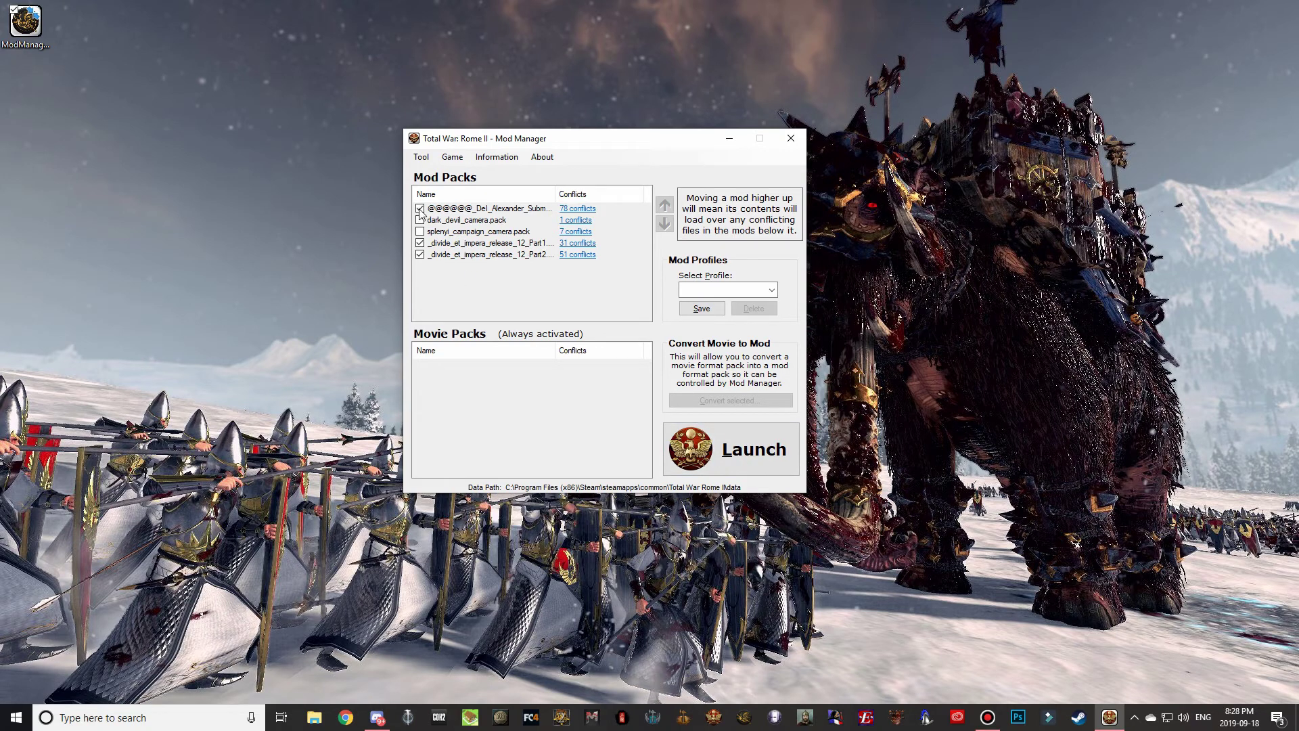